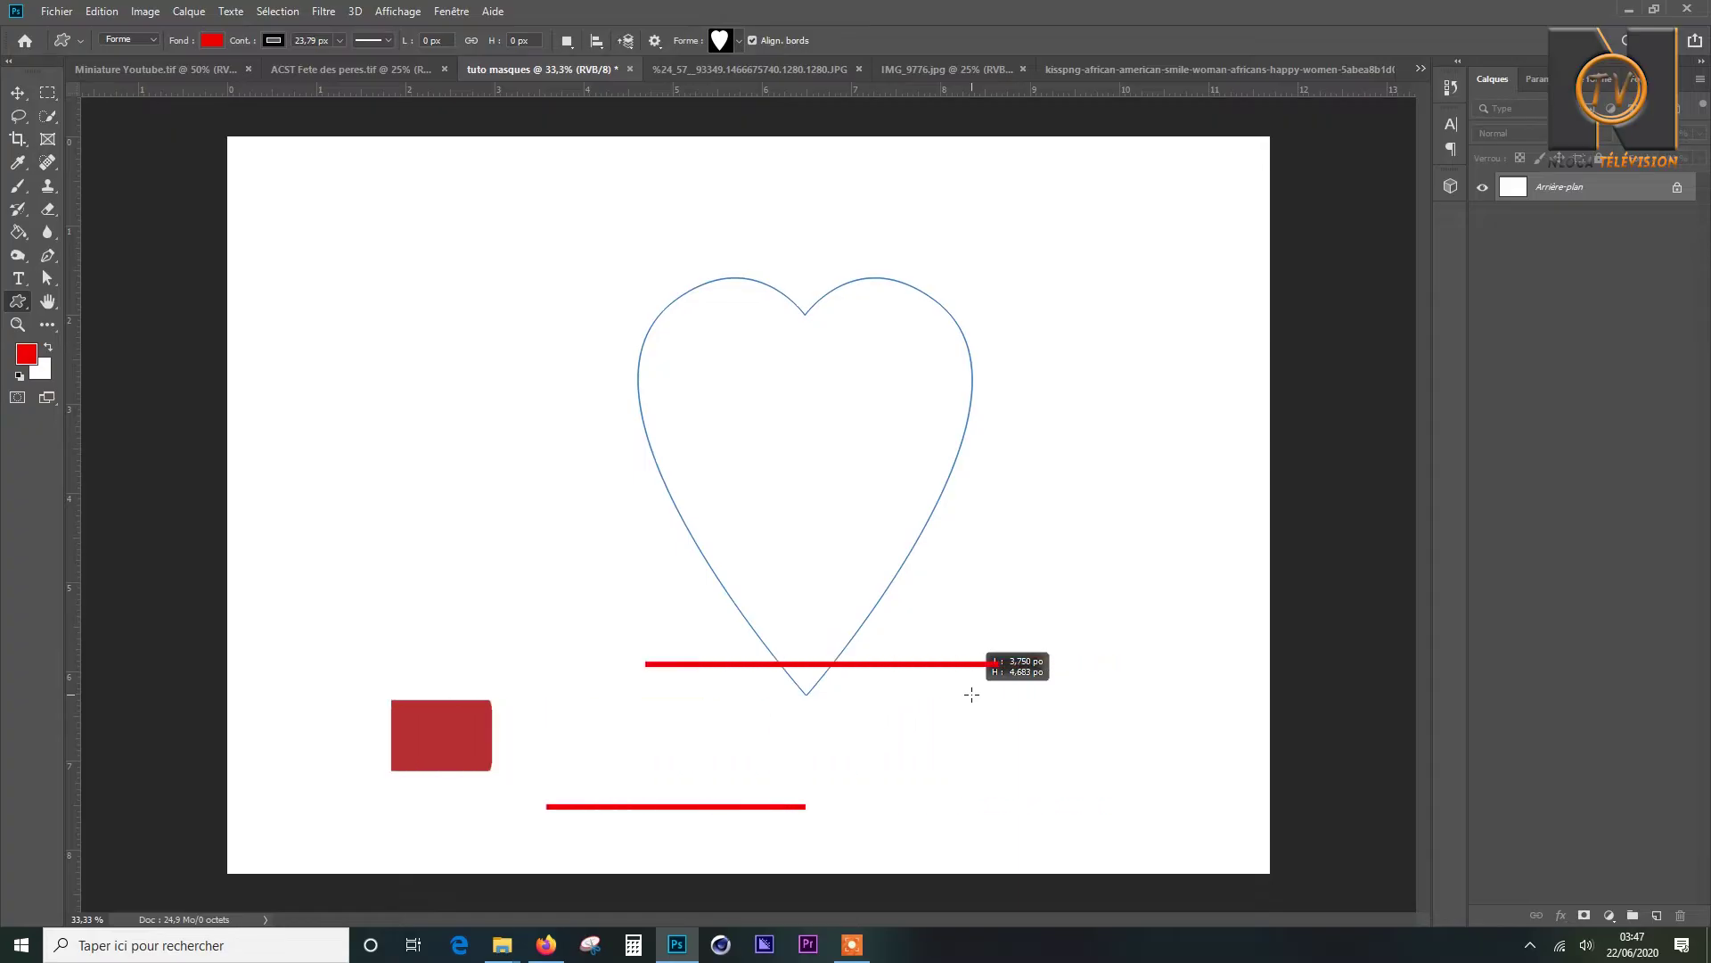
Draw a red heart shape with a black outline, about 3.75 by 4.32 inches, and shift it toward the canvas centre.
{"action": "key", "text": "shift"}
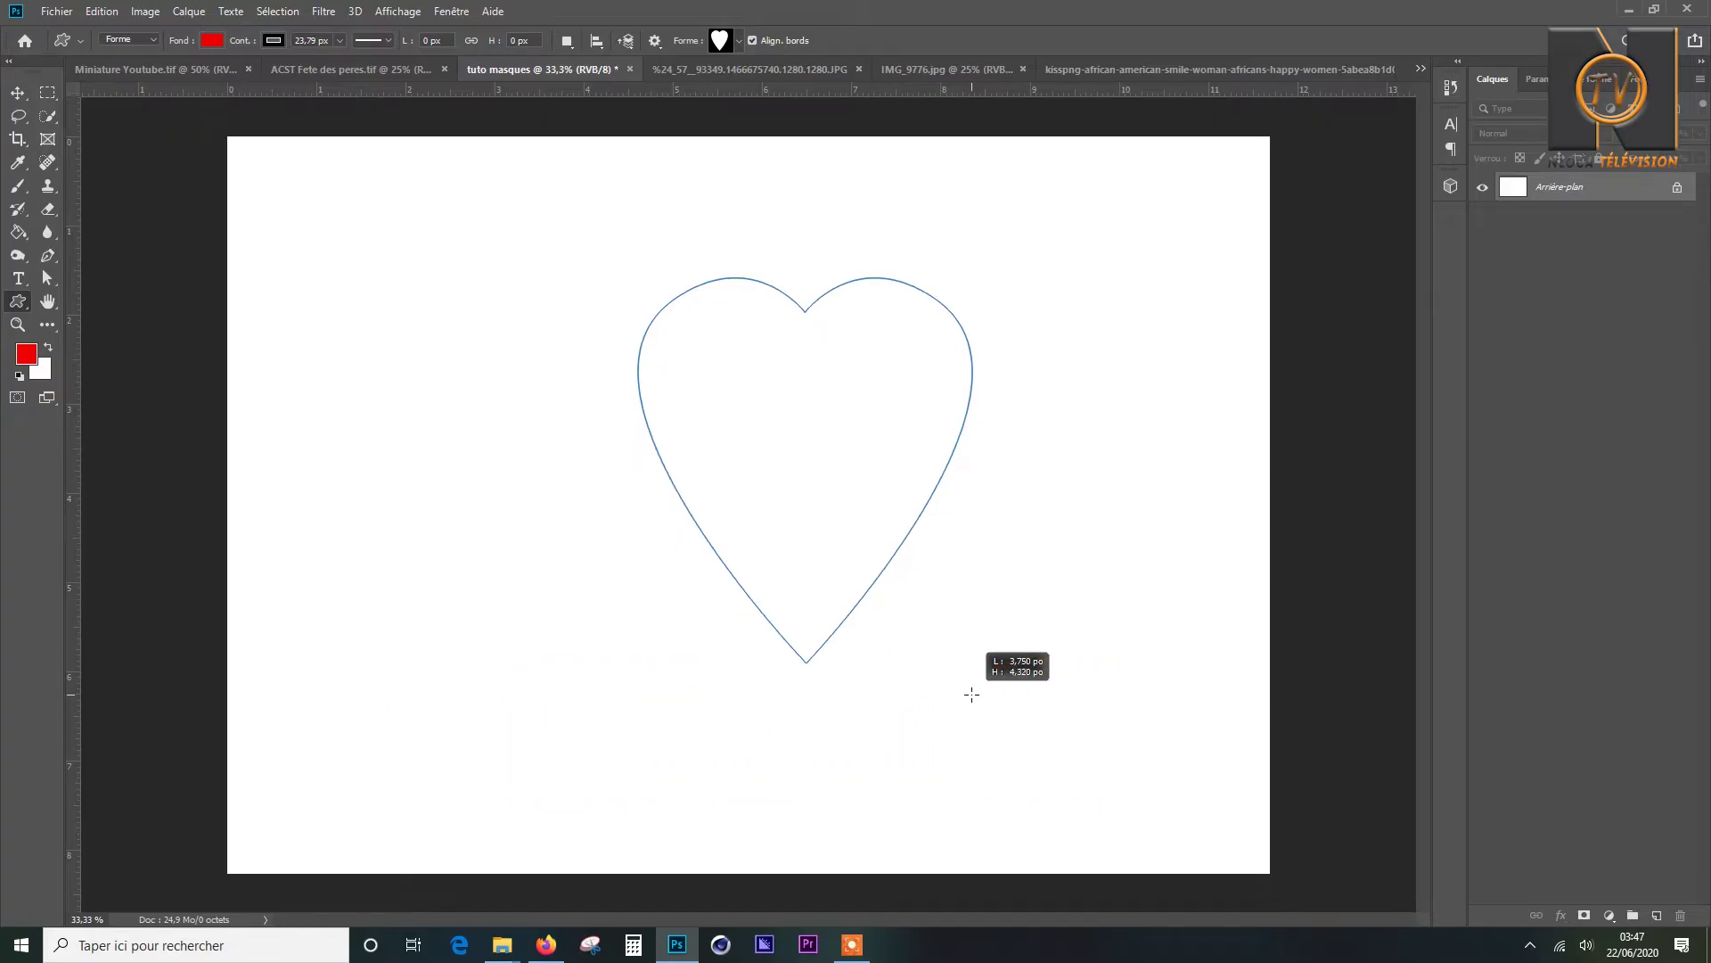
{"action": "left_click_drag", "start_coordinate": [971, 694], "coordinate": [972, 693]}
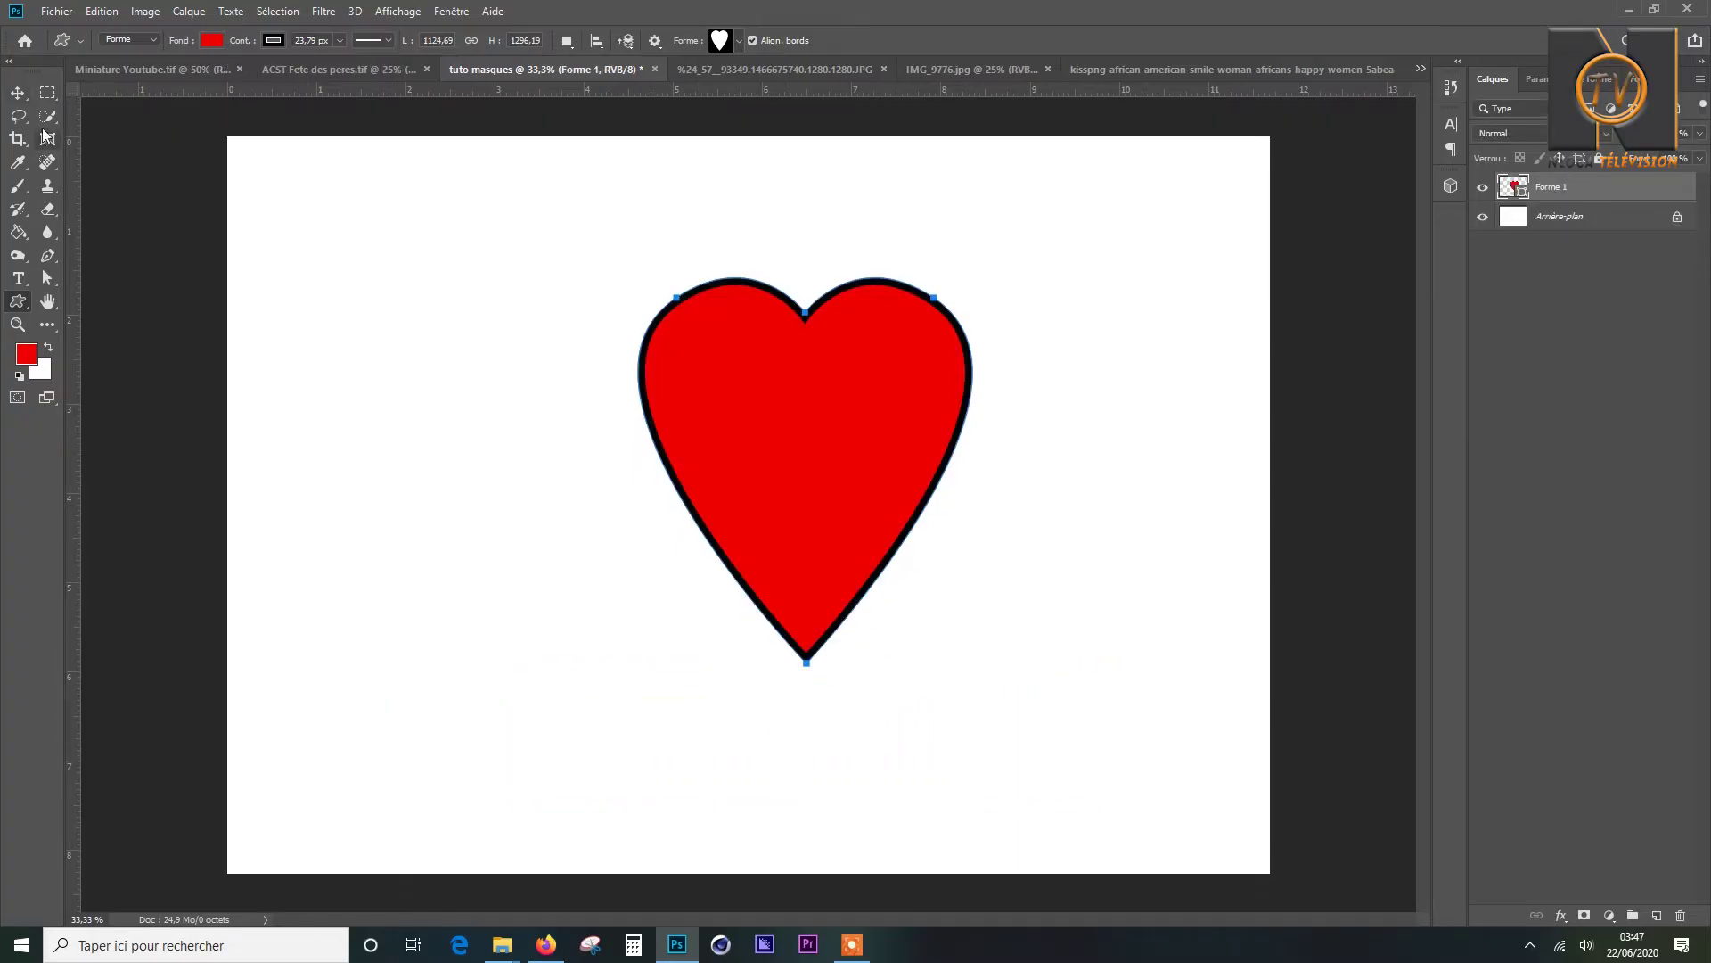
{"action": "left_click", "coordinate": [18, 94]}
{"action": "left_click_drag", "start_coordinate": [840, 452], "coordinate": [757, 454]}
Copy the pink flower photo into the tuto masques document, enlarge it and position it over the whole heart.
{"action": "left_click", "coordinate": [790, 73]}
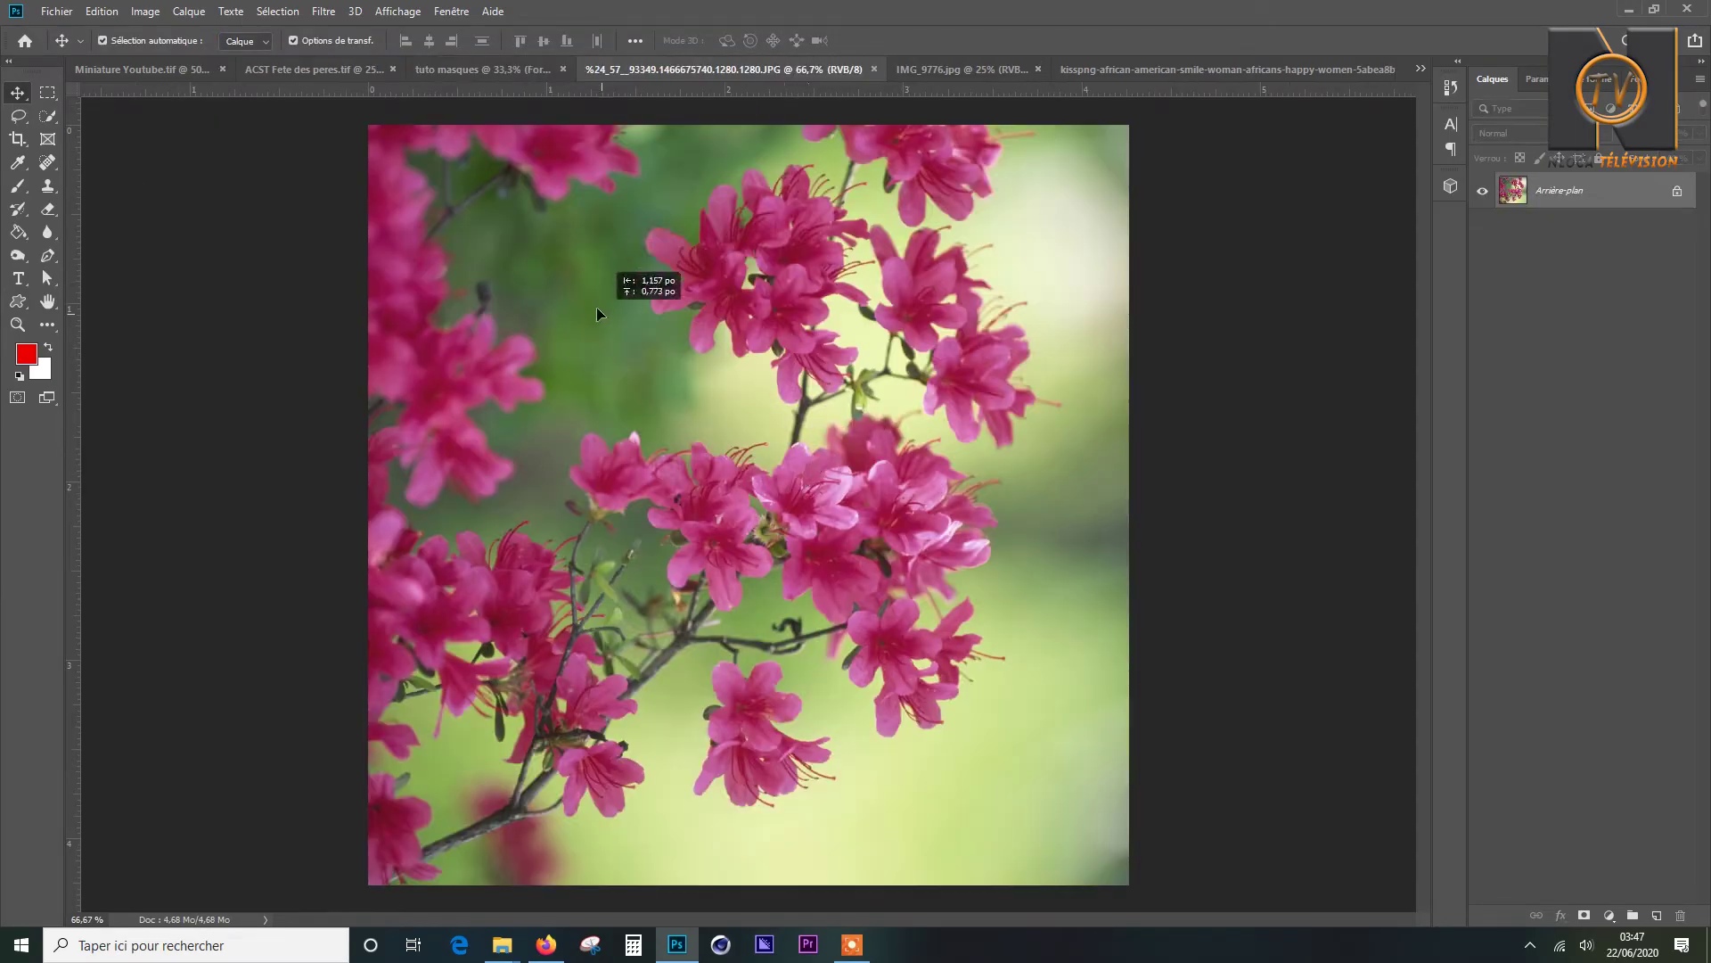
{"action": "left_click_drag", "start_coordinate": [504, 71], "coordinate": [772, 446]}
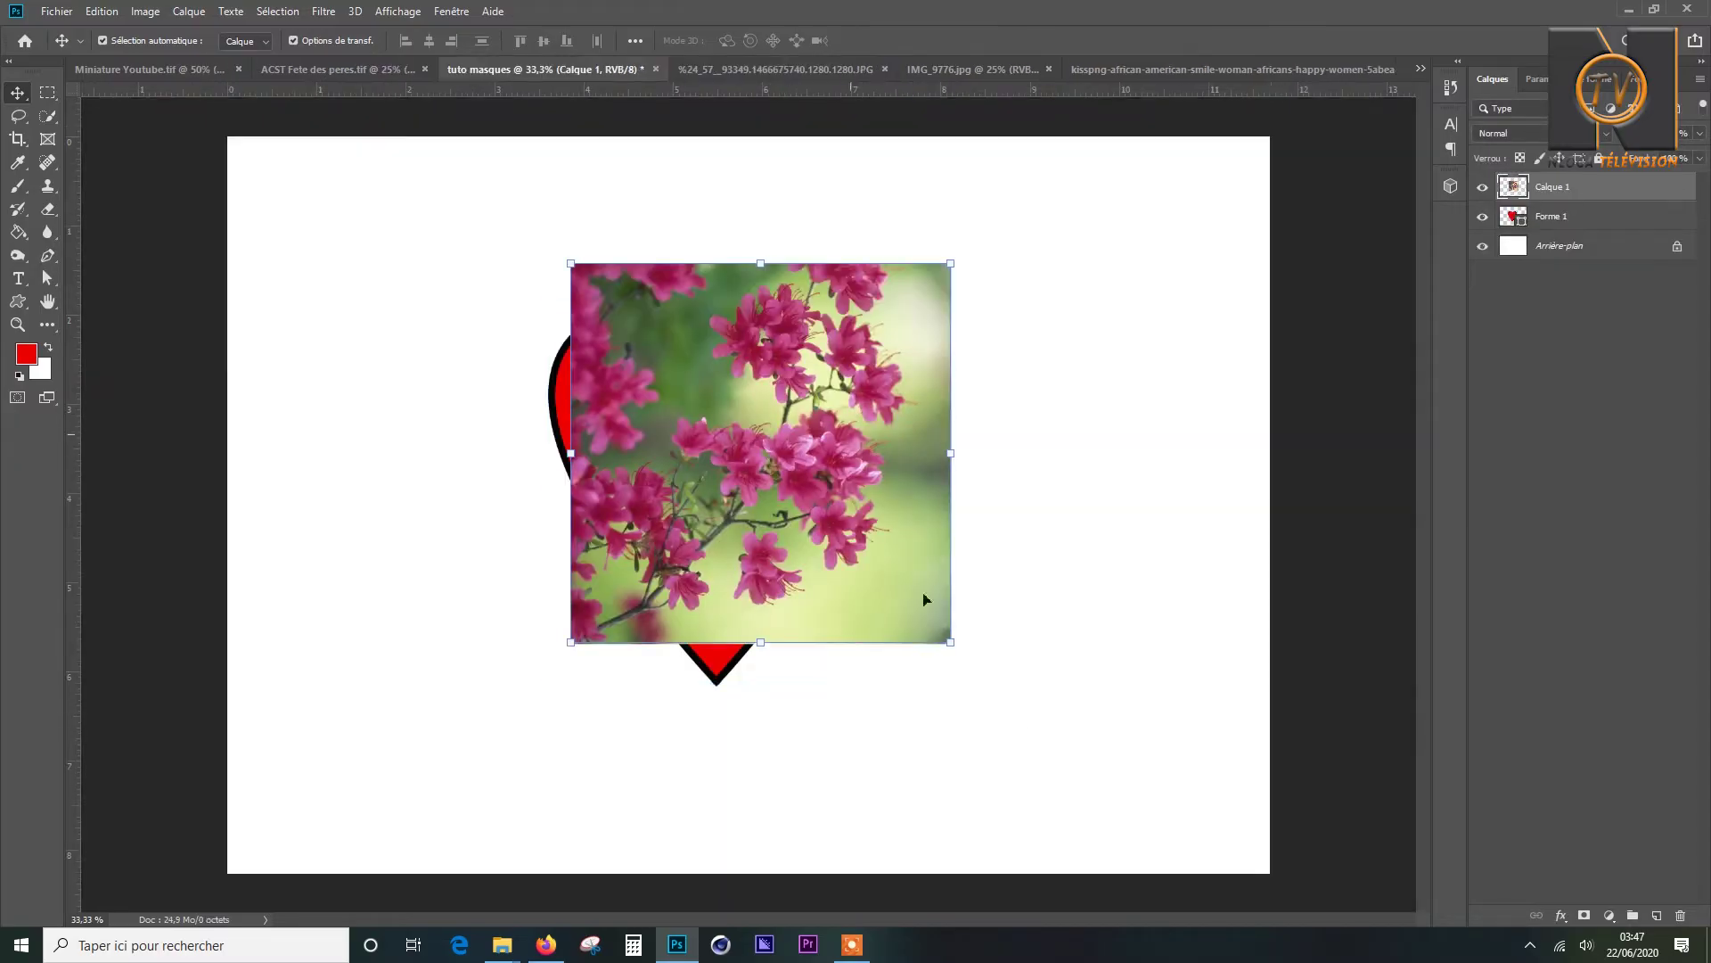
{"action": "left_click_drag", "start_coordinate": [949, 642], "coordinate": [1035, 729]}
{"action": "left_click_drag", "start_coordinate": [909, 466], "coordinate": [788, 437]}
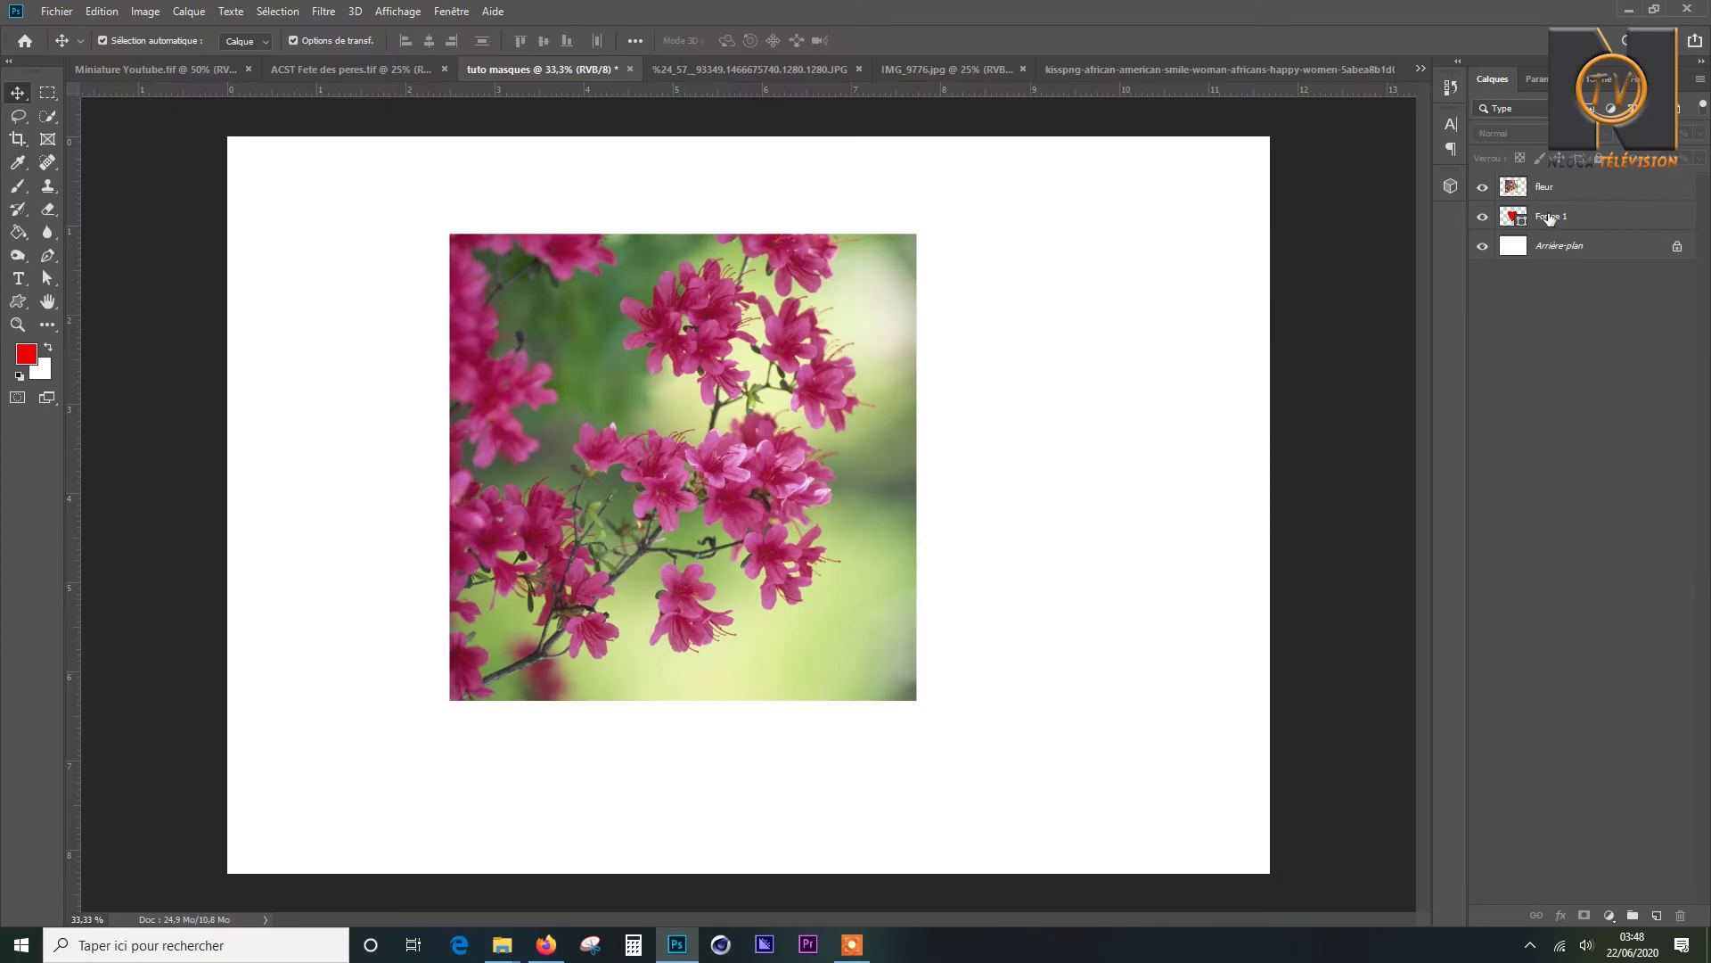
Rename the heart shape layer as coeur.
{"action": "double_click", "coordinate": [1549, 218]}
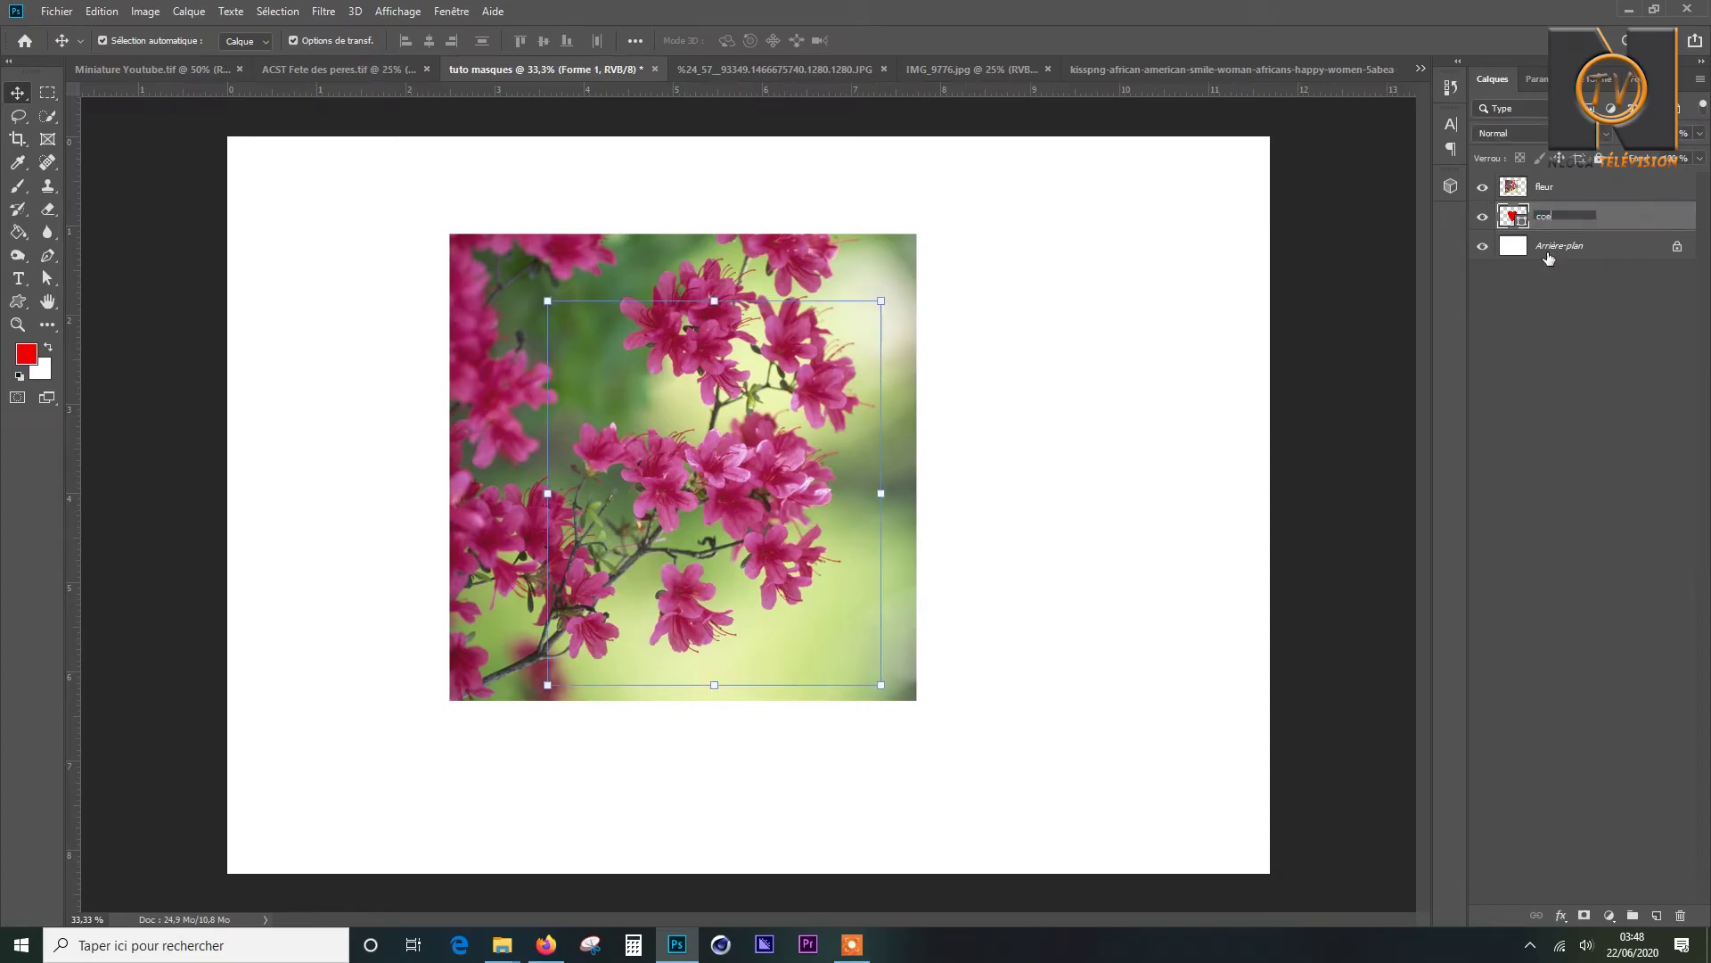
{"action": "left_click", "coordinate": [1518, 373]}
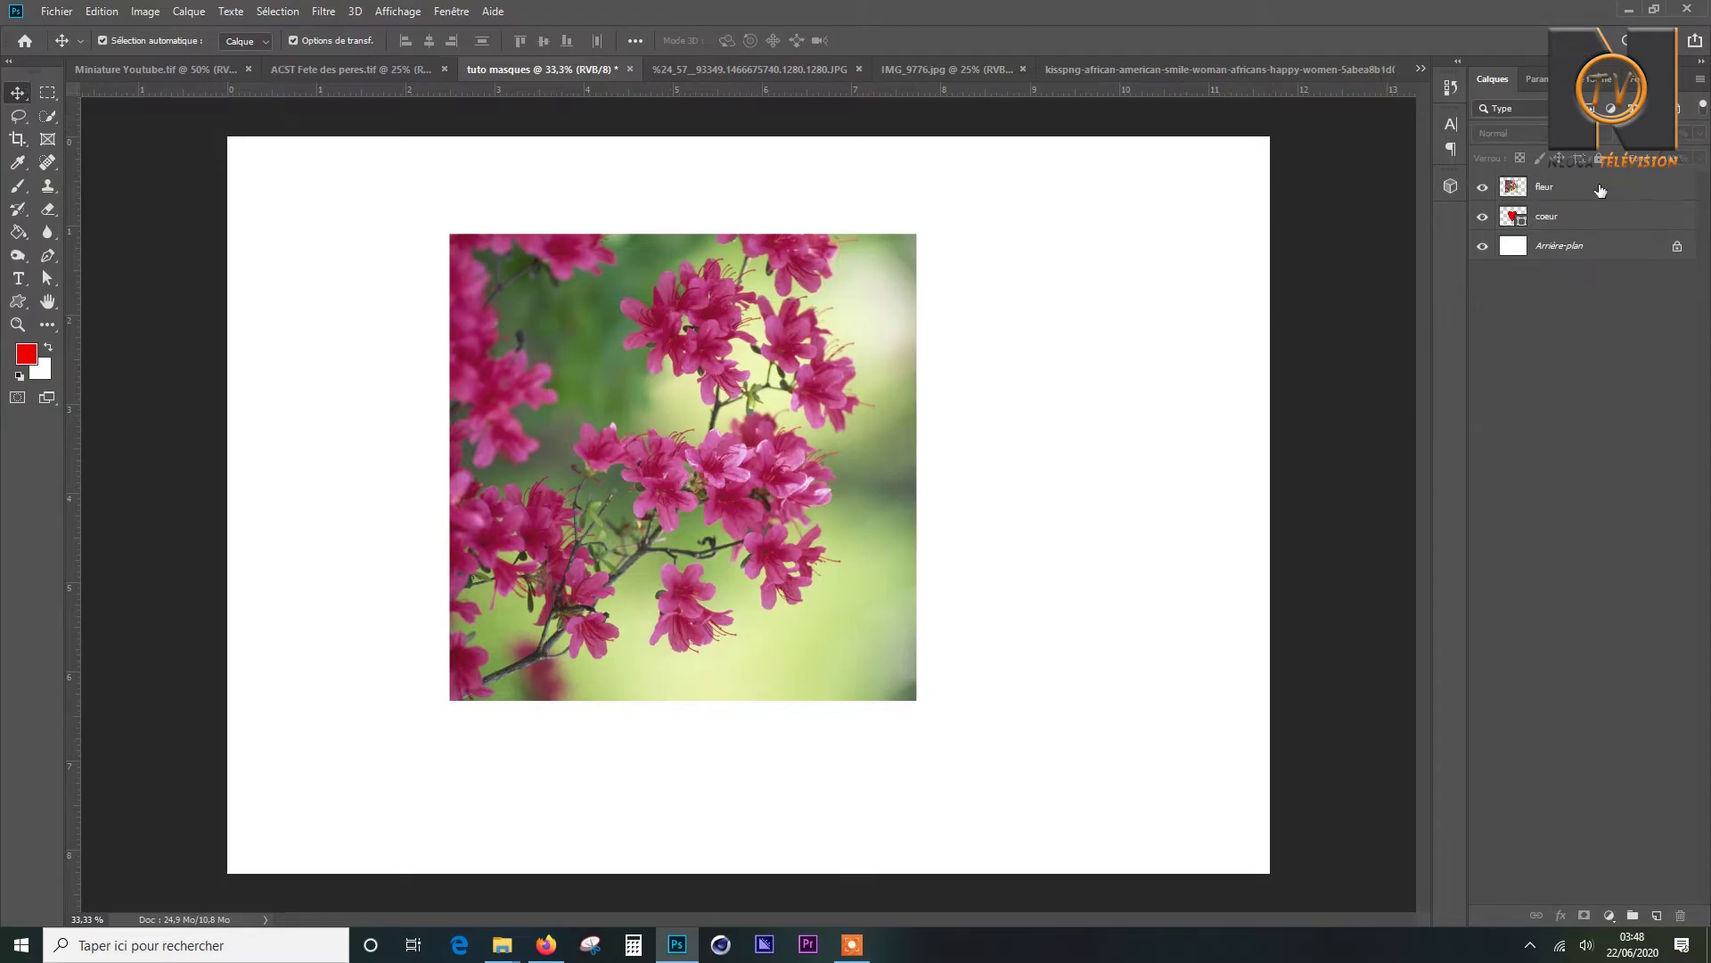
Centre the fleur layer over the heart and create a clipping mask so the flower photo fills the heart.
{"action": "left_click", "coordinate": [1567, 198]}
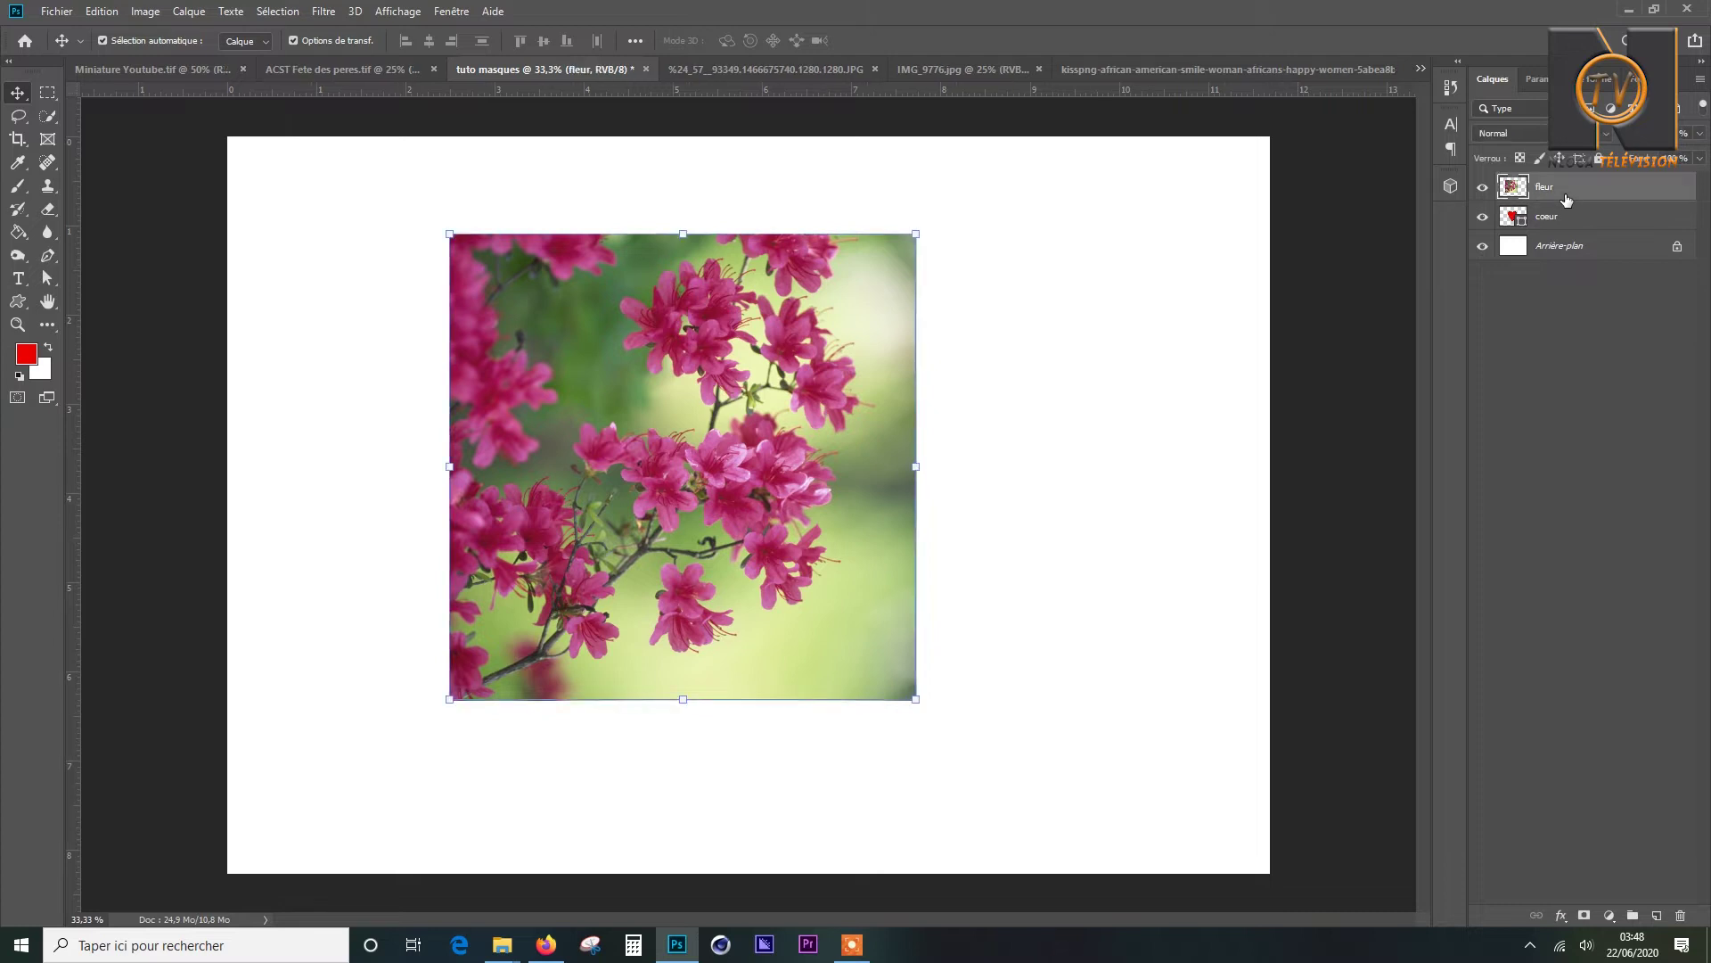
{"action": "left_click_drag", "start_coordinate": [693, 312], "coordinate": [747, 308]}
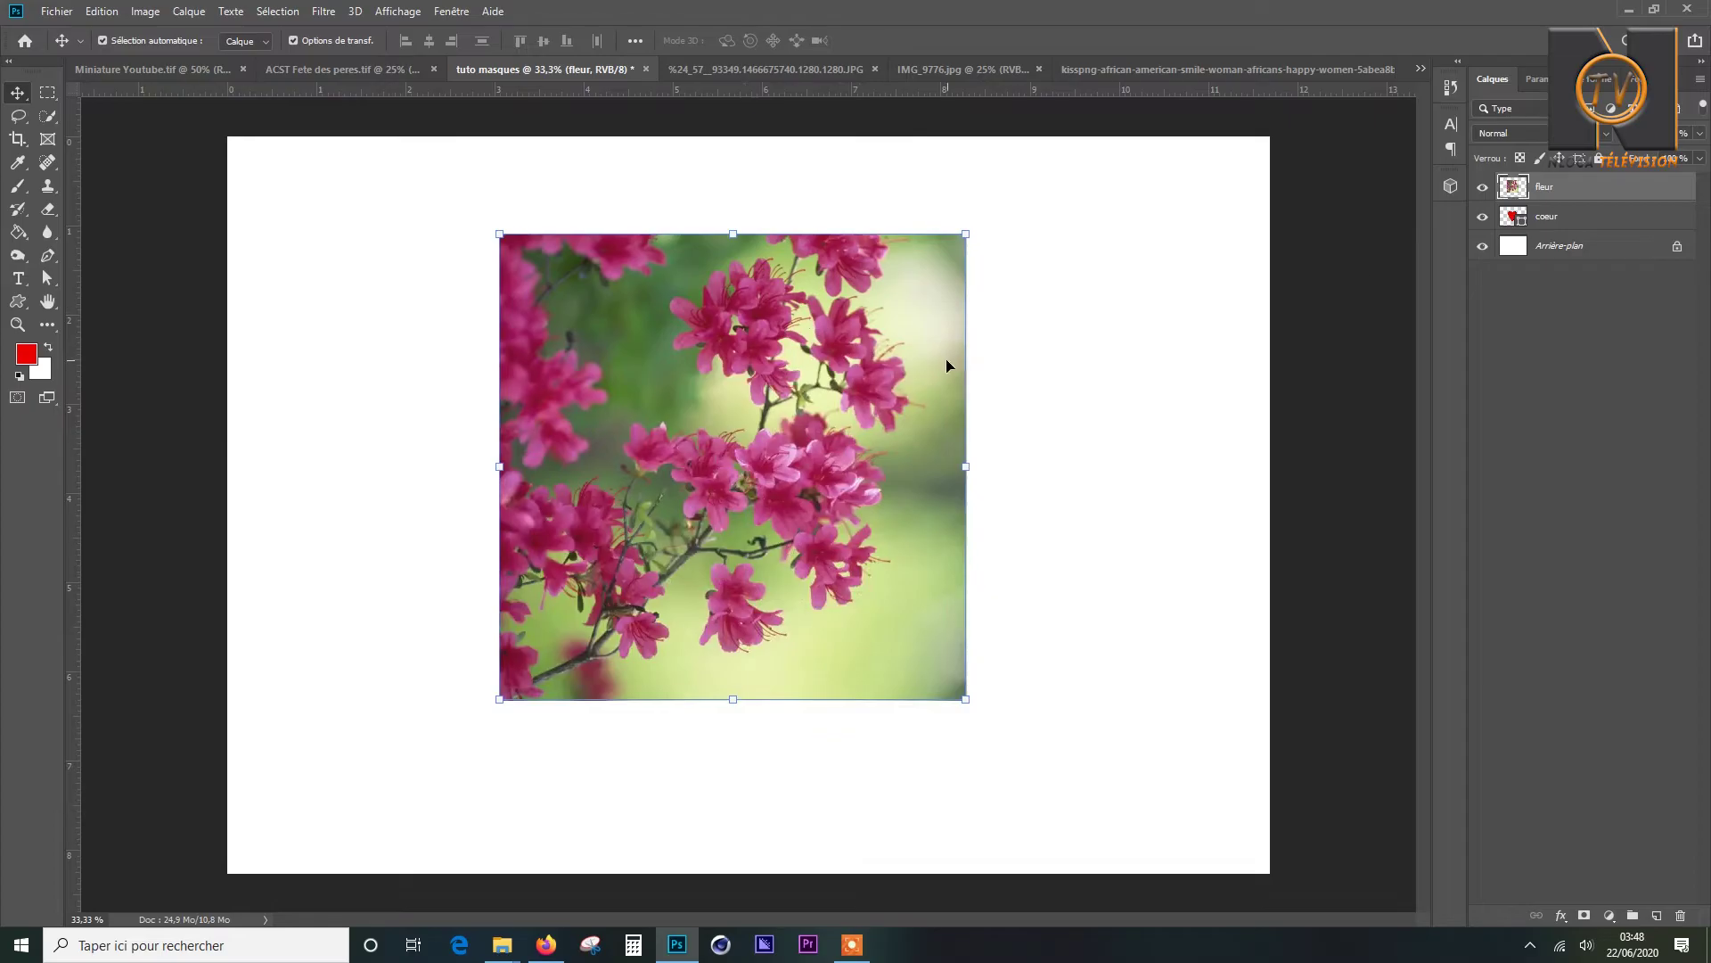
{"action": "right_click", "coordinate": [1592, 197]}
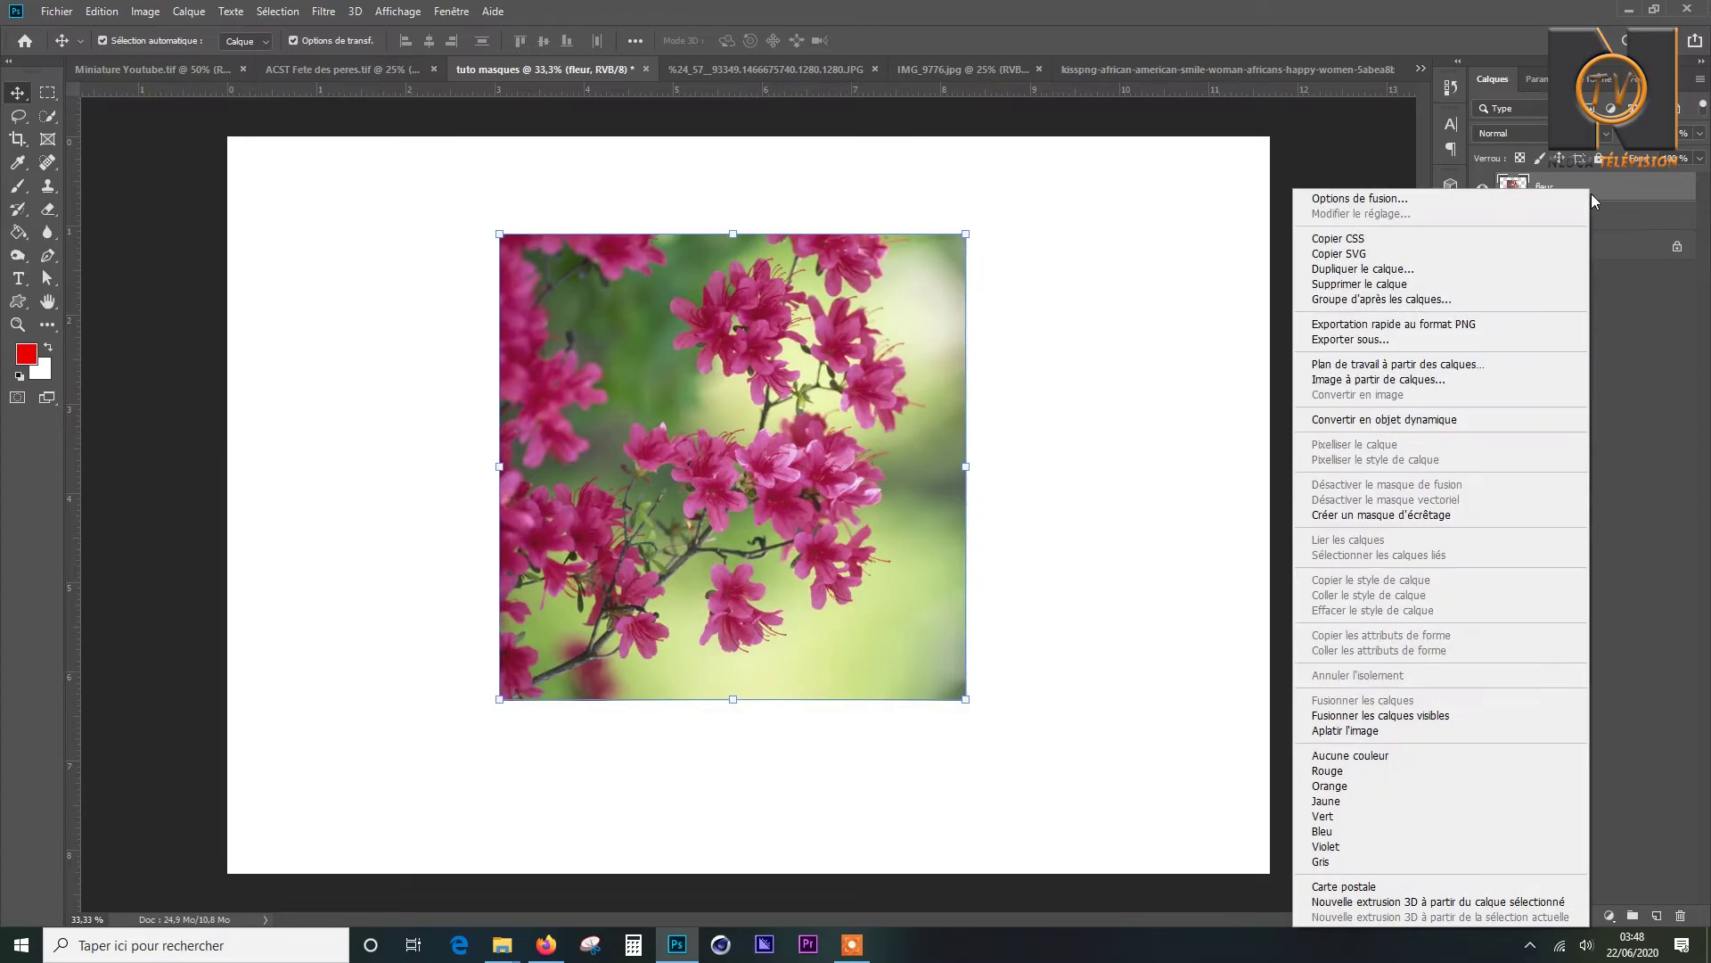
{"action": "left_click", "coordinate": [1410, 518]}
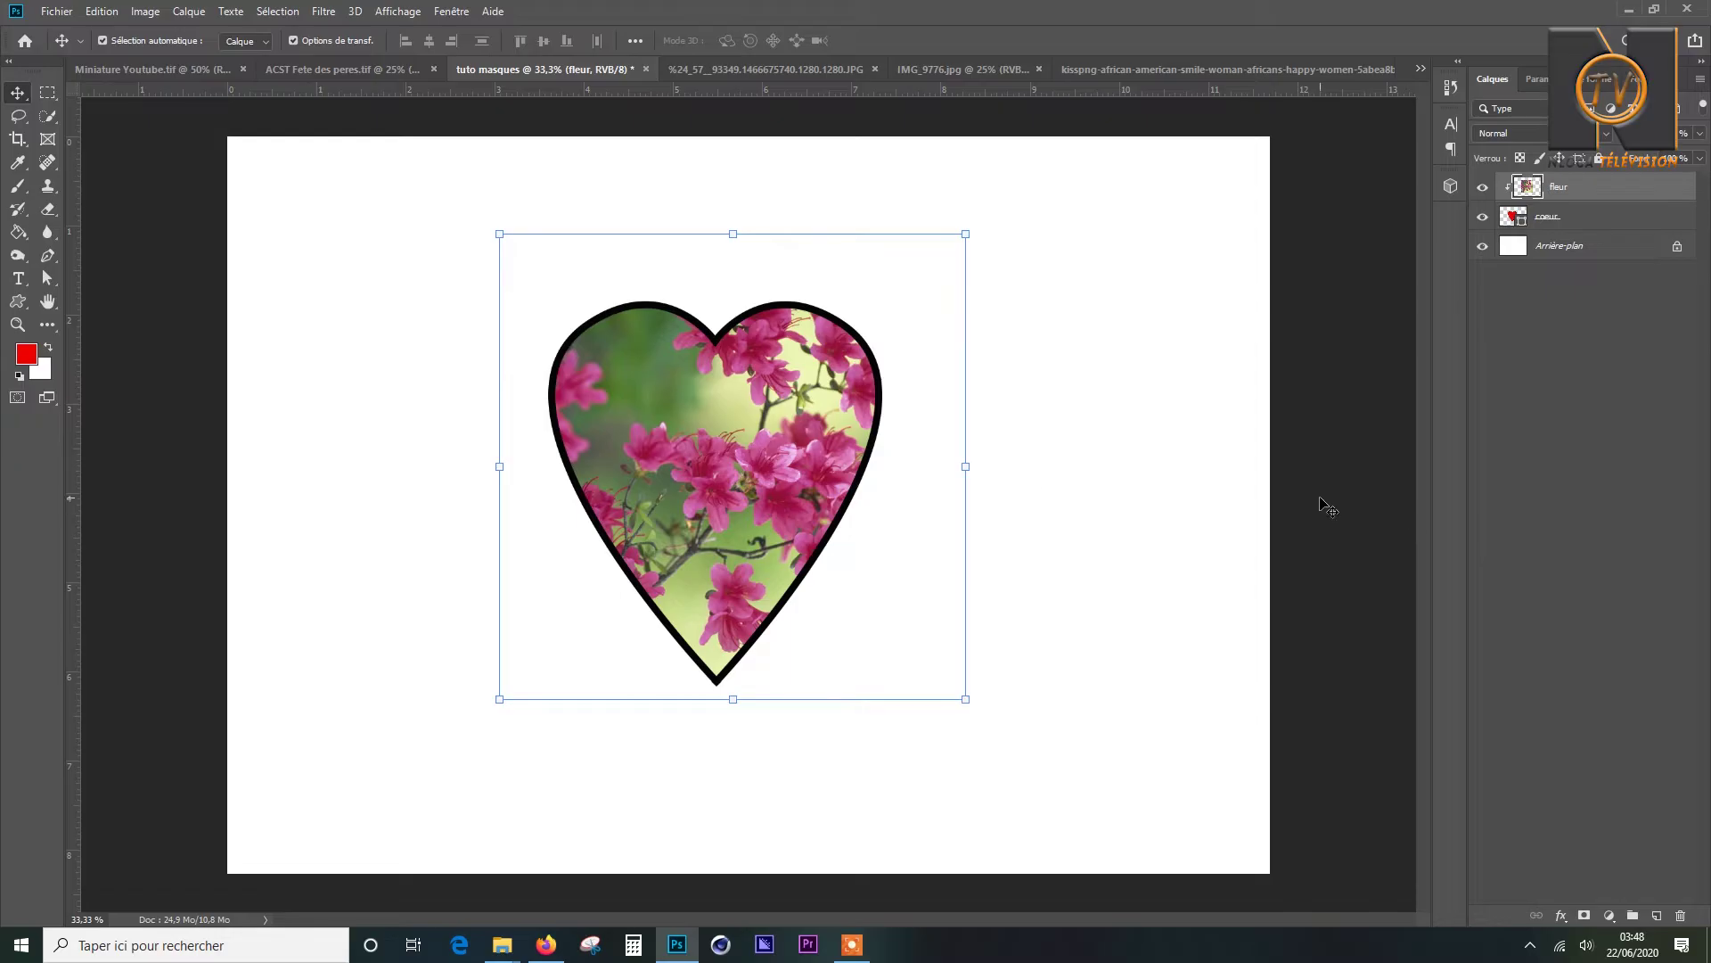
Adjust the flower photo's position inside the heart, and move the fleur and coeur layers together to the canvas's right side.
{"action": "left_click_drag", "start_coordinate": [821, 458], "coordinate": [809, 456]}
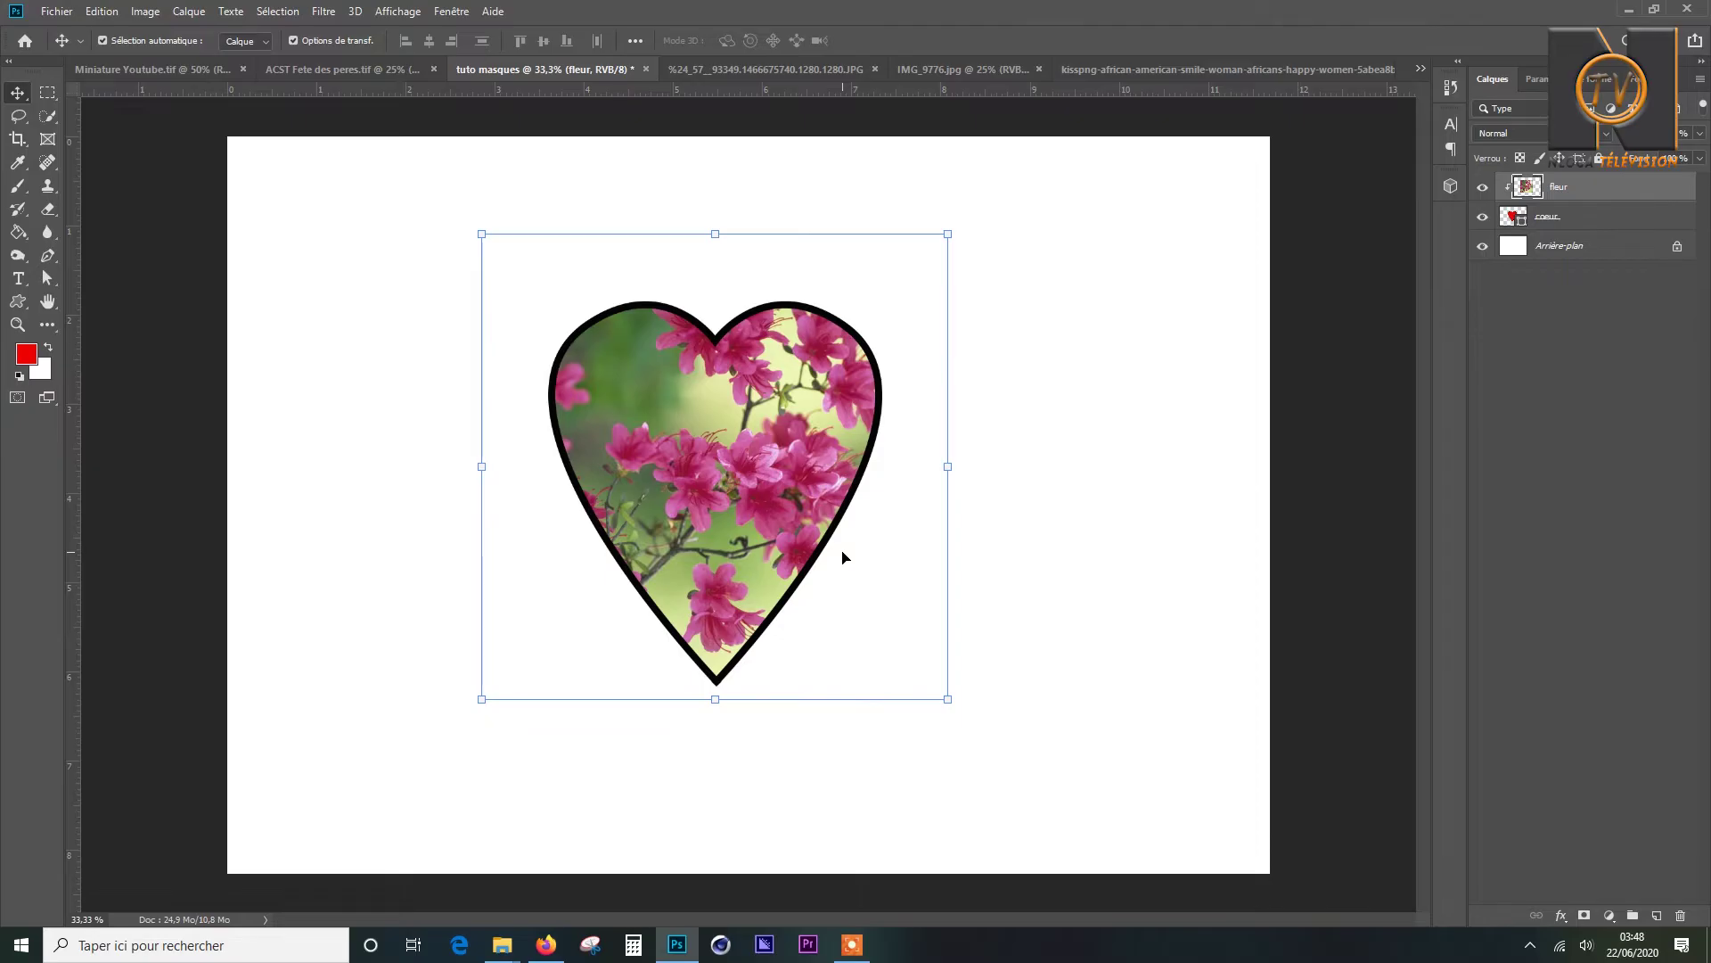
{"action": "mouse_move", "coordinate": [740, 485]}
{"action": "left_mouse_down"}
{"action": "mouse_move", "coordinate": [739, 504]}
{"action": "mouse_move", "coordinate": [739, 481]}
{"action": "left_mouse_up"}
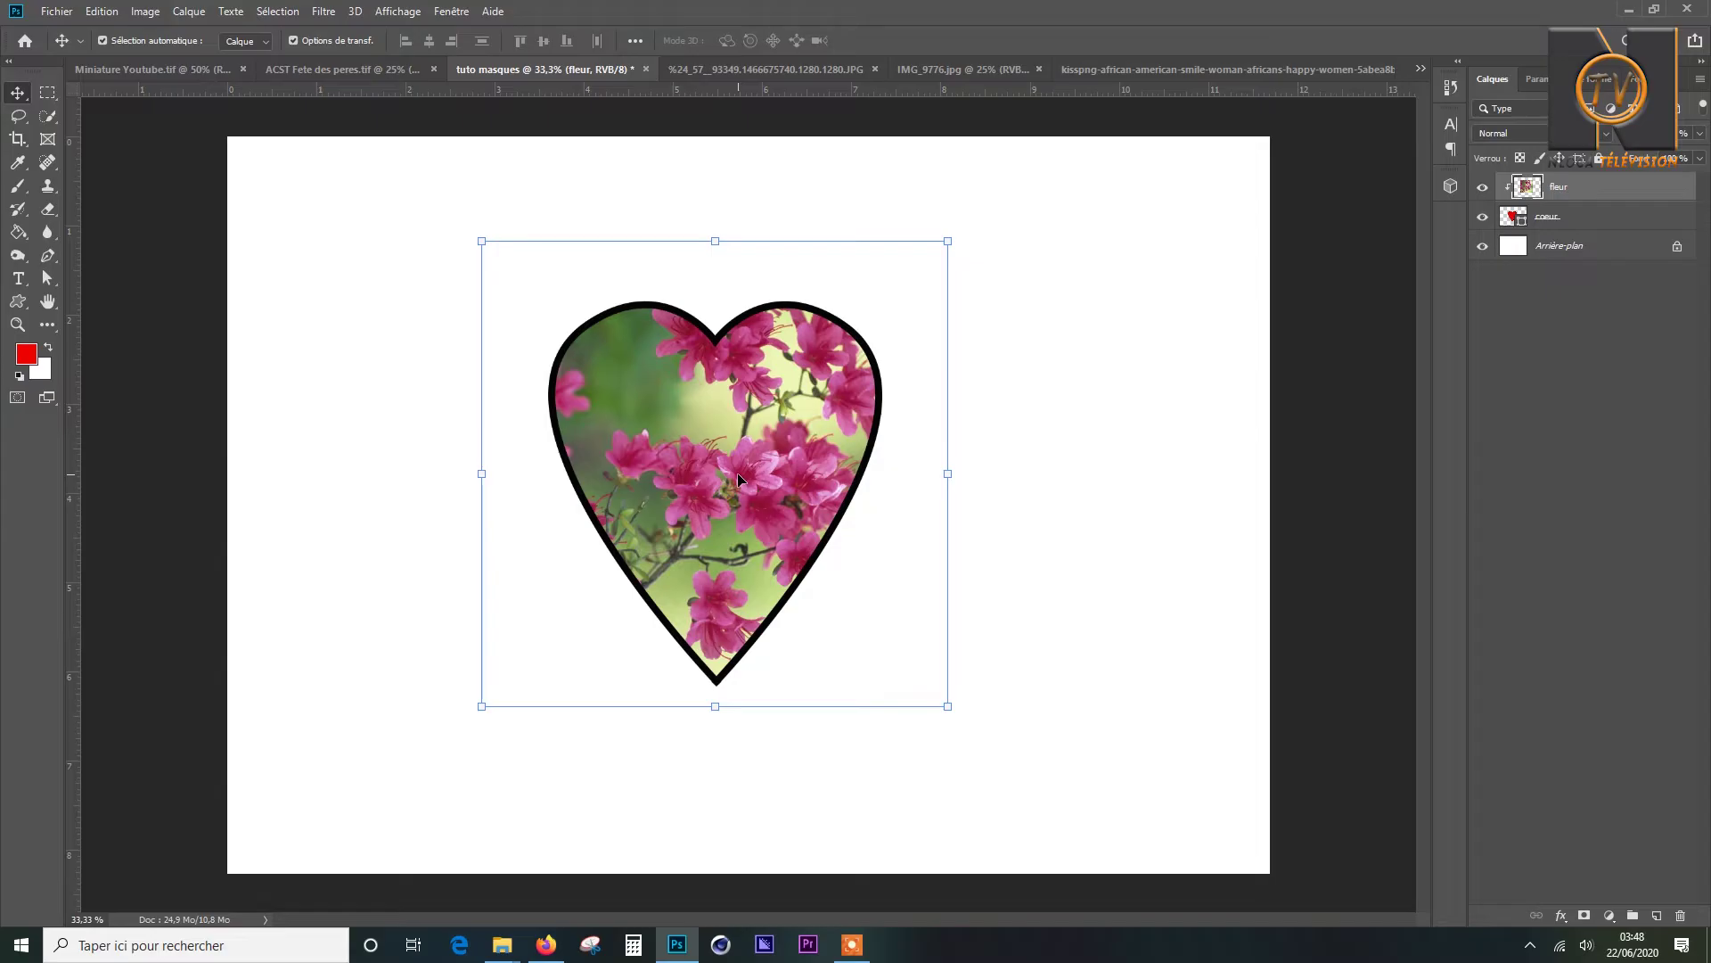
{"action": "left_click_drag", "start_coordinate": [1121, 599], "coordinate": [1107, 431]}
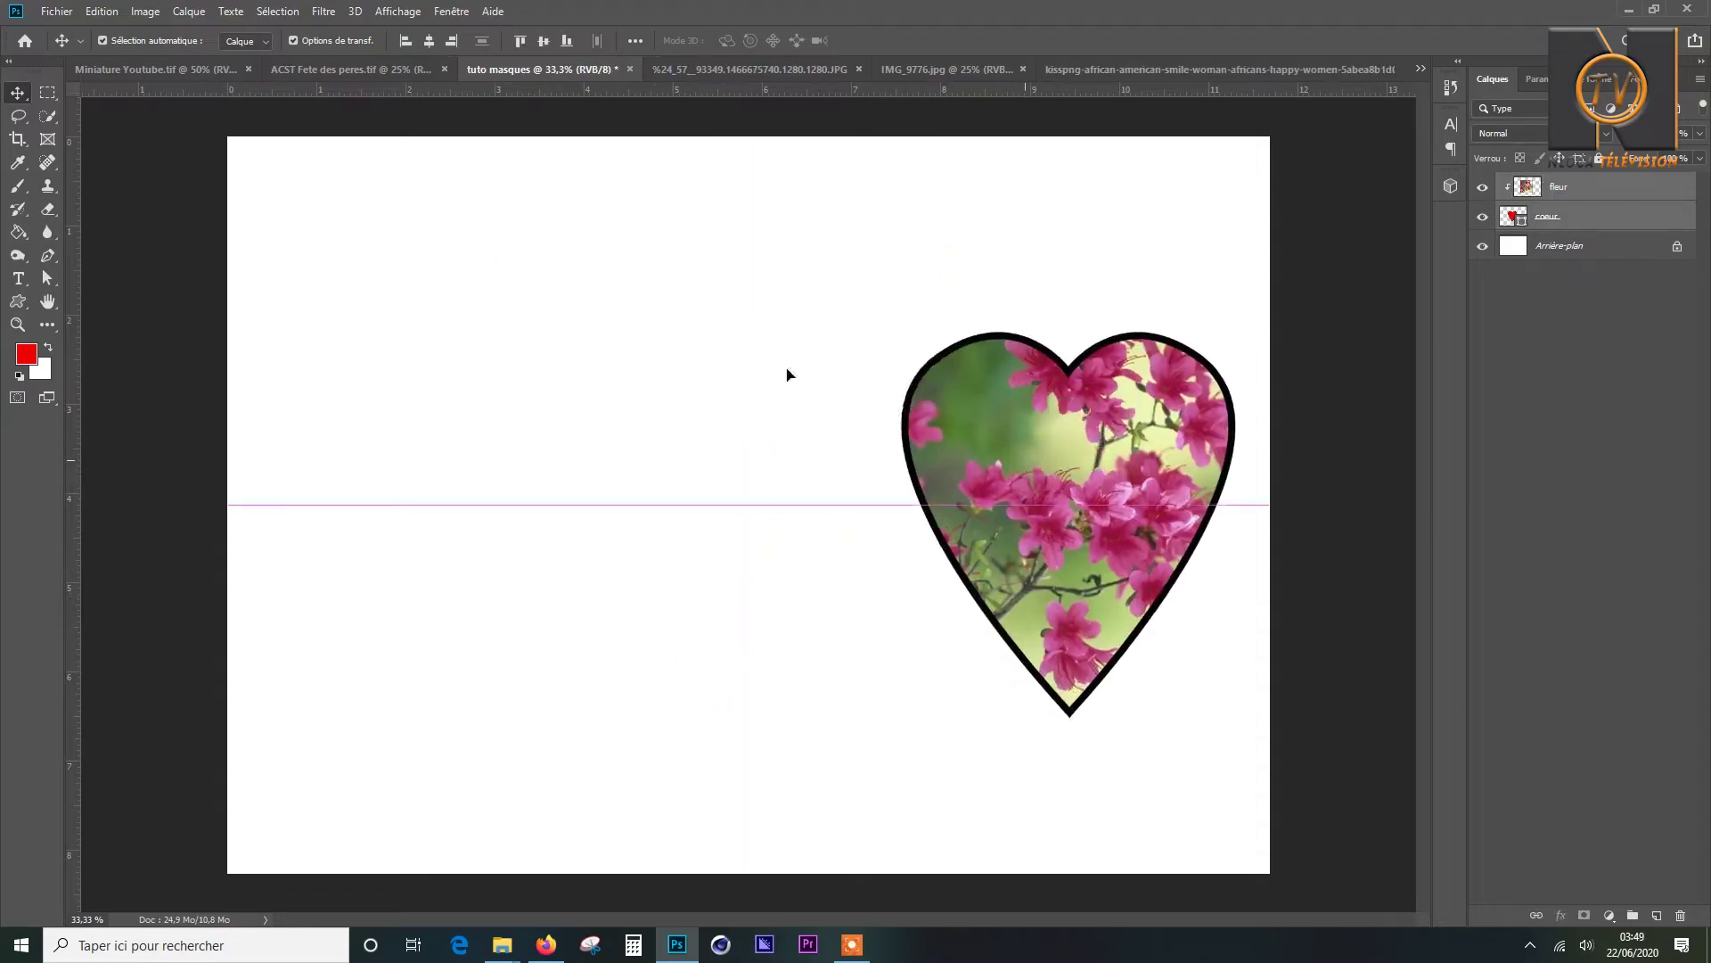
Draw a red rounded rectangle with a black outline, about 826 by 1177 px with 10 px corners, beside the heart.
{"action": "left_click", "coordinate": [16, 302]}
{"action": "left_click", "coordinate": [89, 318]}
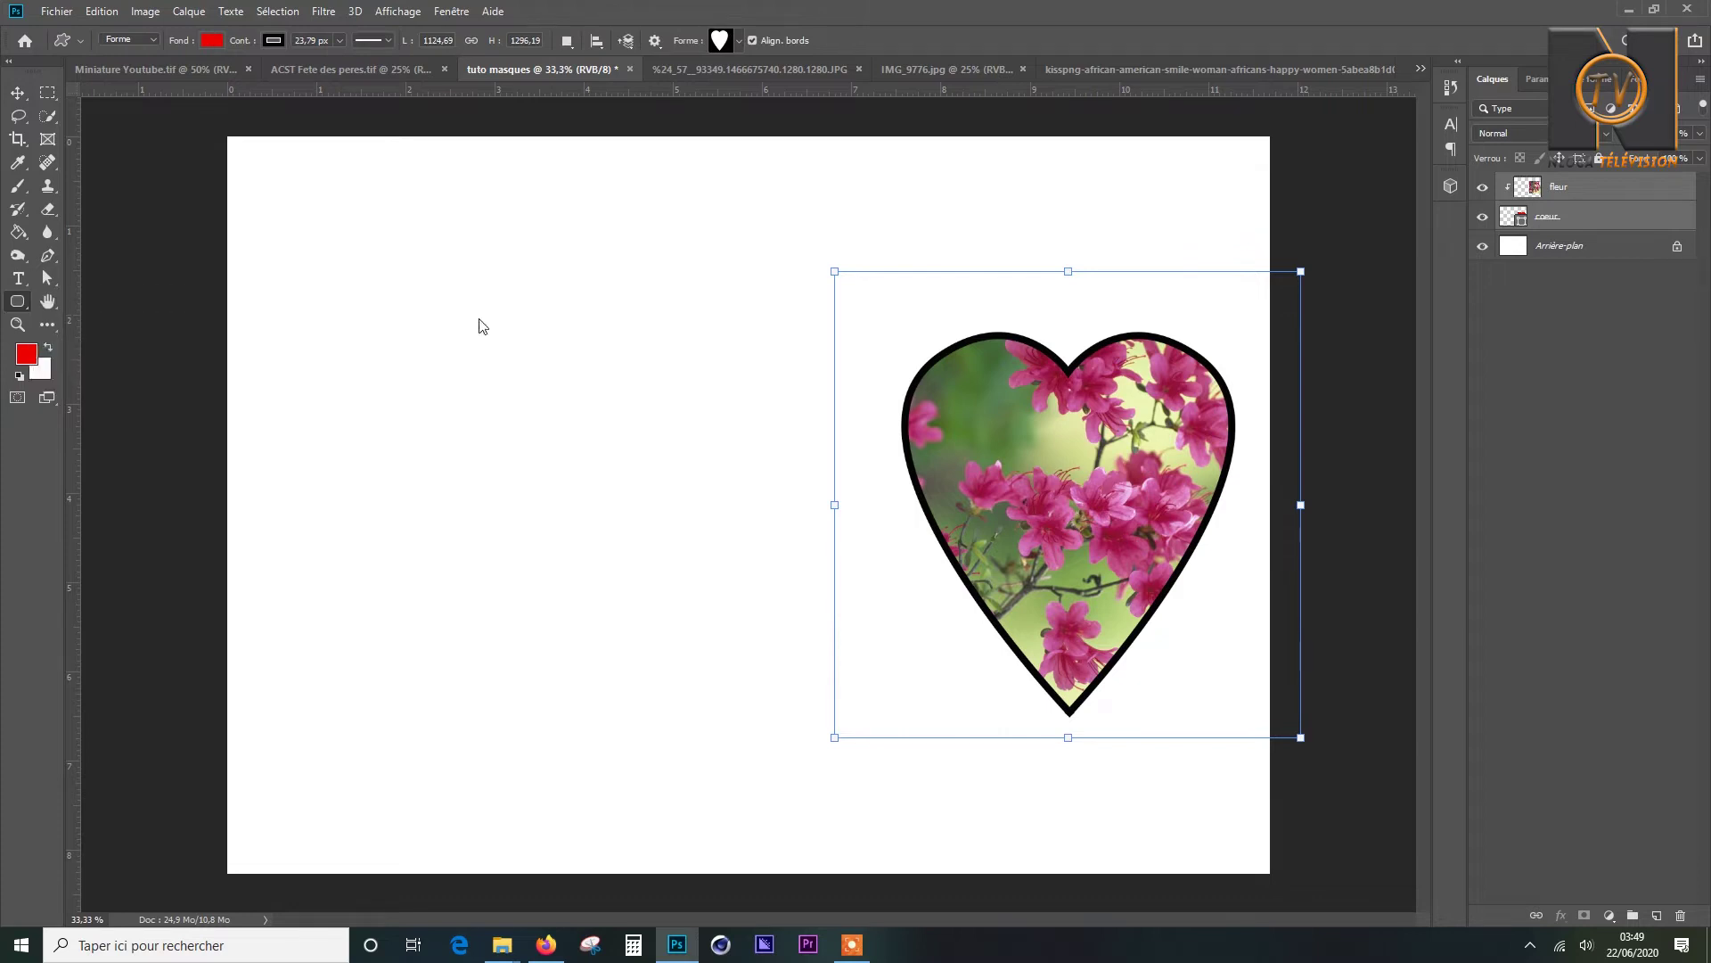
{"action": "left_click_drag", "start_coordinate": [404, 250], "coordinate": [650, 598]}
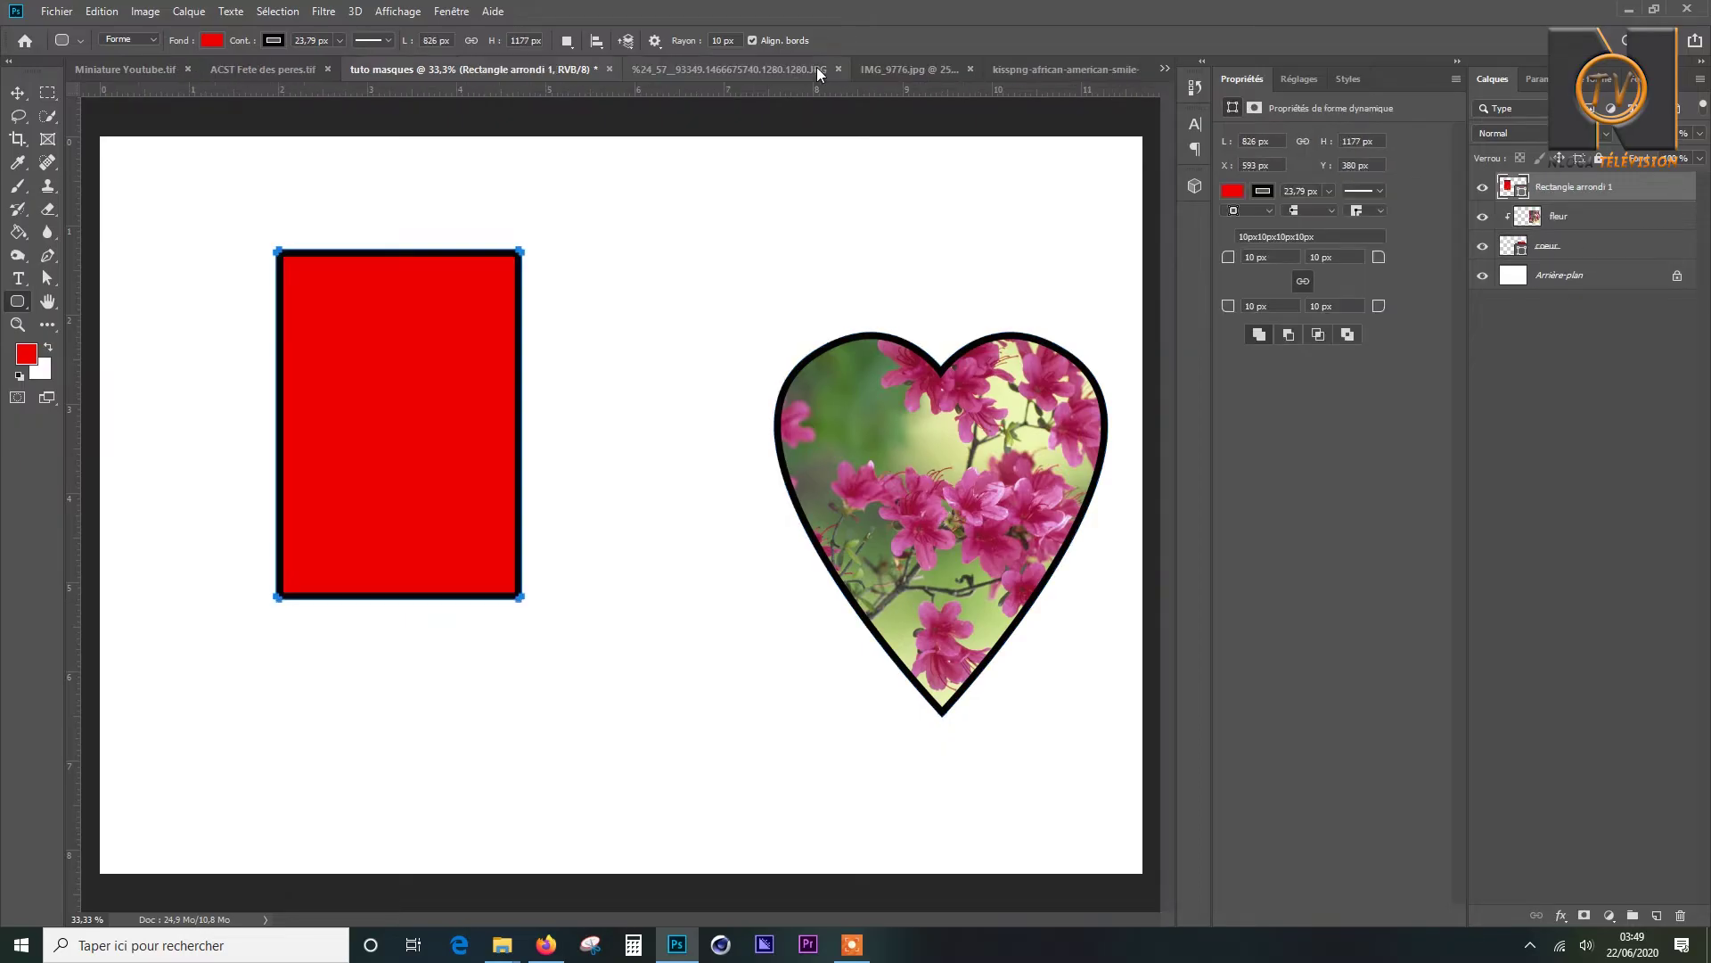
{"action": "key", "text": "Return"}
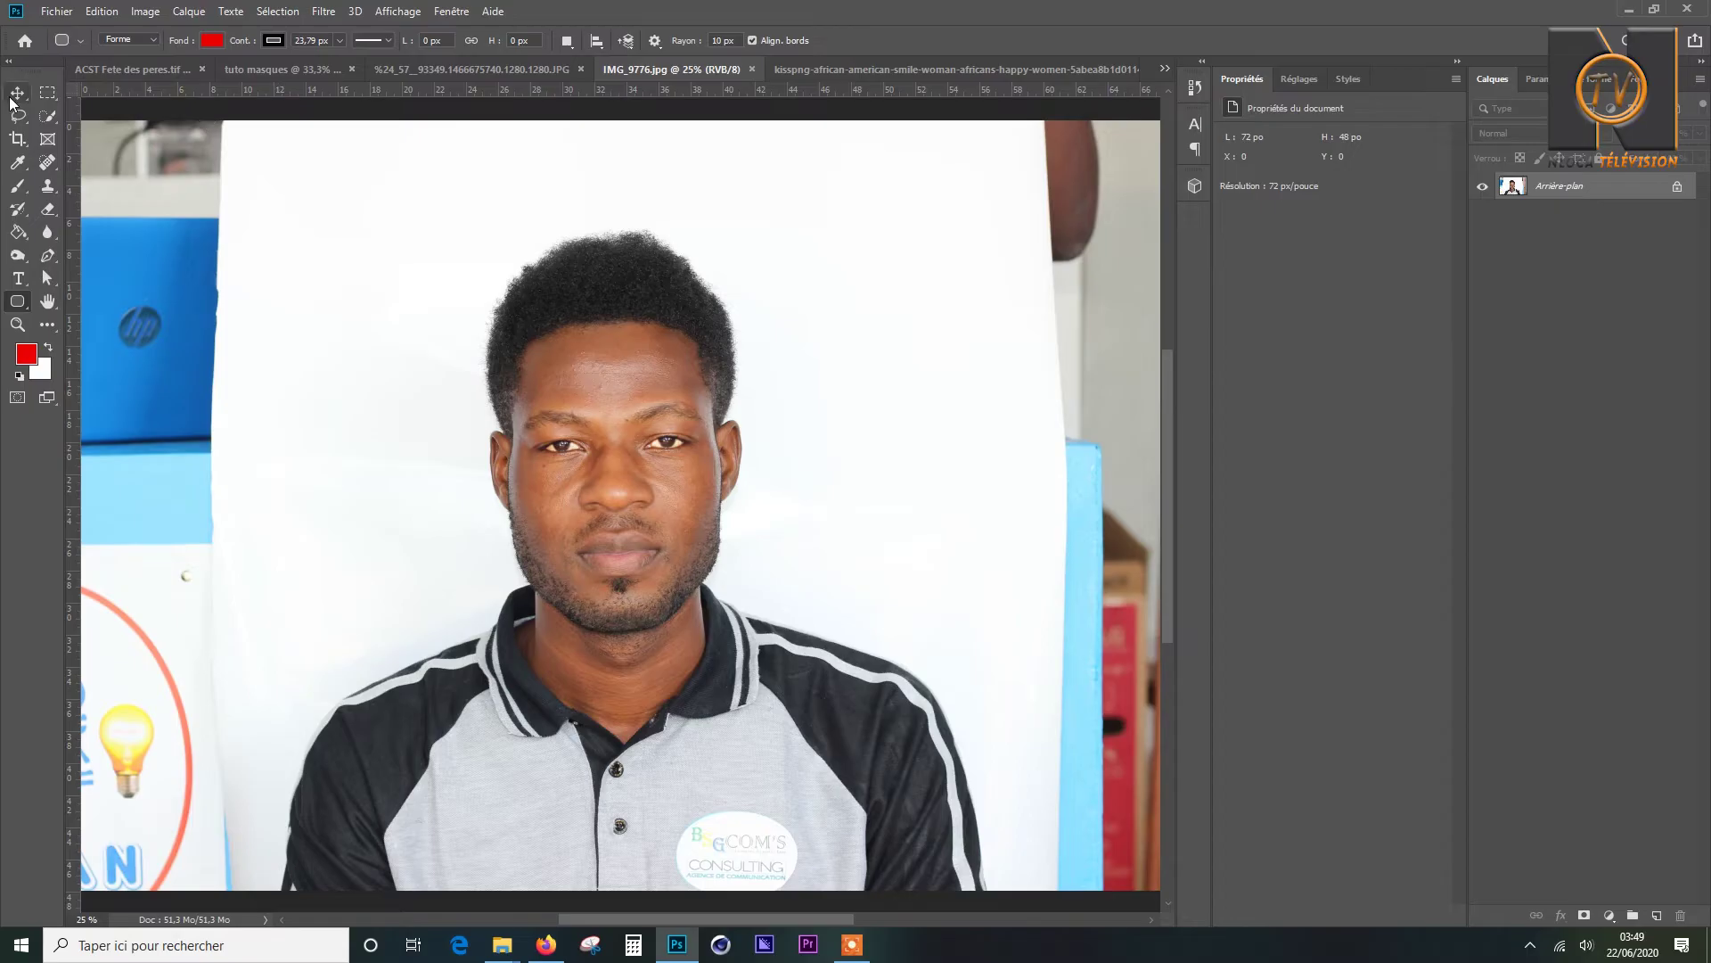
Copy the portrait photo from IMG_9776.jpg into the tuto masques document.
{"action": "left_click", "coordinate": [14, 96]}
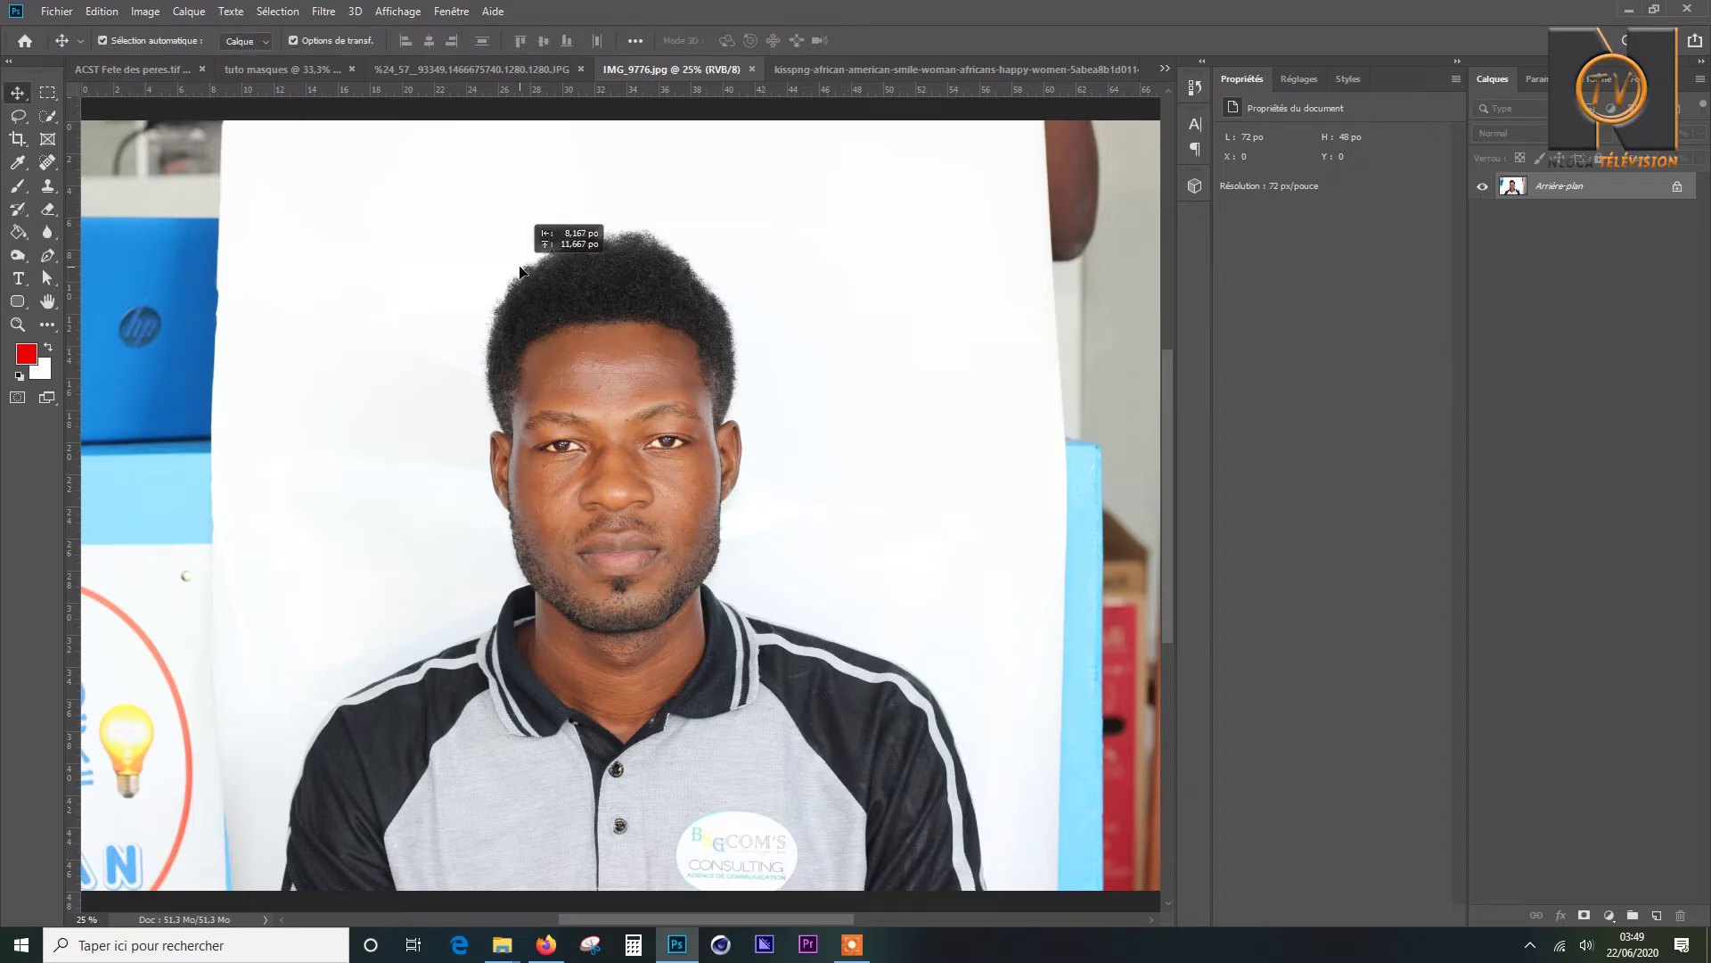
{"action": "left_click", "coordinate": [323, 70]}
{"action": "left_click_drag", "start_coordinate": [322, 70], "coordinate": [416, 364]}
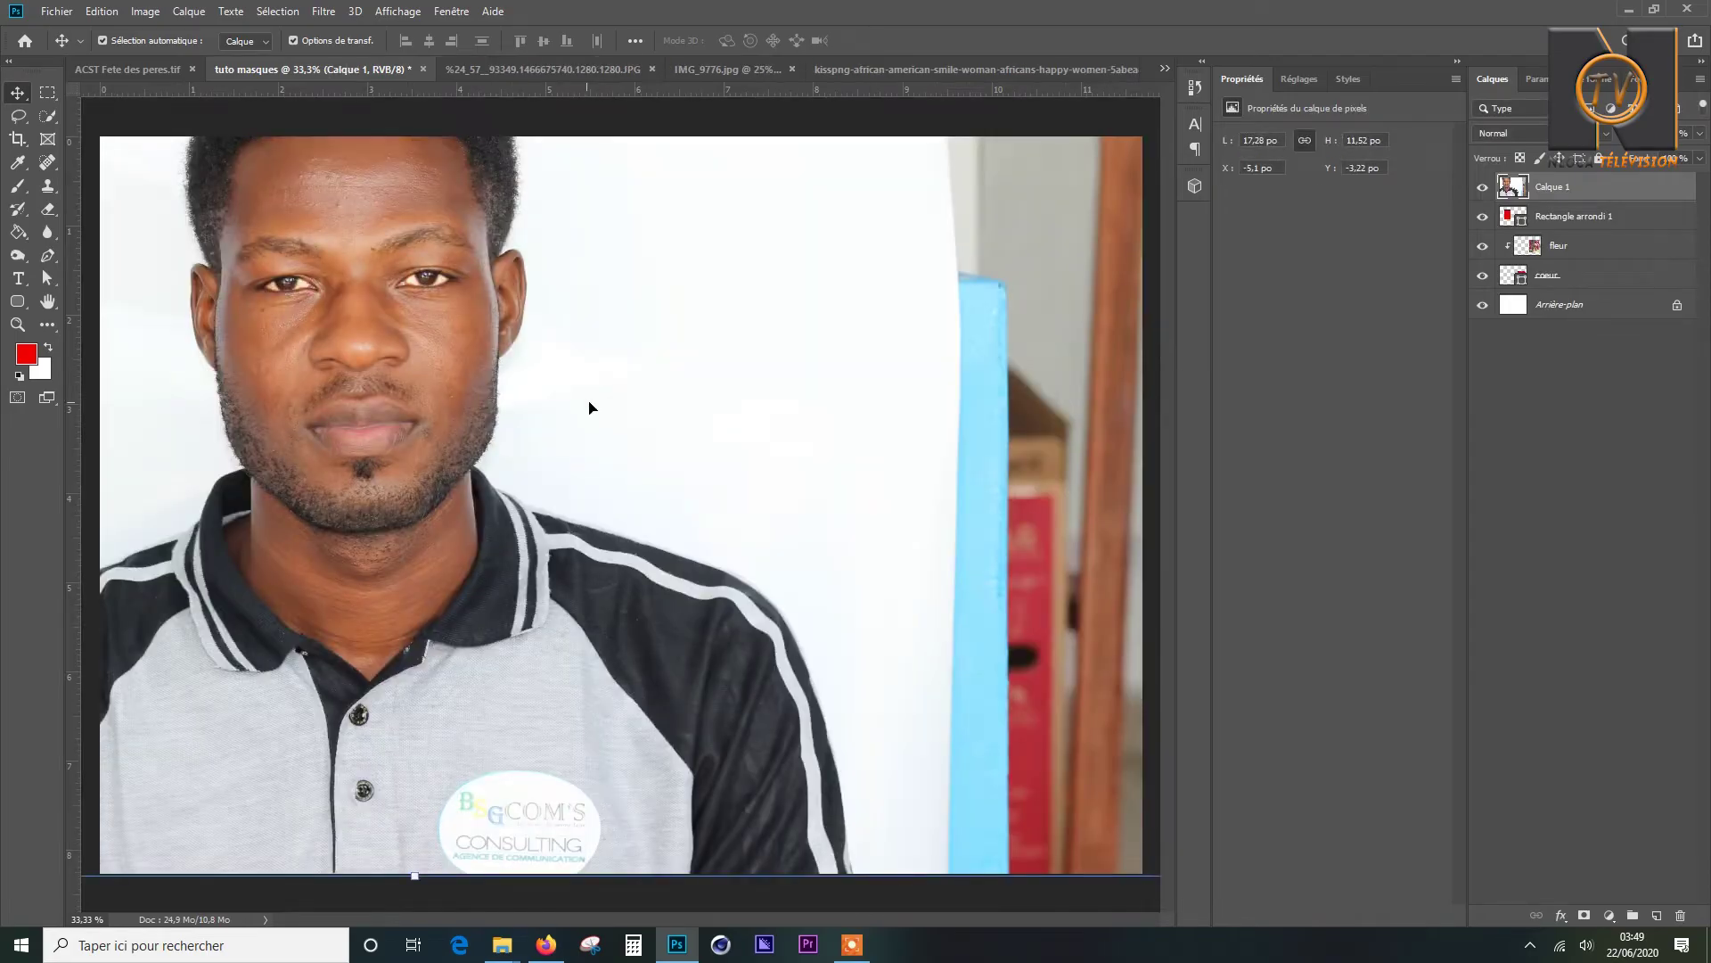
Scale the portrait photo down to about 53% and place it over the rounded rectangle.
{"action": "left_click_drag", "start_coordinate": [514, 489], "coordinate": [532, 262]}
{"action": "left_click_drag", "start_coordinate": [982, 565], "coordinate": [846, 678]}
{"action": "left_click_drag", "start_coordinate": [1064, 759], "coordinate": [809, 699]}
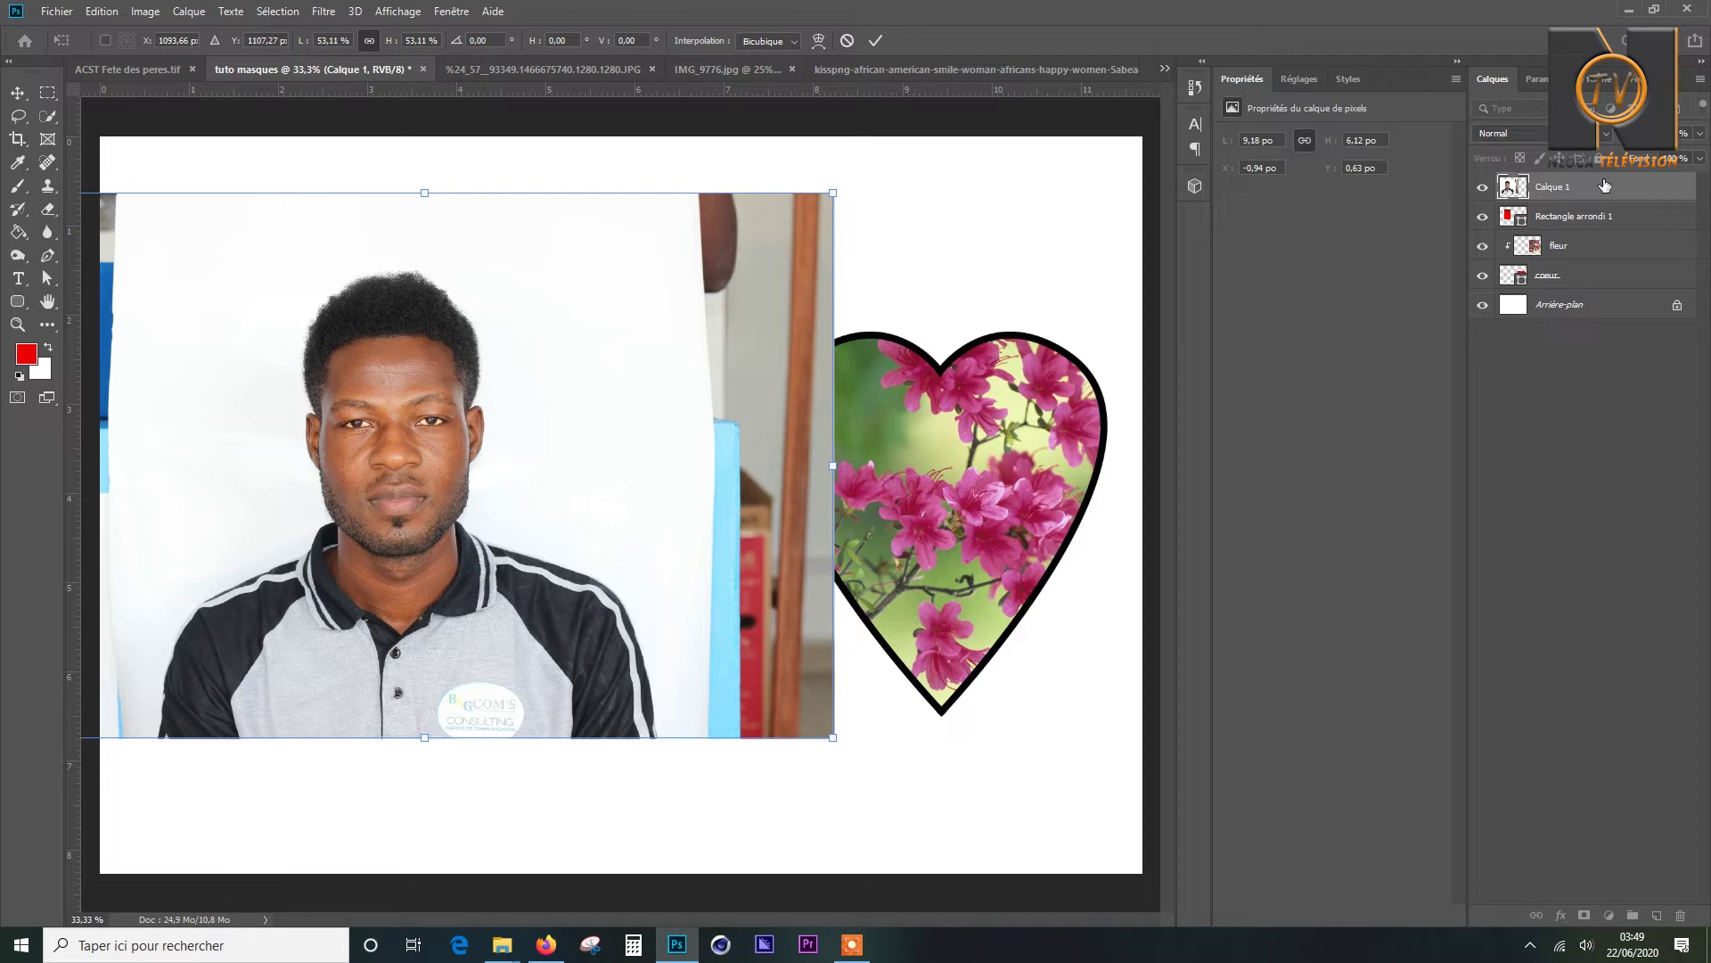
{"action": "left_click_drag", "start_coordinate": [1604, 186], "coordinate": [1562, 261]}
{"action": "key", "text": "Return"}
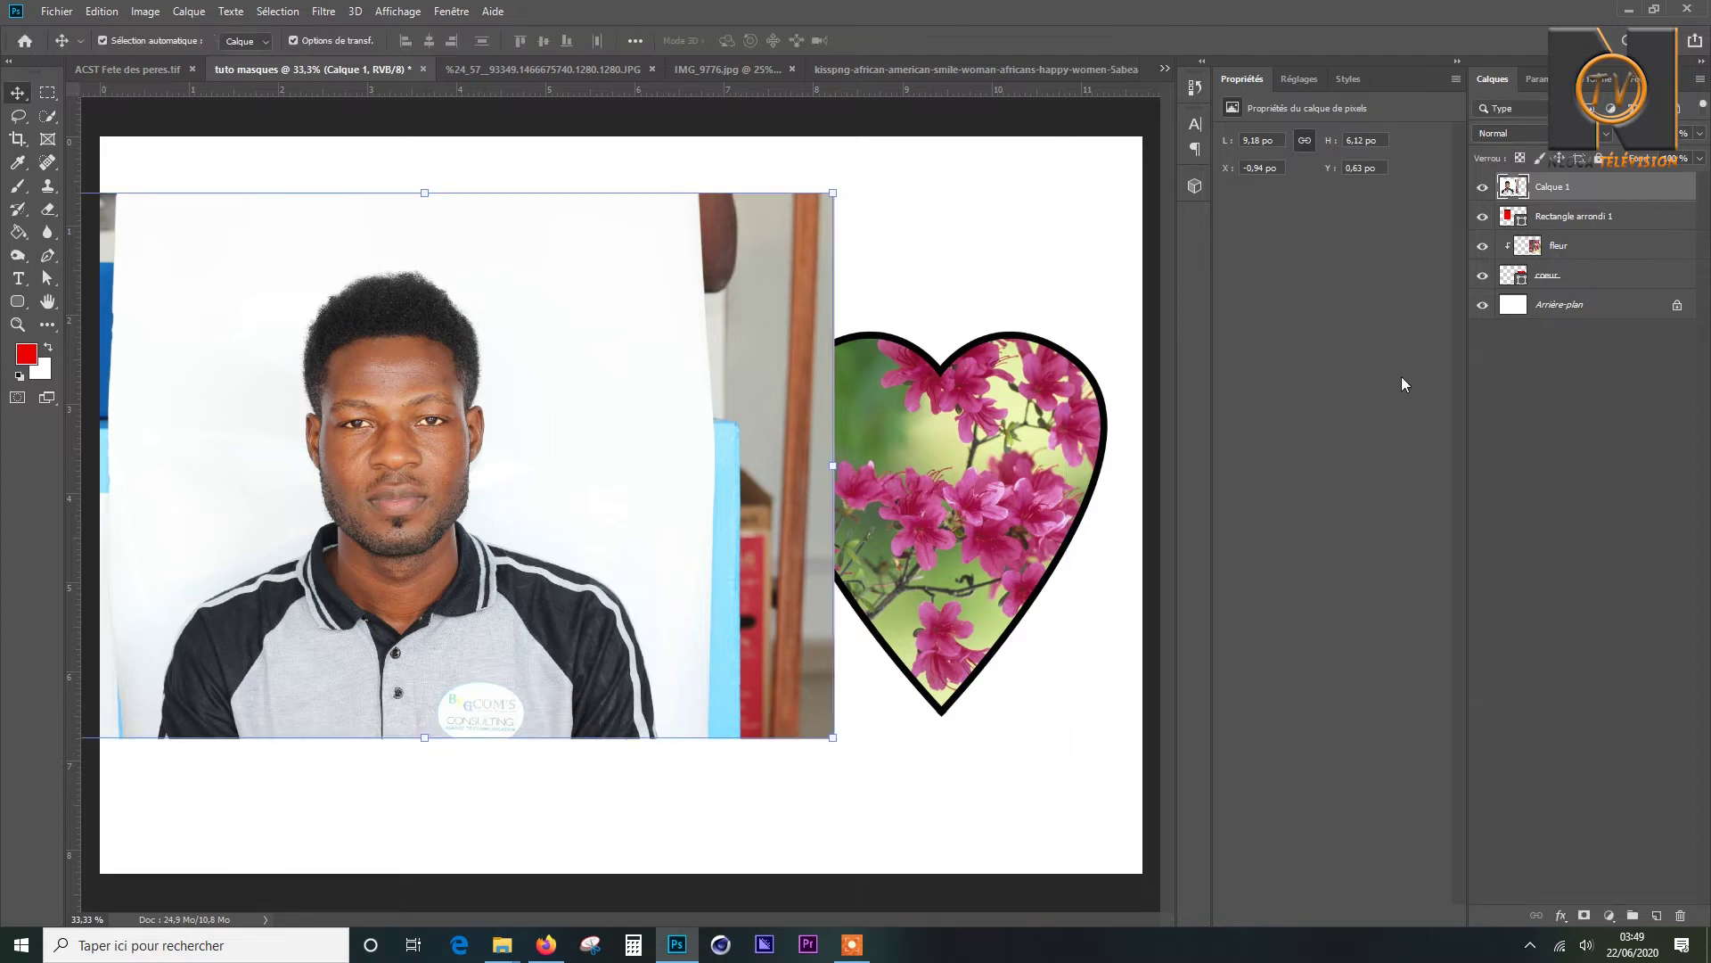
Create a clipping mask that confines the portrait photo to the rounded rectangle.
{"action": "right_click", "coordinate": [1587, 198]}
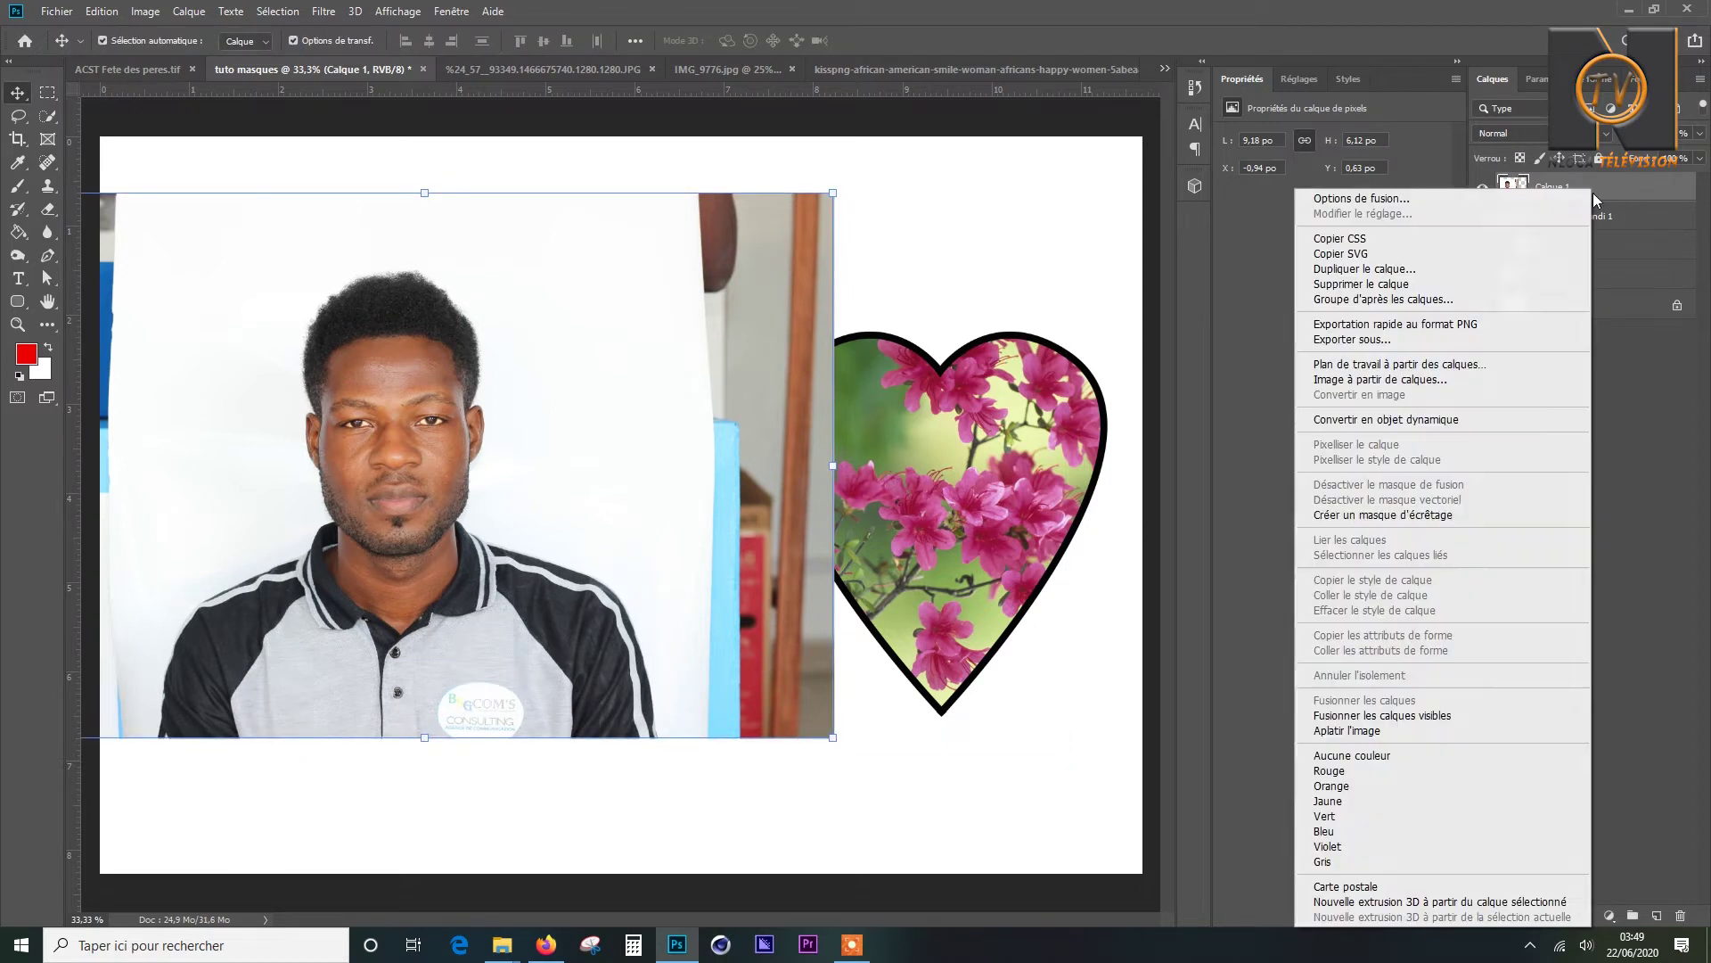
{"action": "left_click", "coordinate": [1412, 515]}
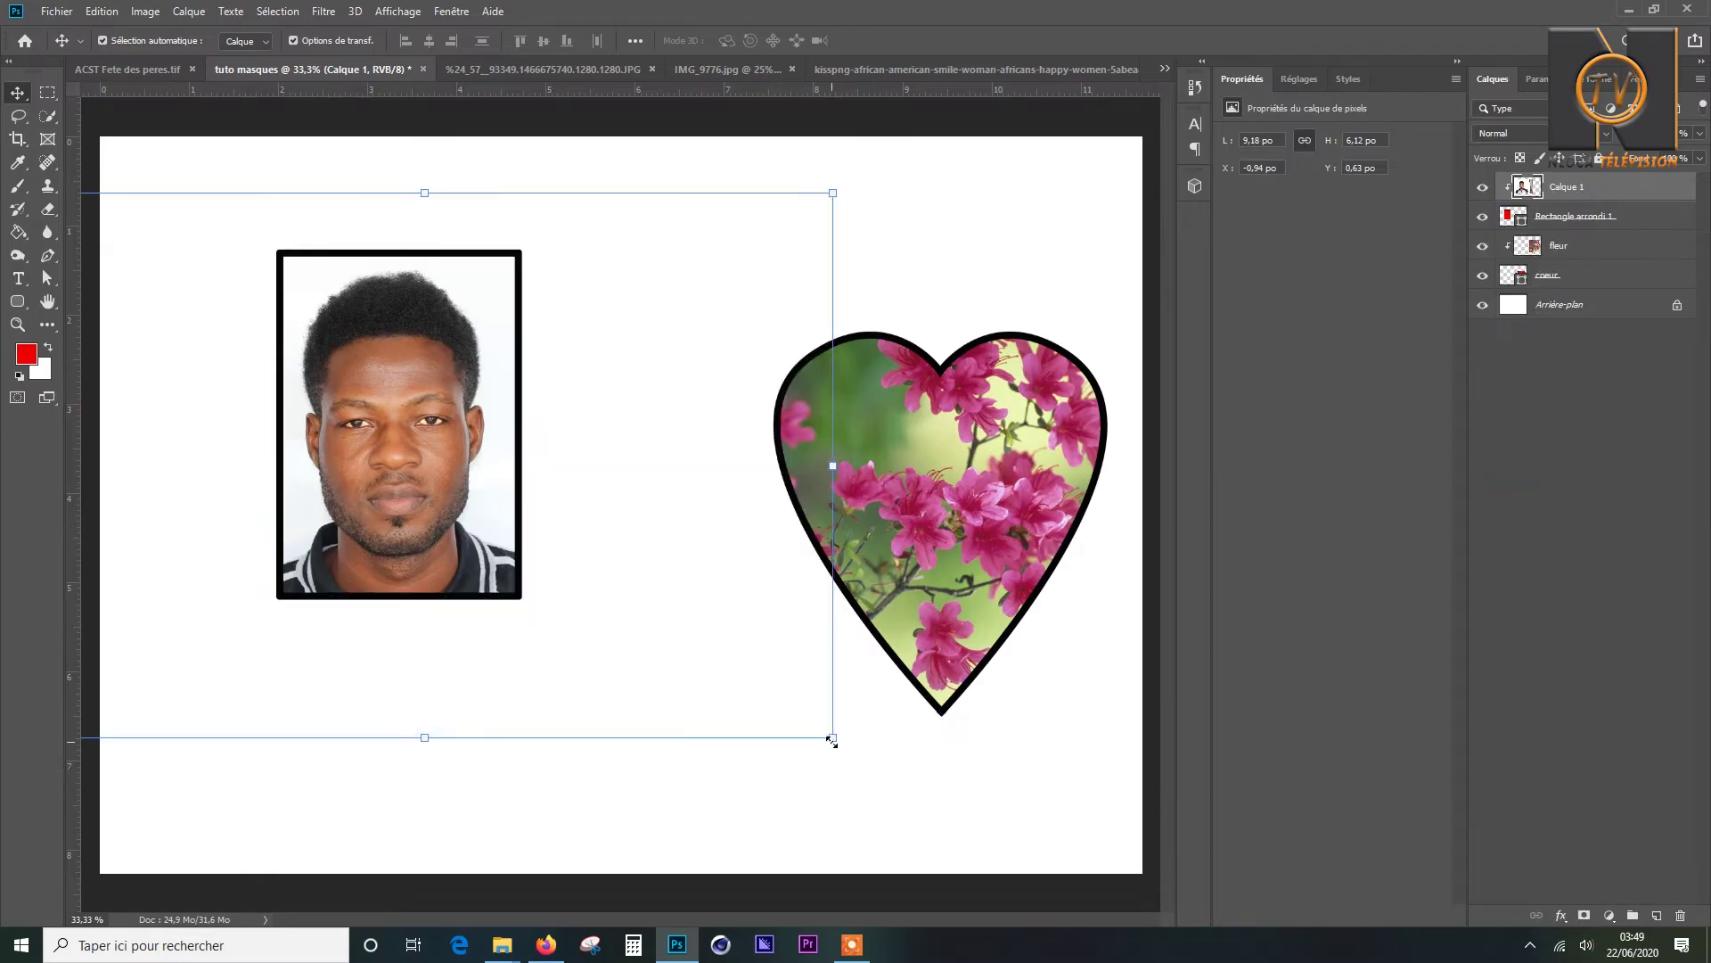
Scale the clipped portrait to about 75% and centre the man's head and shoulders inside the rectangular frame.
{"action": "left_click_drag", "start_coordinate": [810, 722], "coordinate": [612, 624]}
{"action": "left_click_drag", "start_coordinate": [359, 510], "coordinate": [426, 521]}
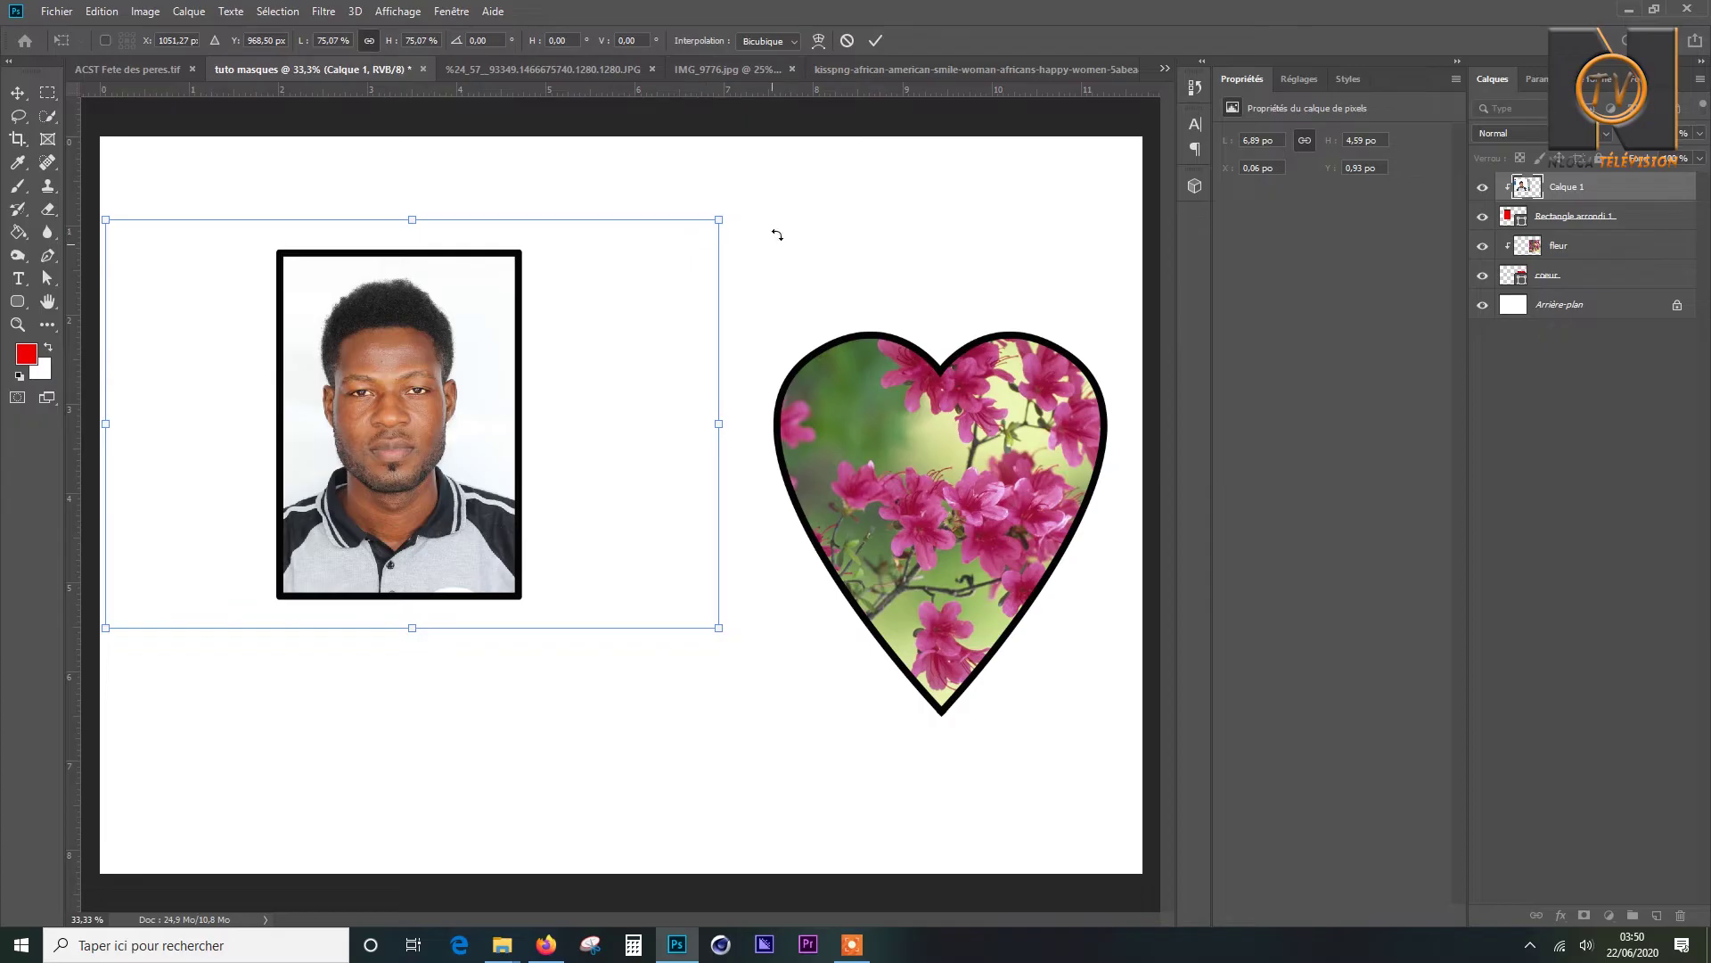
{"action": "left_click", "coordinate": [875, 40]}
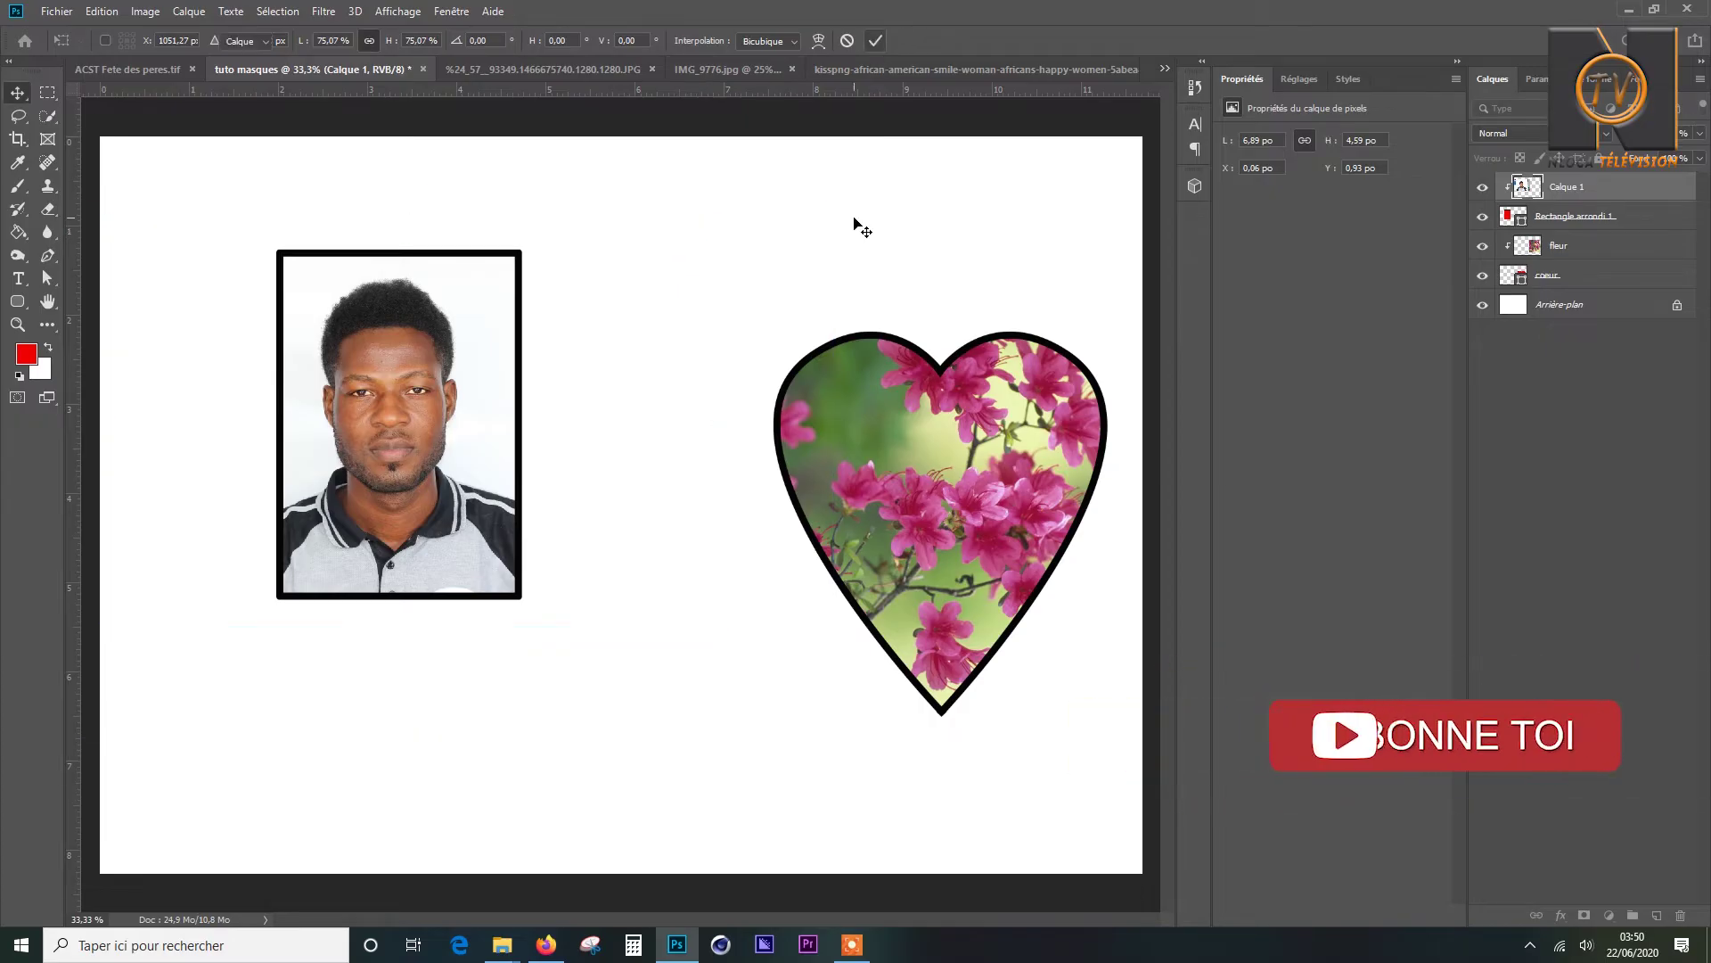
{"action": "left_click", "coordinate": [401, 510]}
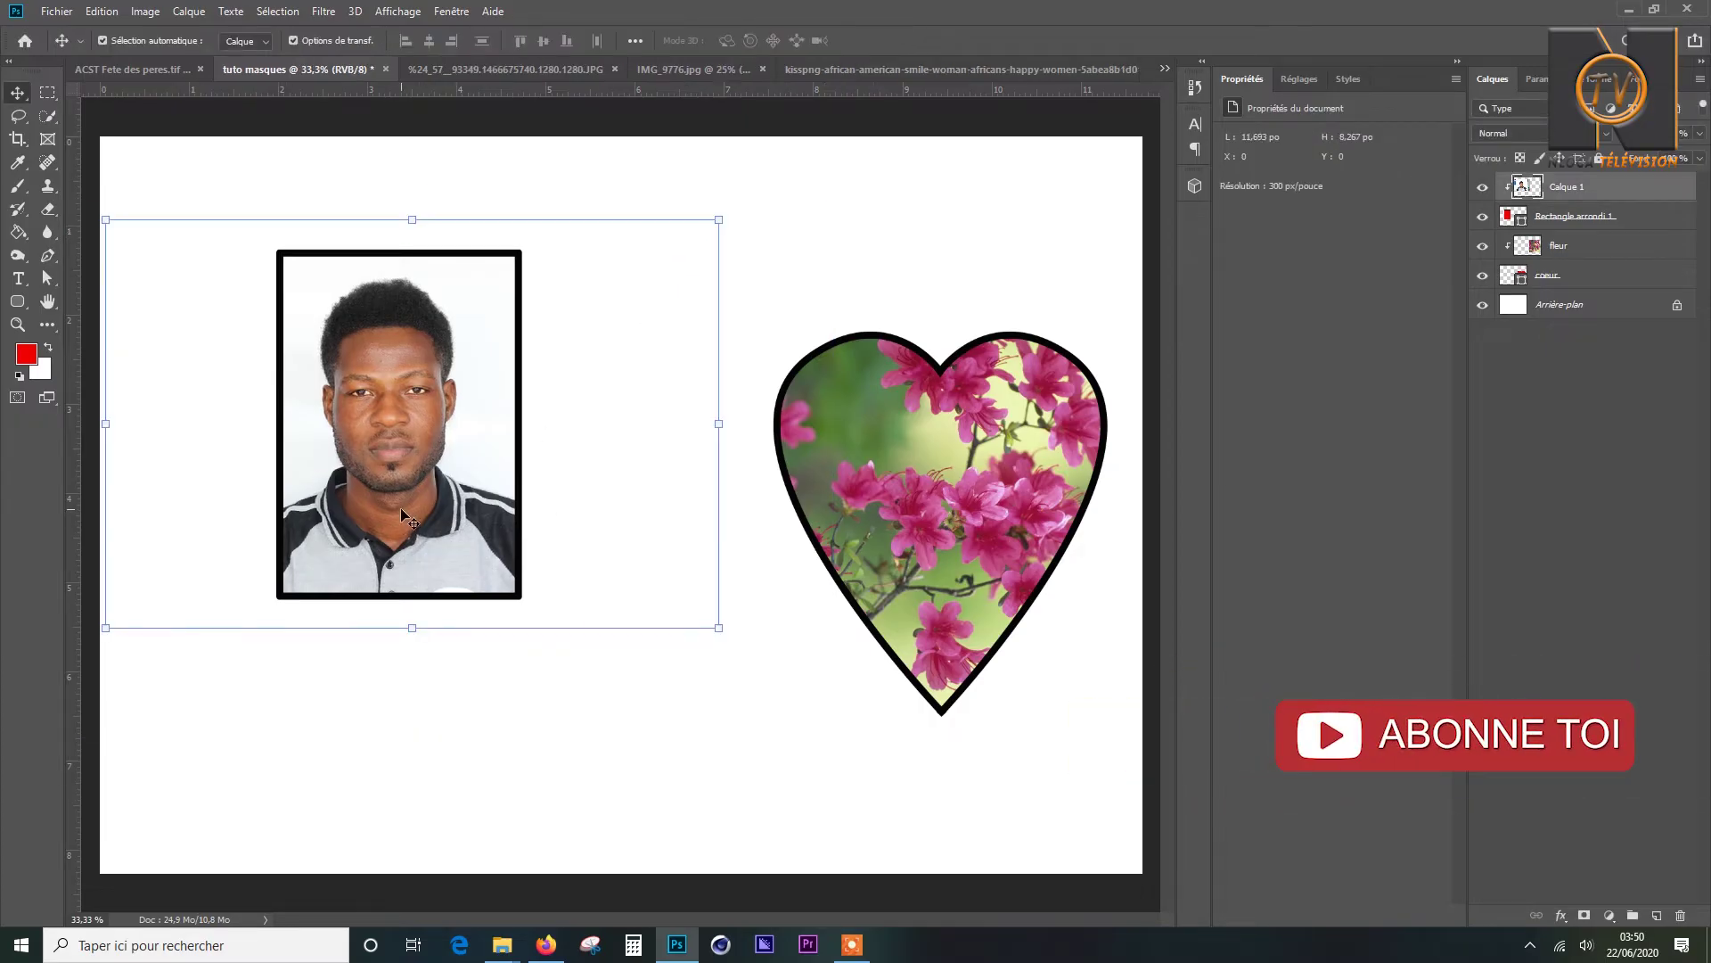
{"action": "left_click_drag", "start_coordinate": [359, 582], "coordinate": [361, 582]}
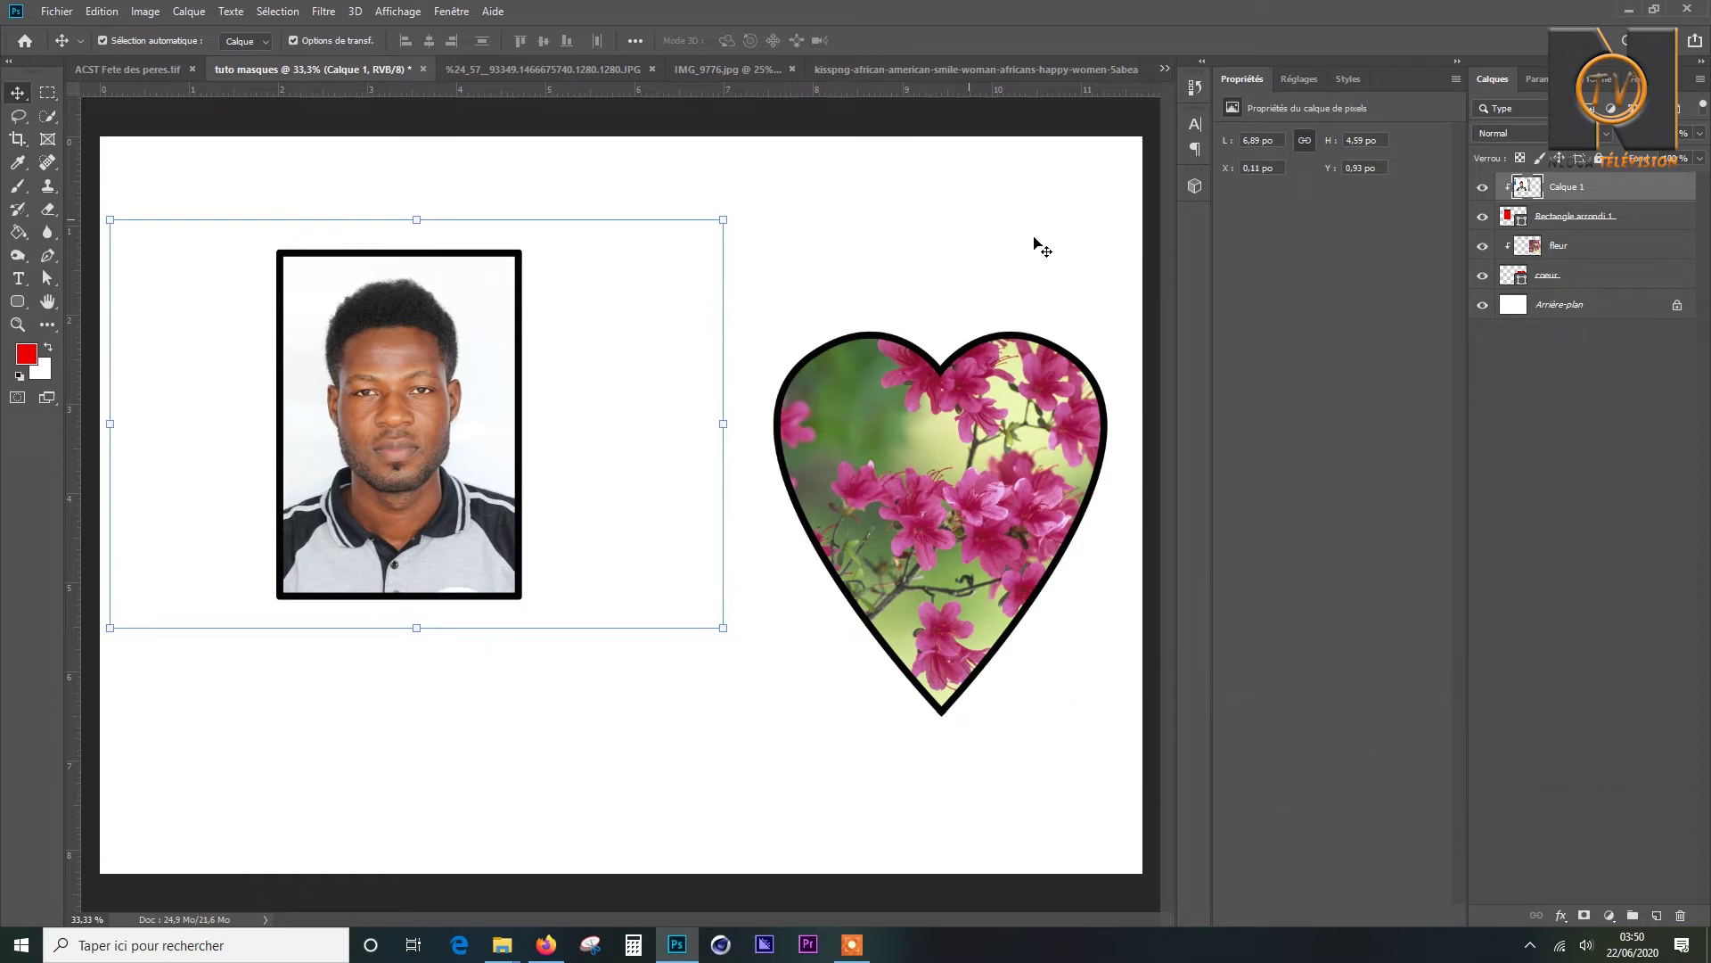
Link the portrait layer with the rounded rectangle layer and move them together toward the canvas's left edge.
{"action": "left_click", "coordinate": [1650, 218], "text": "ctrl"}
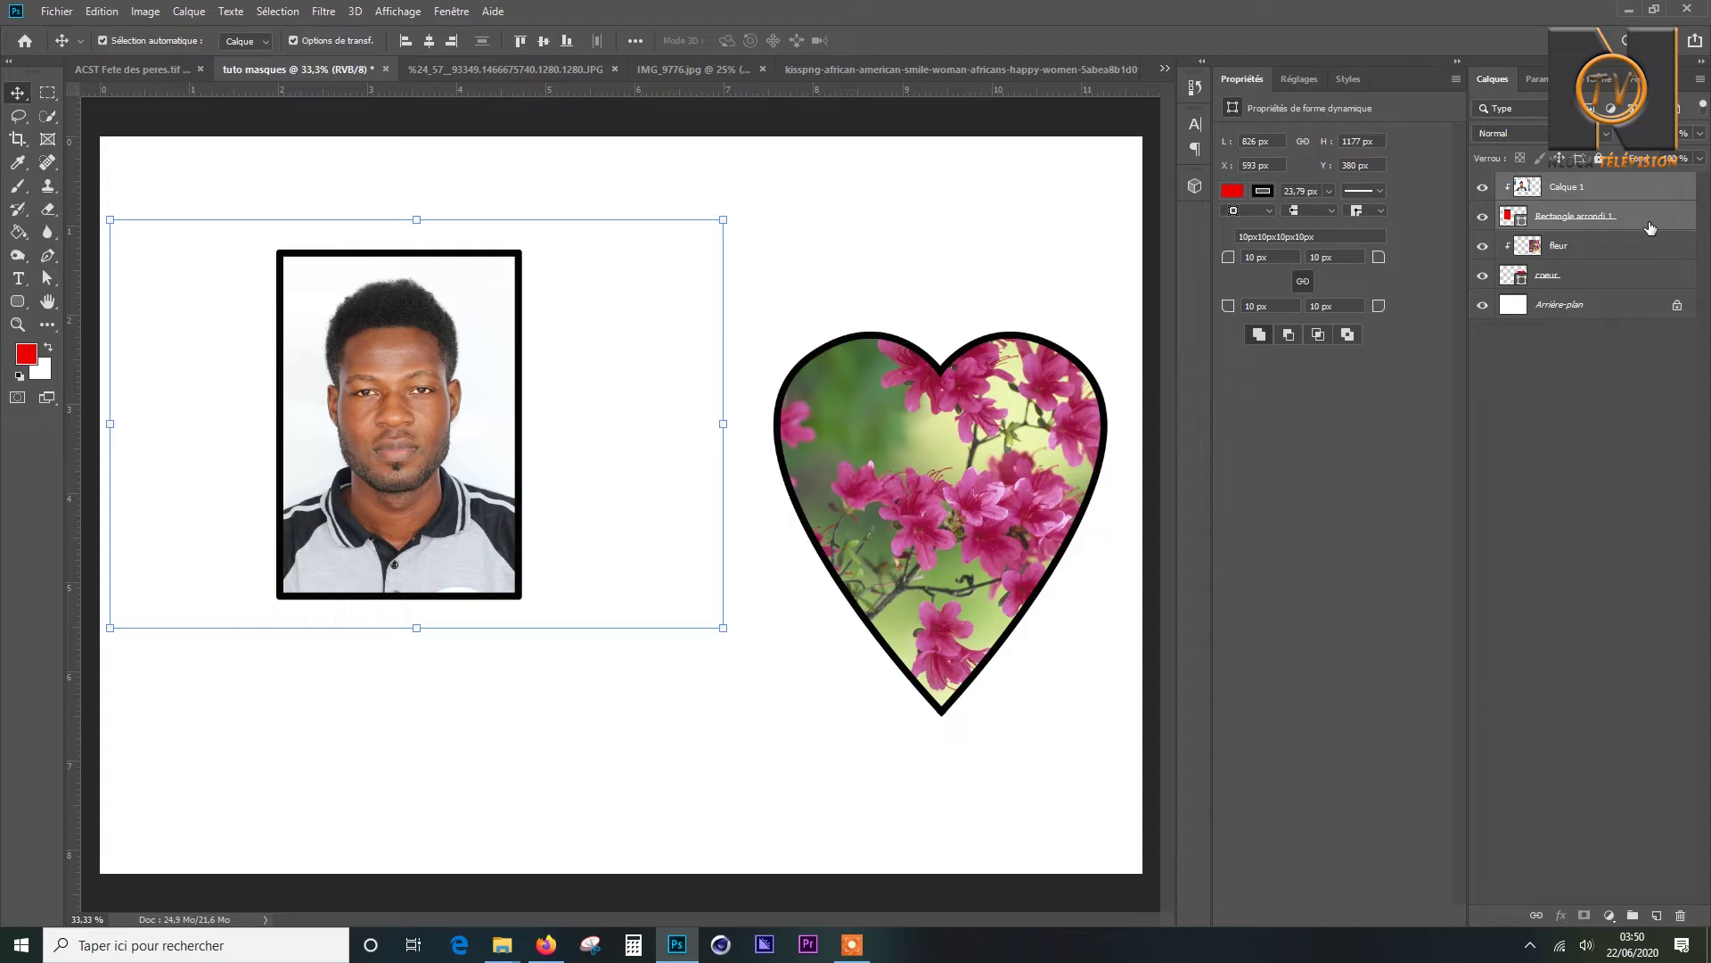
{"action": "right_click", "coordinate": [1649, 222]}
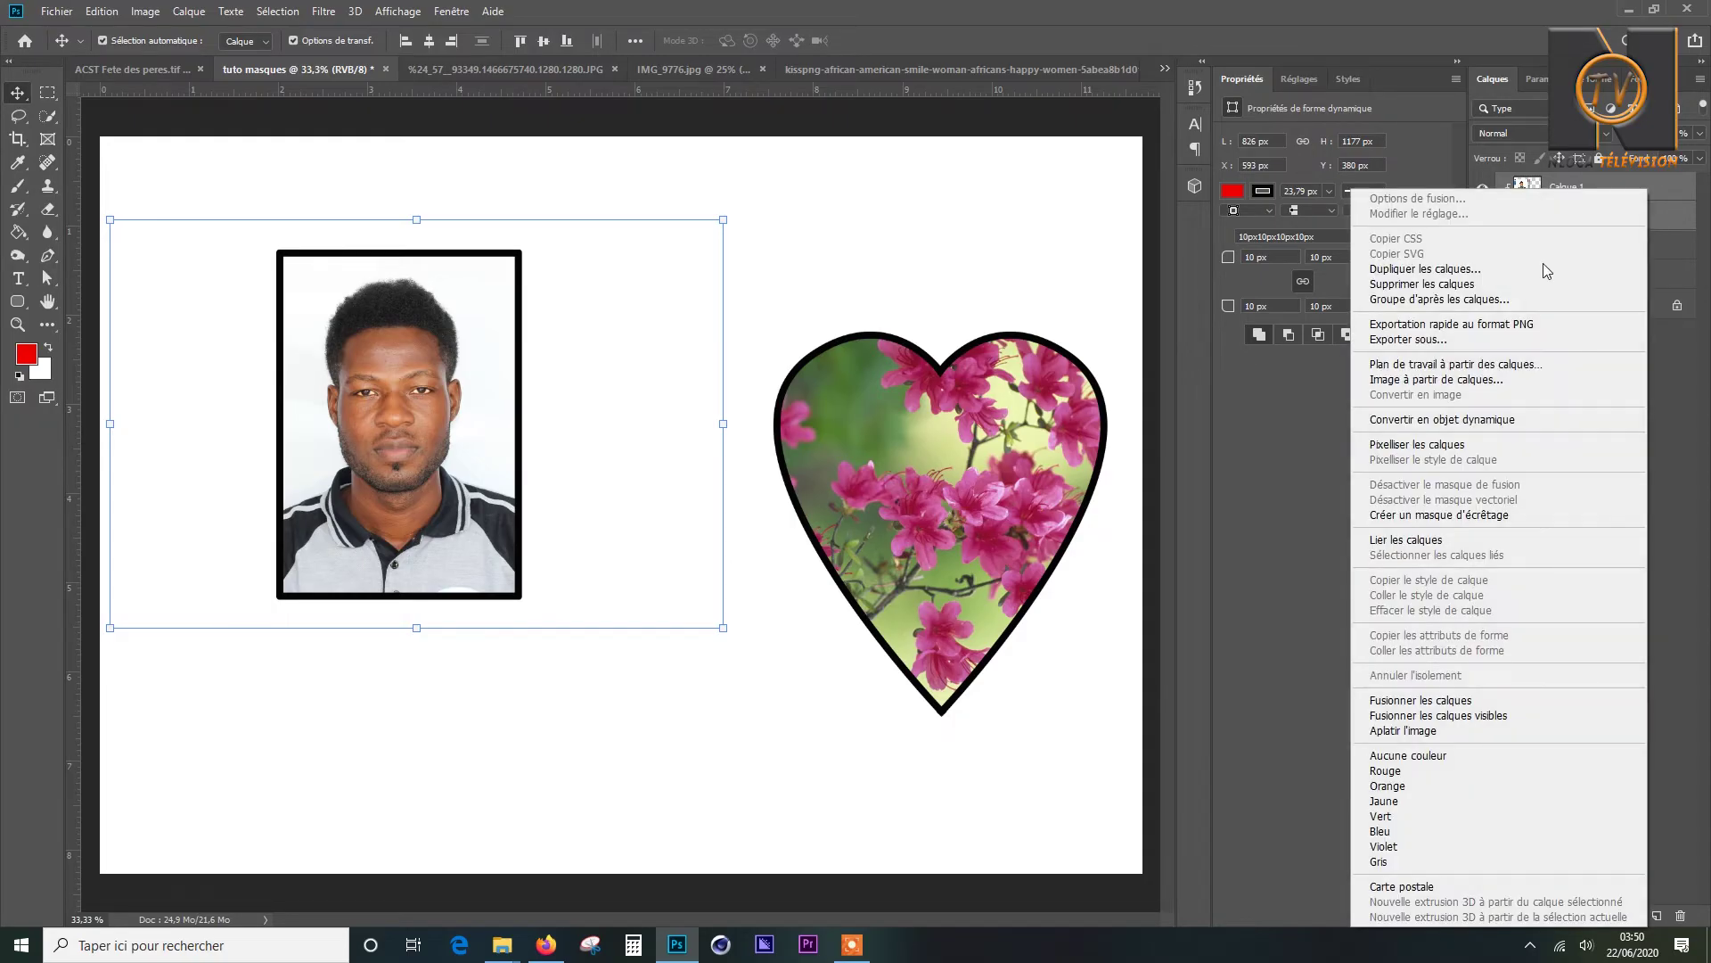
{"action": "left_click", "coordinate": [1429, 543]}
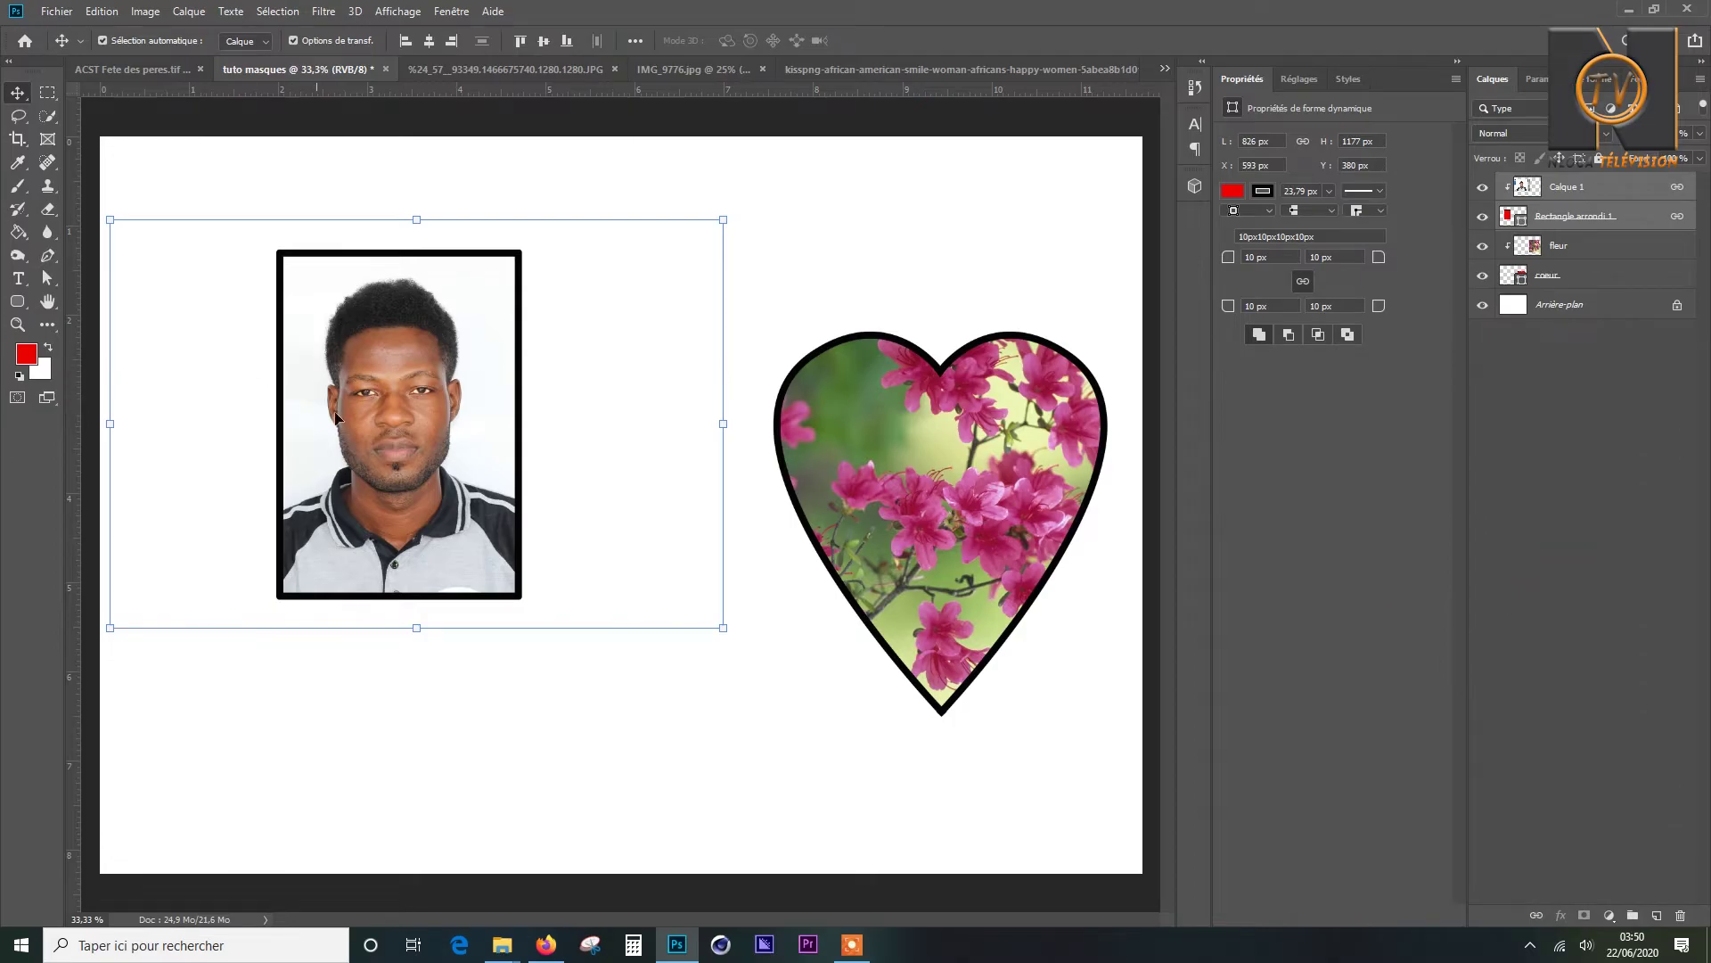
{"action": "left_click_drag", "start_coordinate": [336, 418], "coordinate": [284, 499]}
{"action": "left_click_drag", "start_coordinate": [237, 439], "coordinate": [372, 371]}
{"action": "left_click_drag", "start_coordinate": [564, 396], "coordinate": [373, 458]}
Shift the flower photo inside the heart, link the fleur and coeur layers, and move them together to the left.
{"action": "left_click_drag", "start_coordinate": [874, 560], "coordinate": [933, 556]}
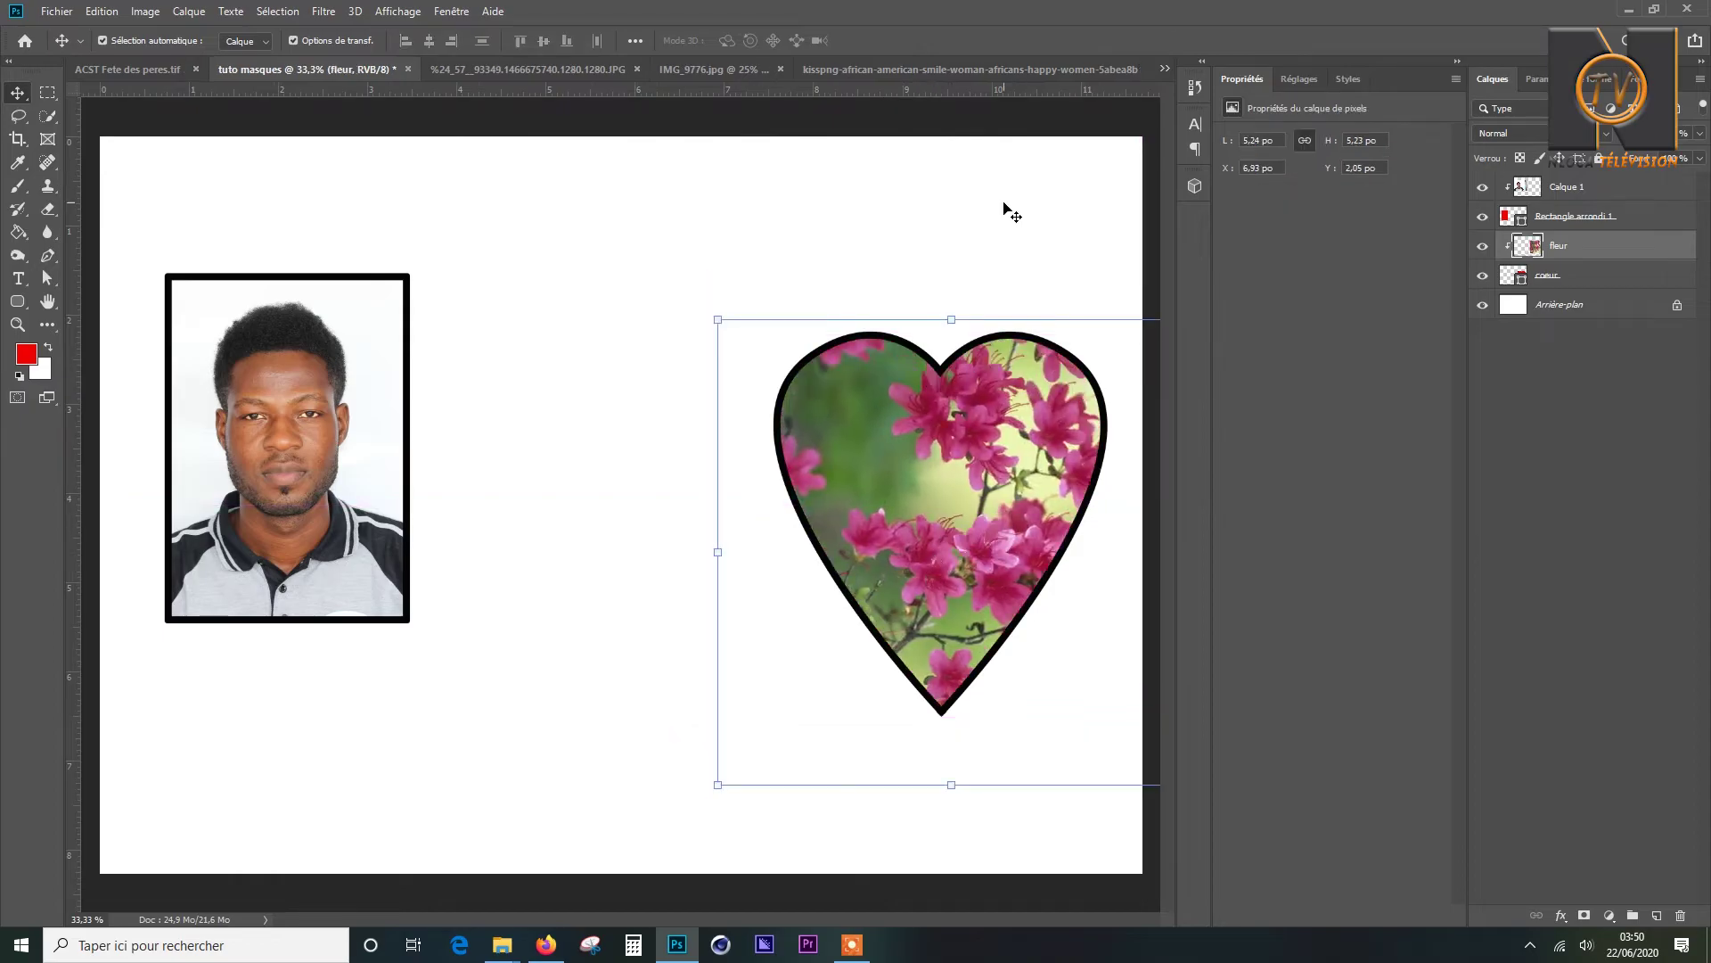
{"action": "left_click", "coordinate": [1612, 243], "text": "ctrl"}
{"action": "left_click", "coordinate": [1610, 257]}
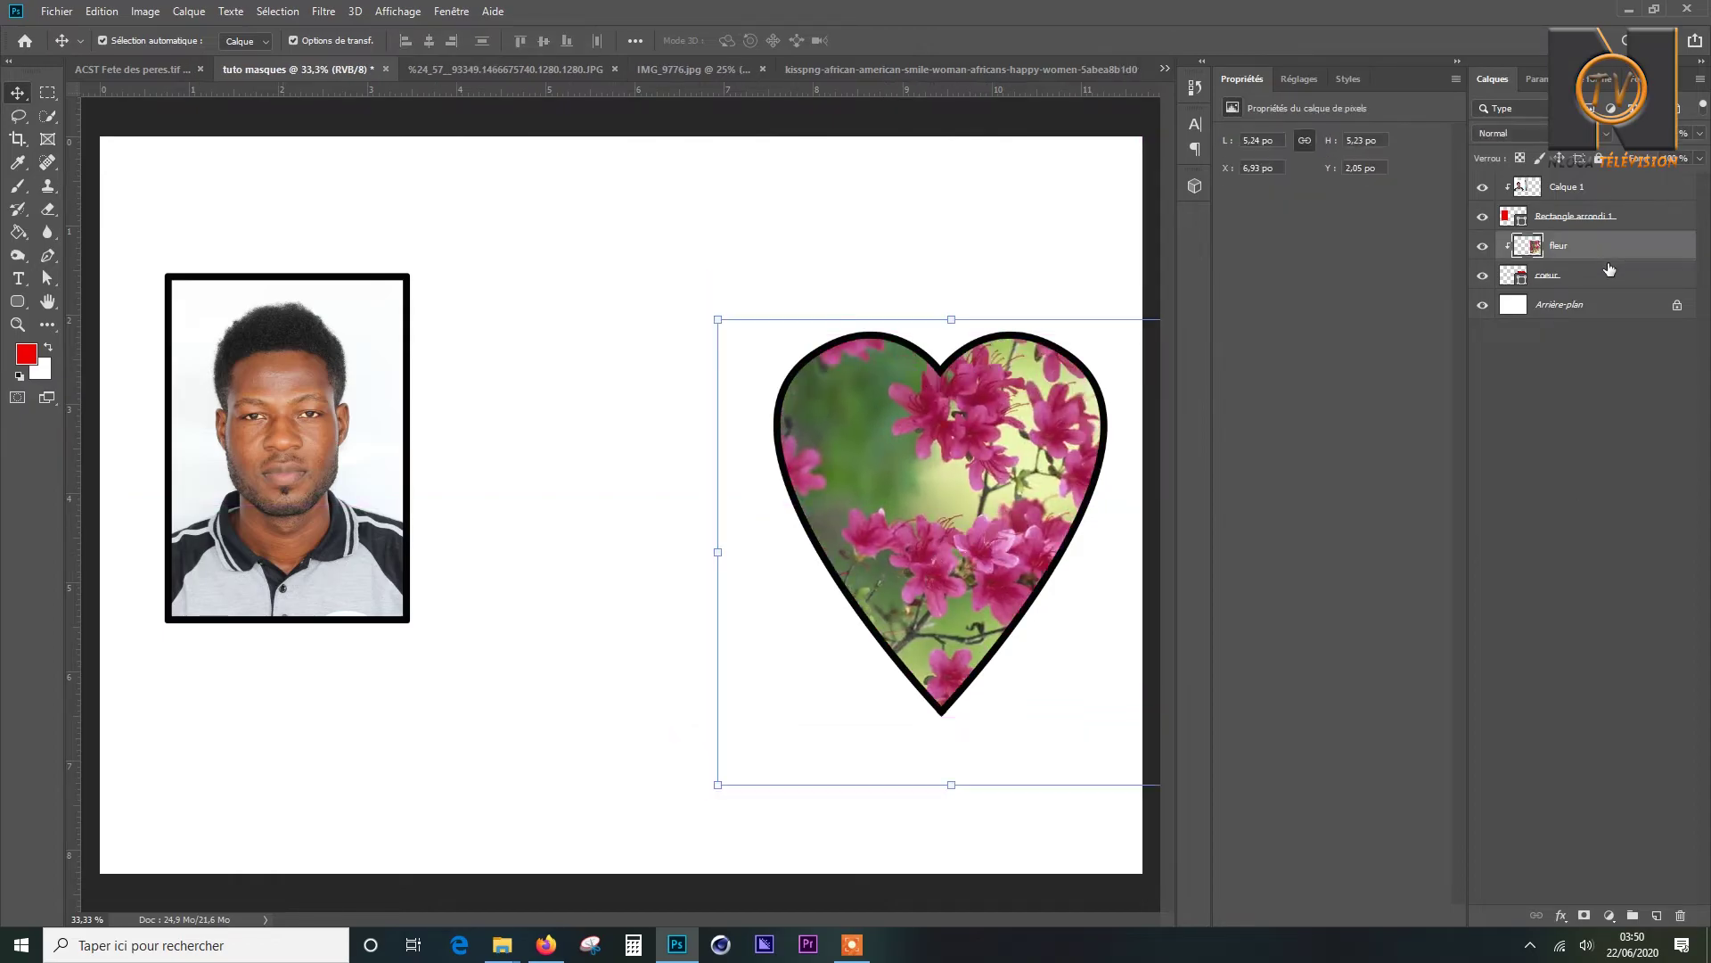
{"action": "left_click", "coordinate": [1607, 275], "text": "ctrl"}
{"action": "right_click", "coordinate": [1604, 270]}
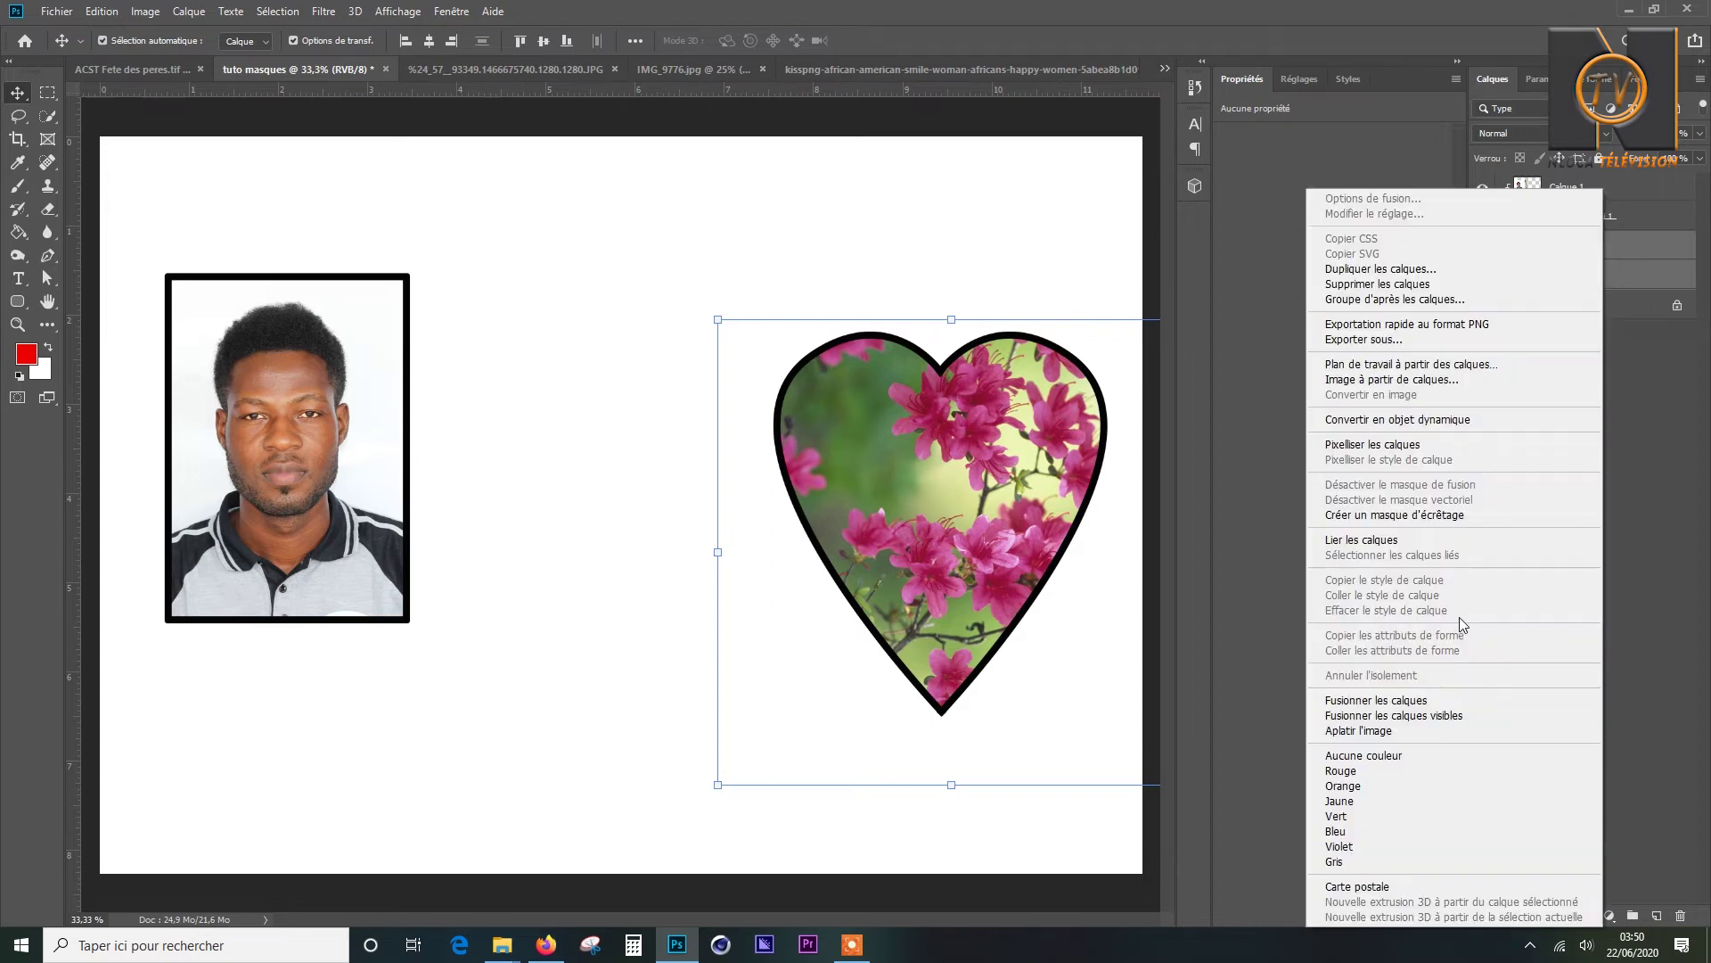
{"action": "left_click", "coordinate": [1439, 540]}
{"action": "left_click_drag", "start_coordinate": [878, 469], "coordinate": [712, 461]}
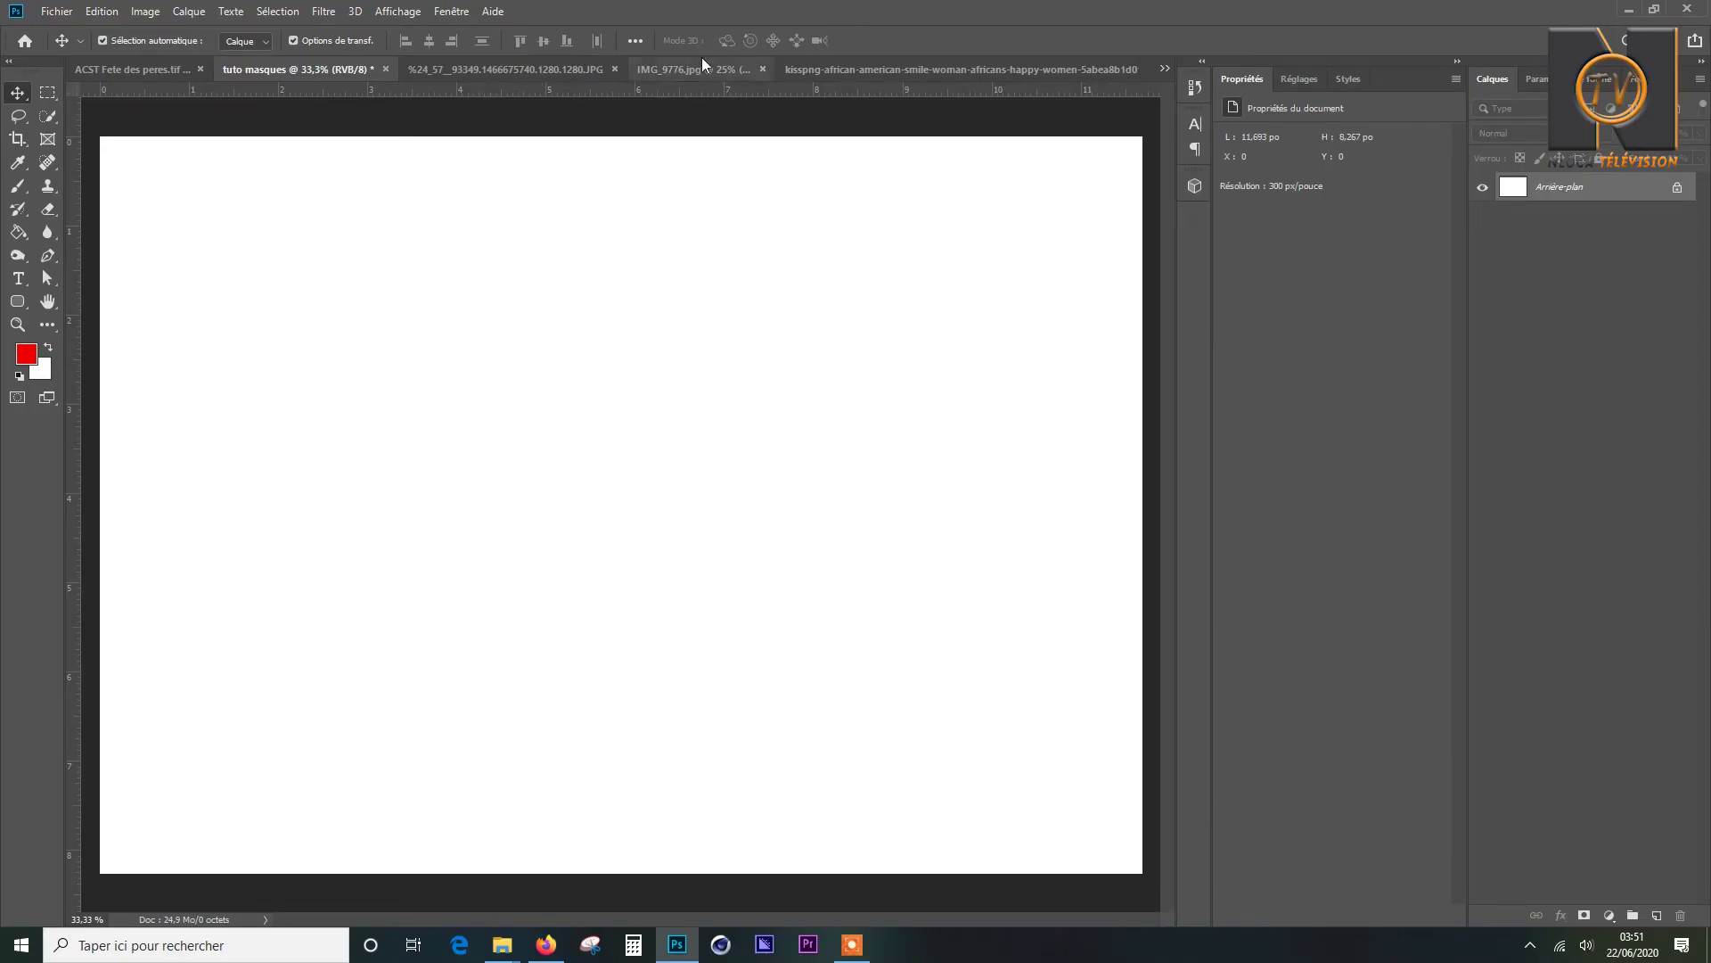
Copy the cut-out portrait of the woman into the tuto masques document, enlarge it to about 6.2 in wide, and centre it on the canvas.
{"action": "left_click", "coordinate": [945, 77]}
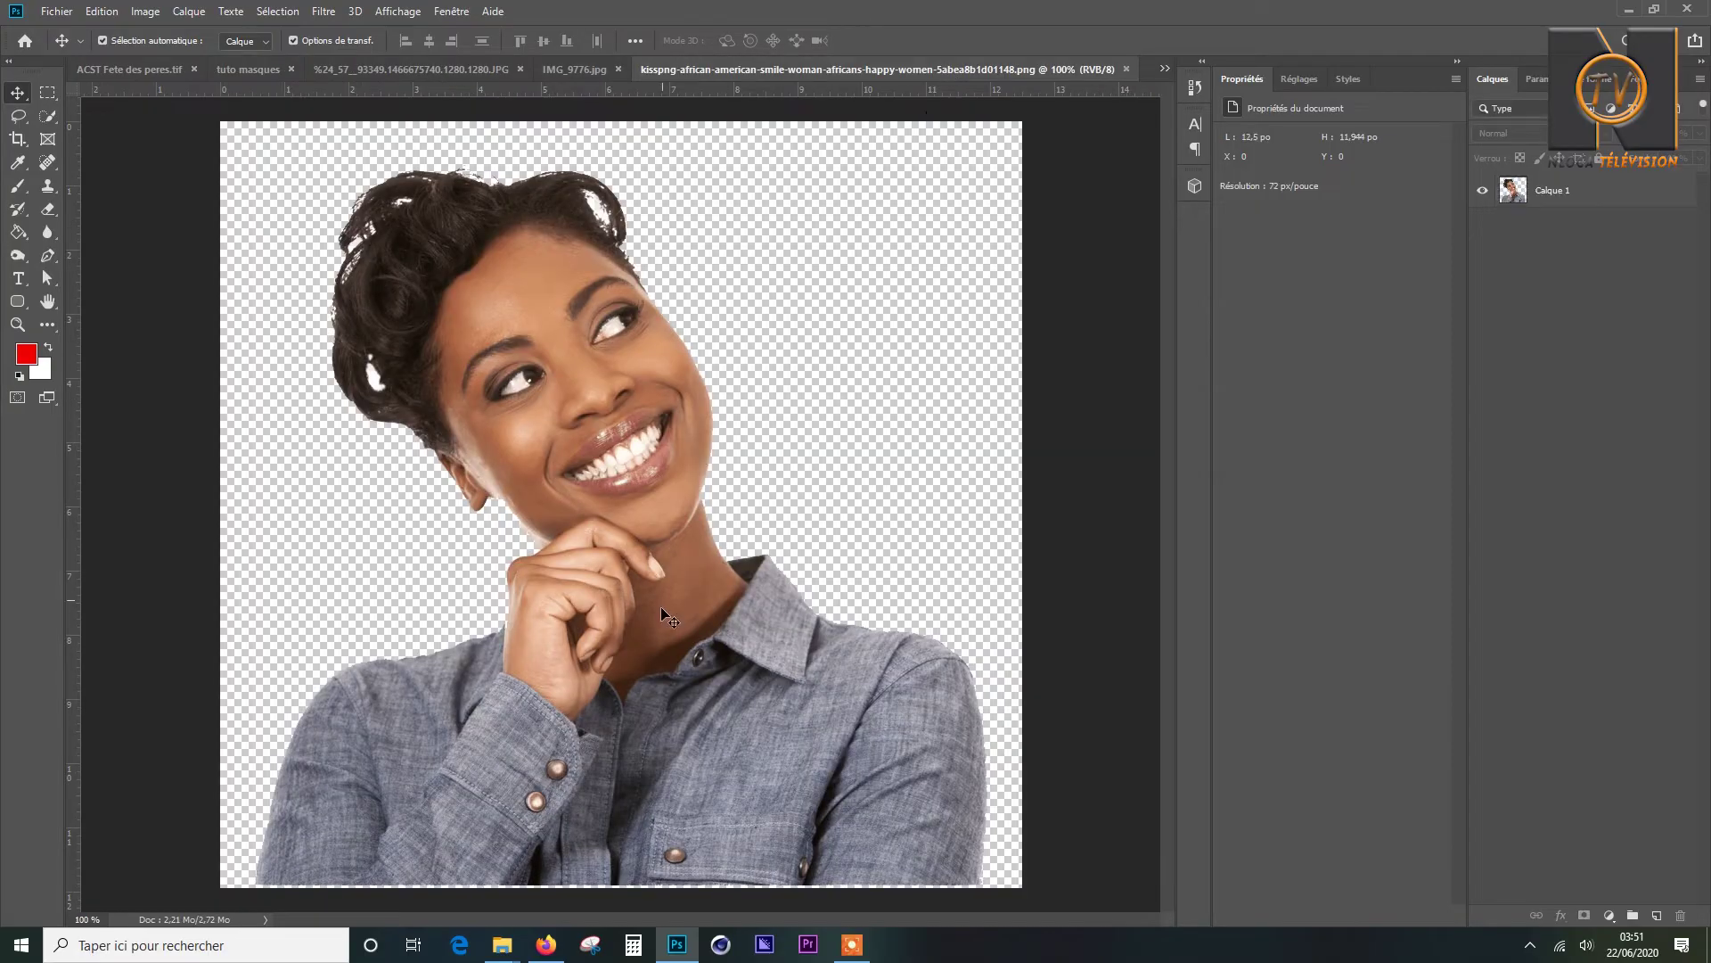
{"action": "left_click_drag", "start_coordinate": [629, 593], "coordinate": [283, 77]}
{"action": "left_click_drag", "start_coordinate": [272, 140], "coordinate": [661, 444]}
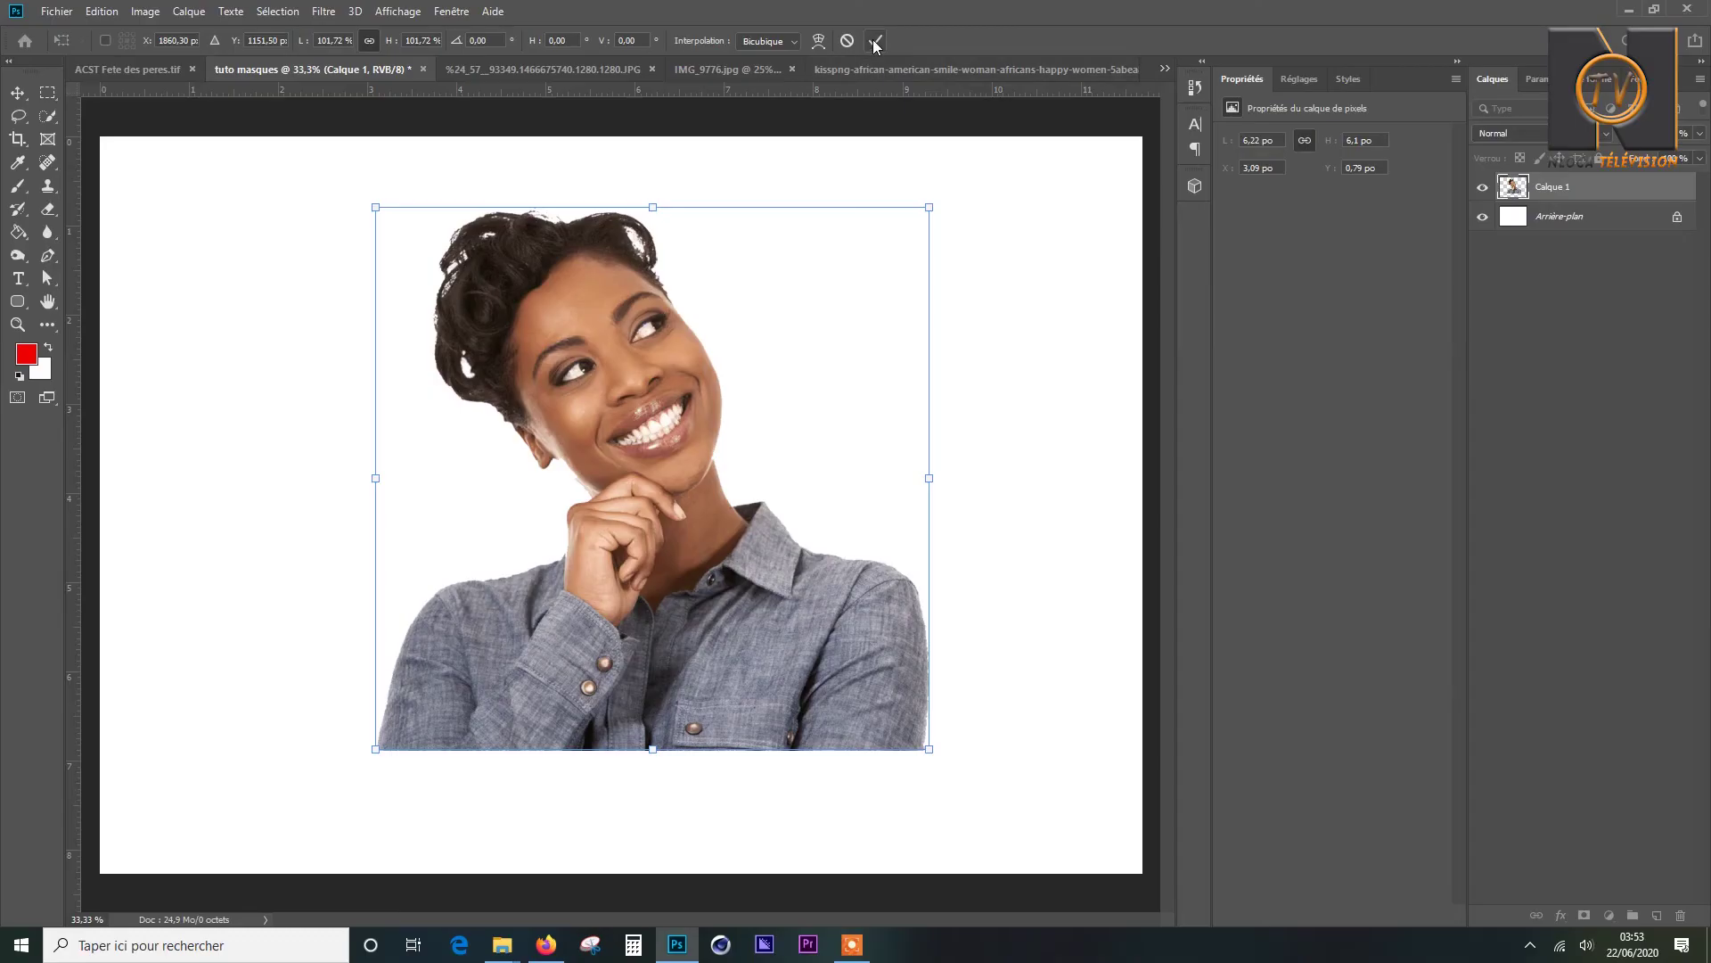
{"action": "left_click", "coordinate": [873, 41]}
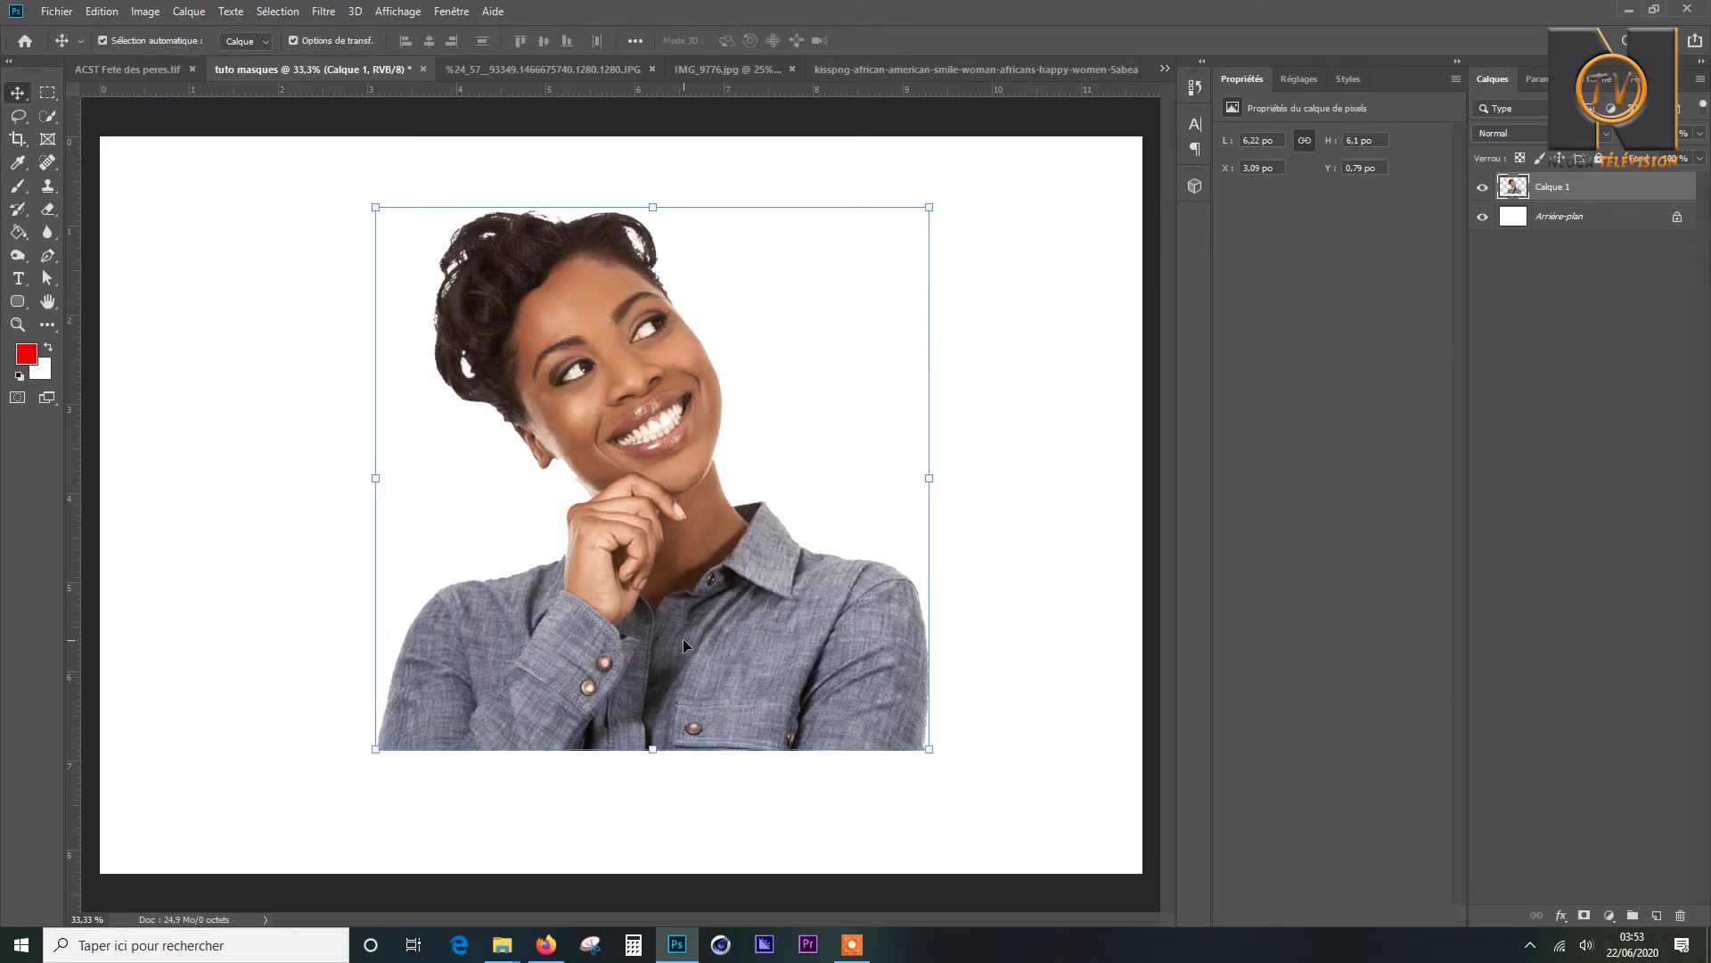
{"action": "left_click_drag", "start_coordinate": [687, 633], "coordinate": [686, 623]}
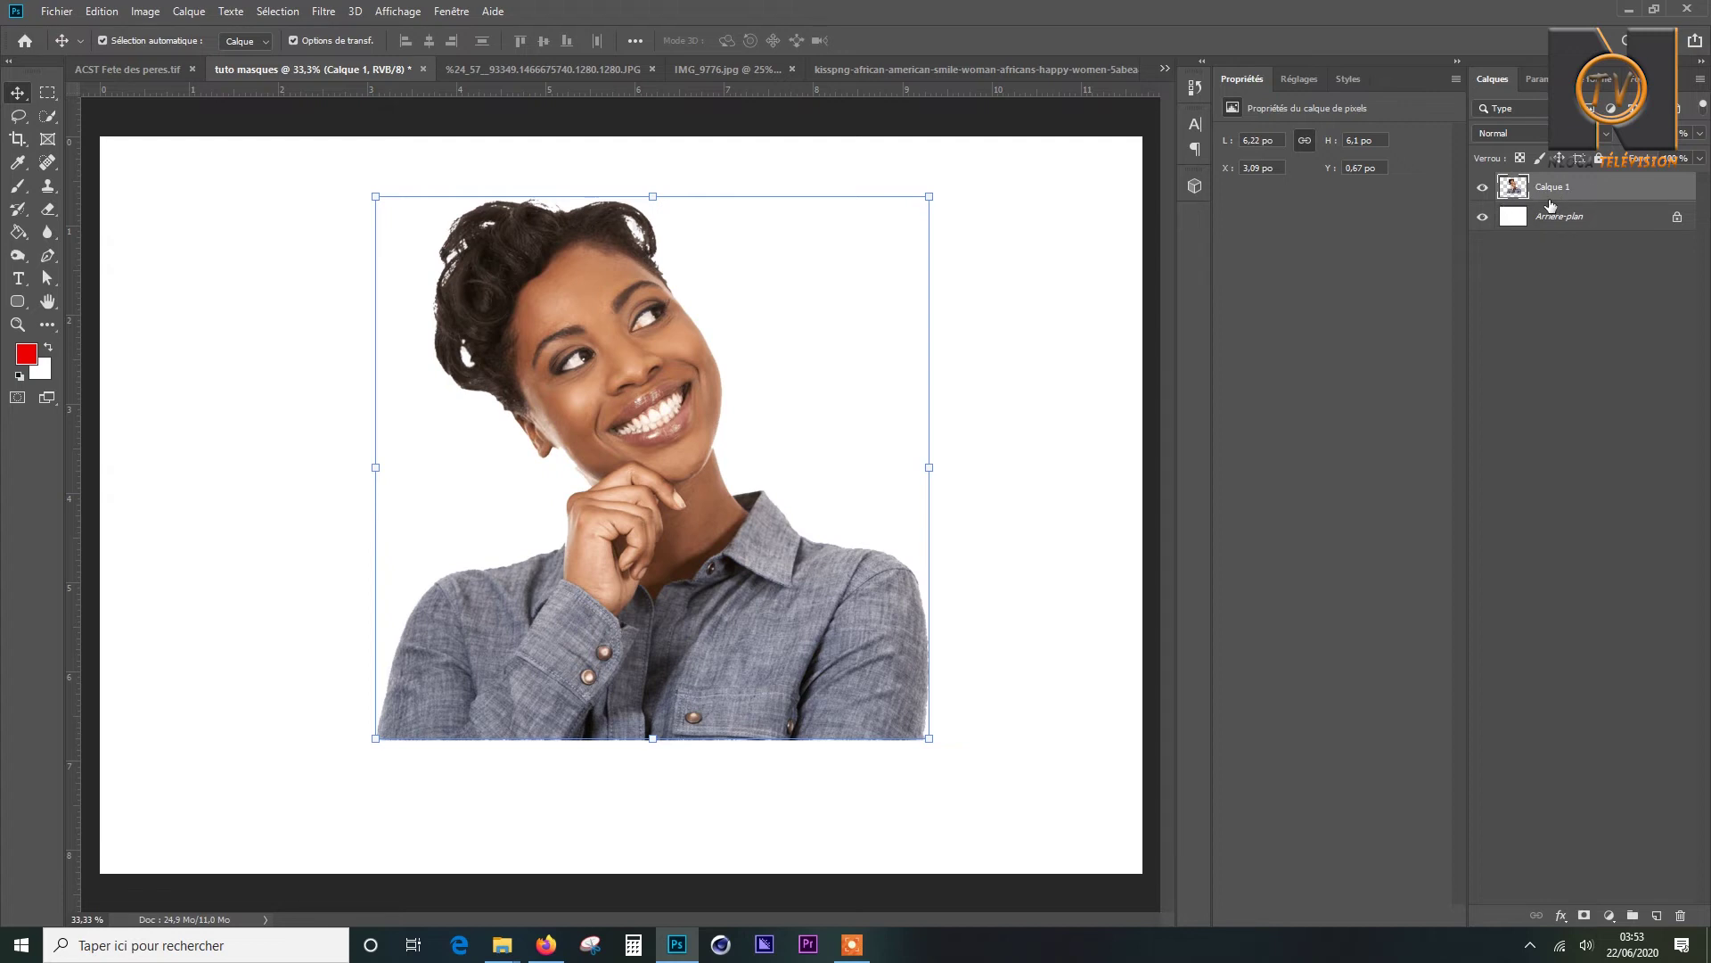
Add a layer mask to Calque 1 and alternate between targeting the mask and the layer's image.
{"action": "left_click", "coordinate": [1586, 916]}
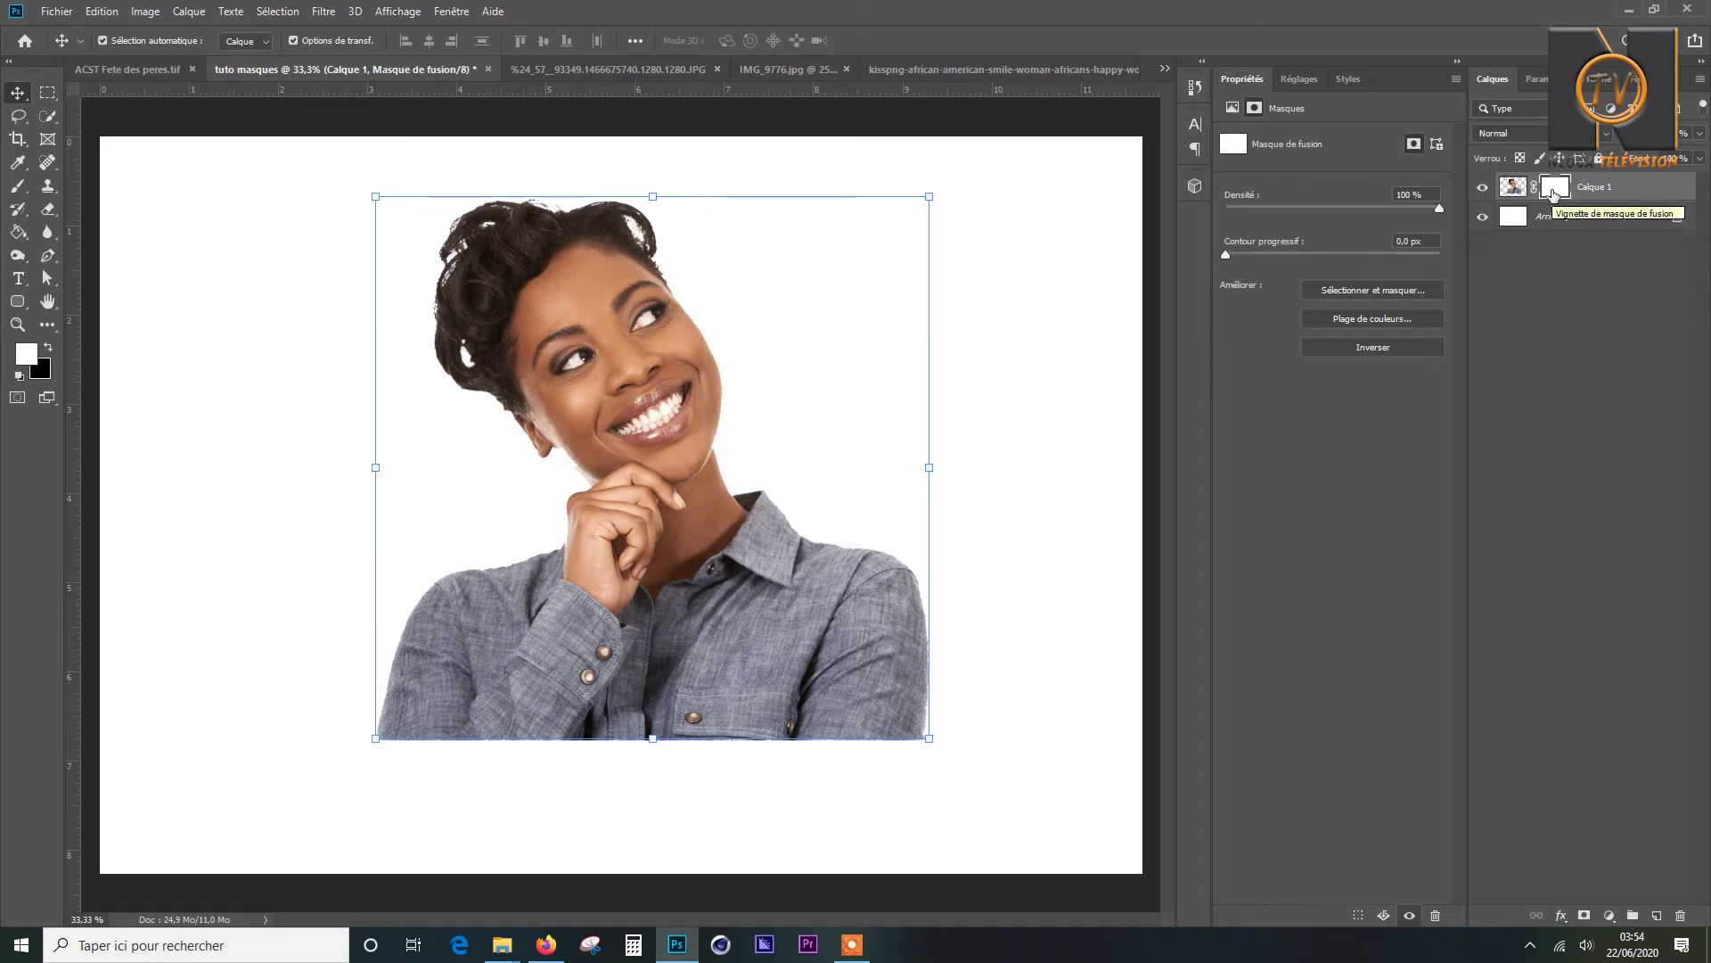
{"action": "left_click", "coordinate": [1535, 317]}
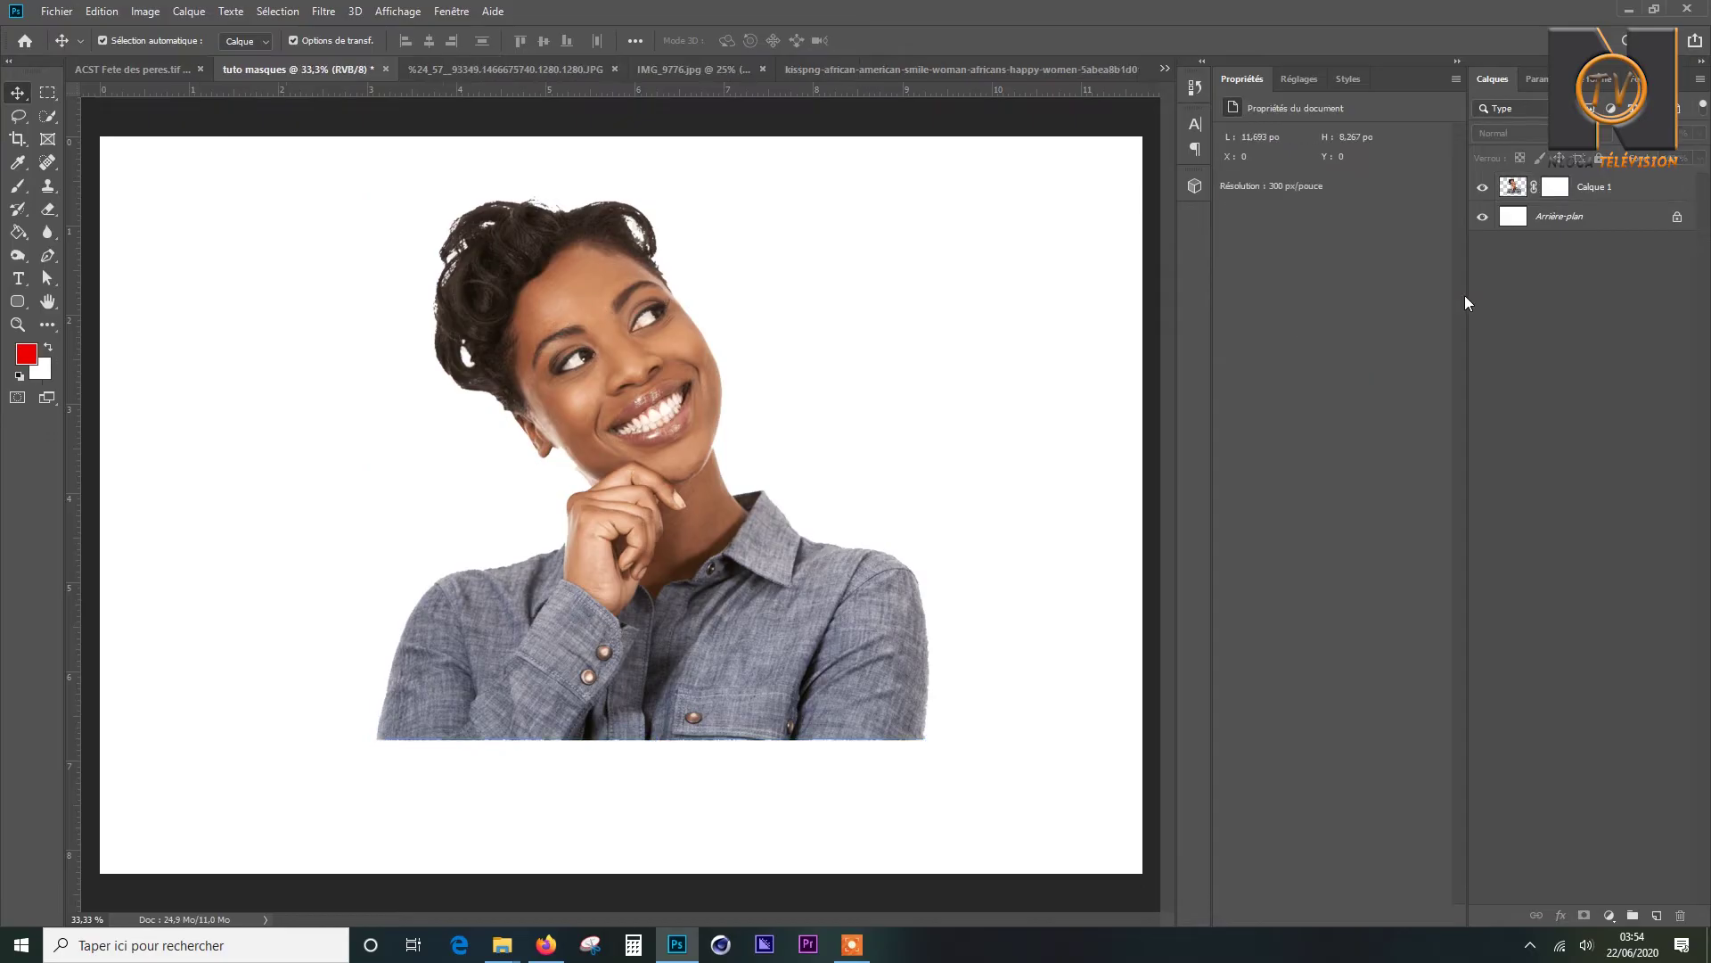
{"action": "left_click", "coordinate": [1554, 196]}
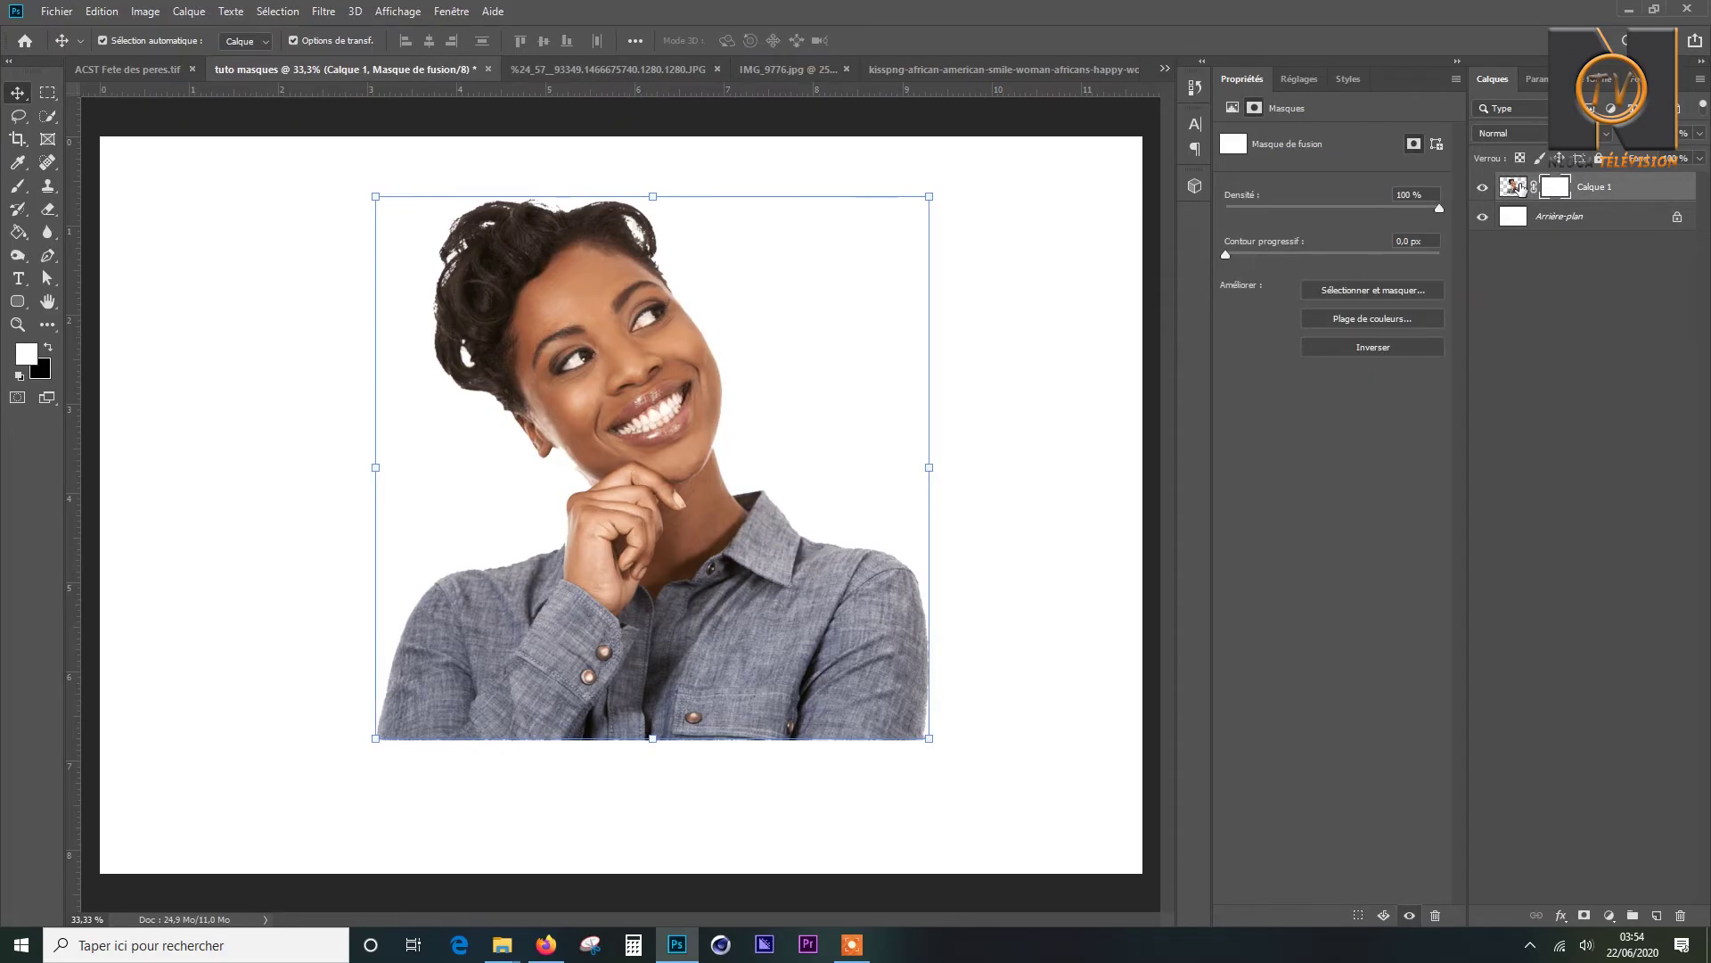
{"action": "left_click", "coordinate": [1533, 319]}
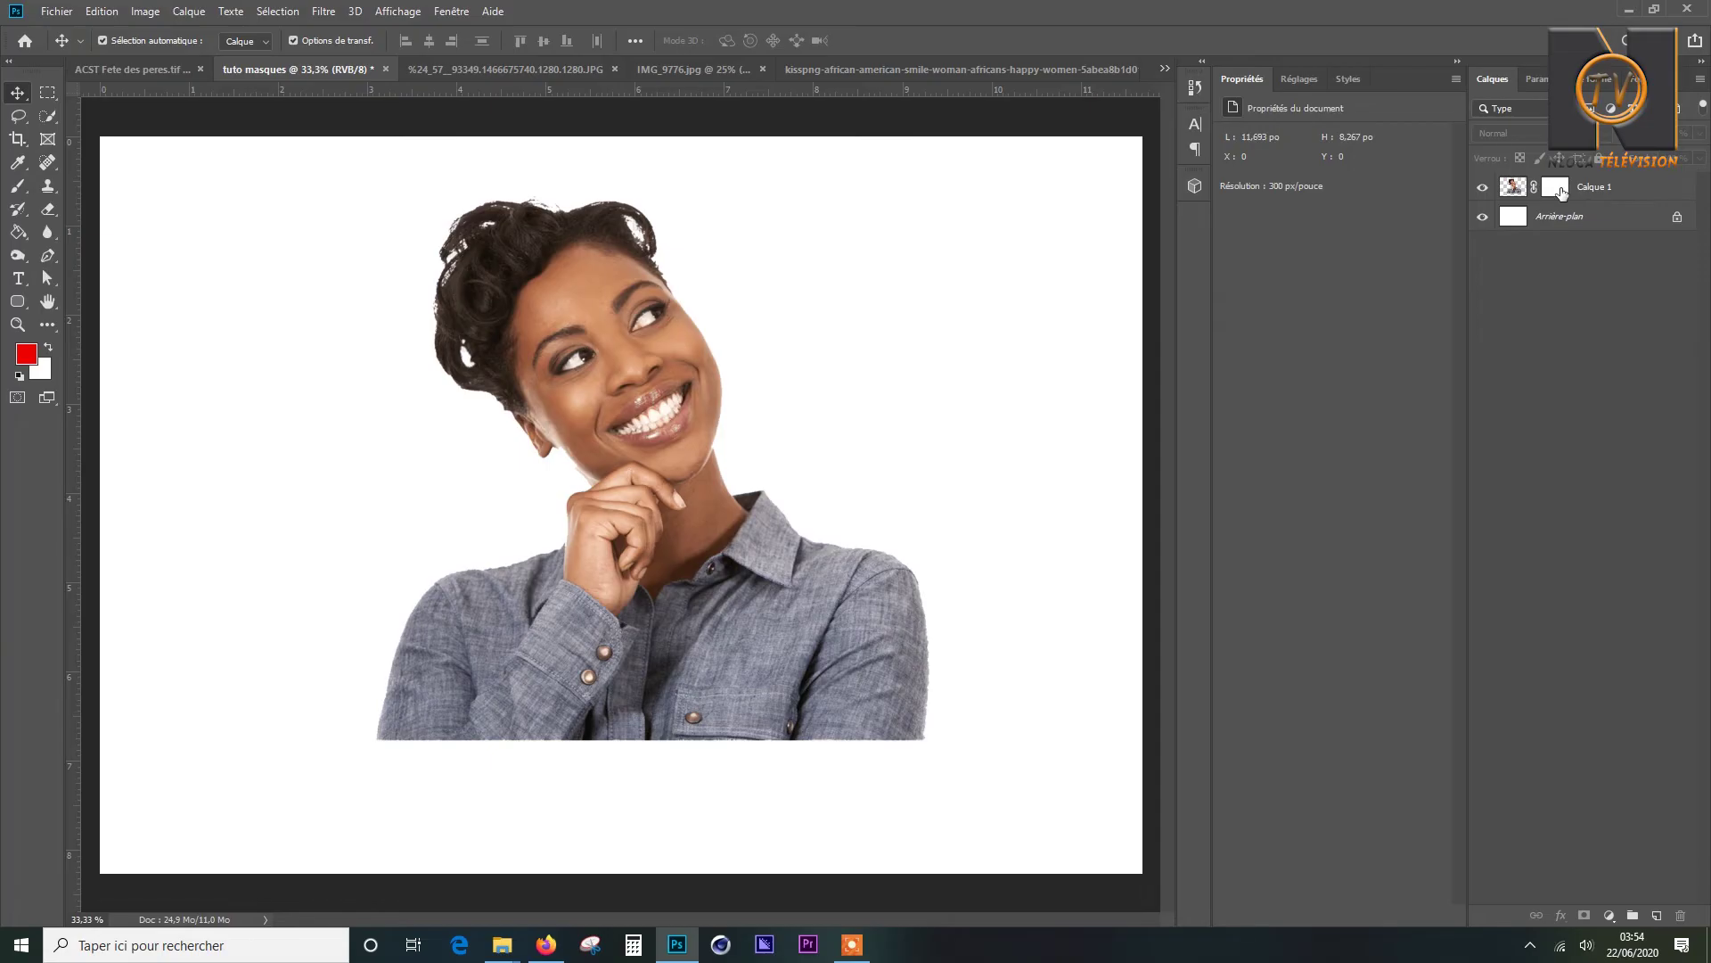
{"action": "left_click", "coordinate": [1557, 189]}
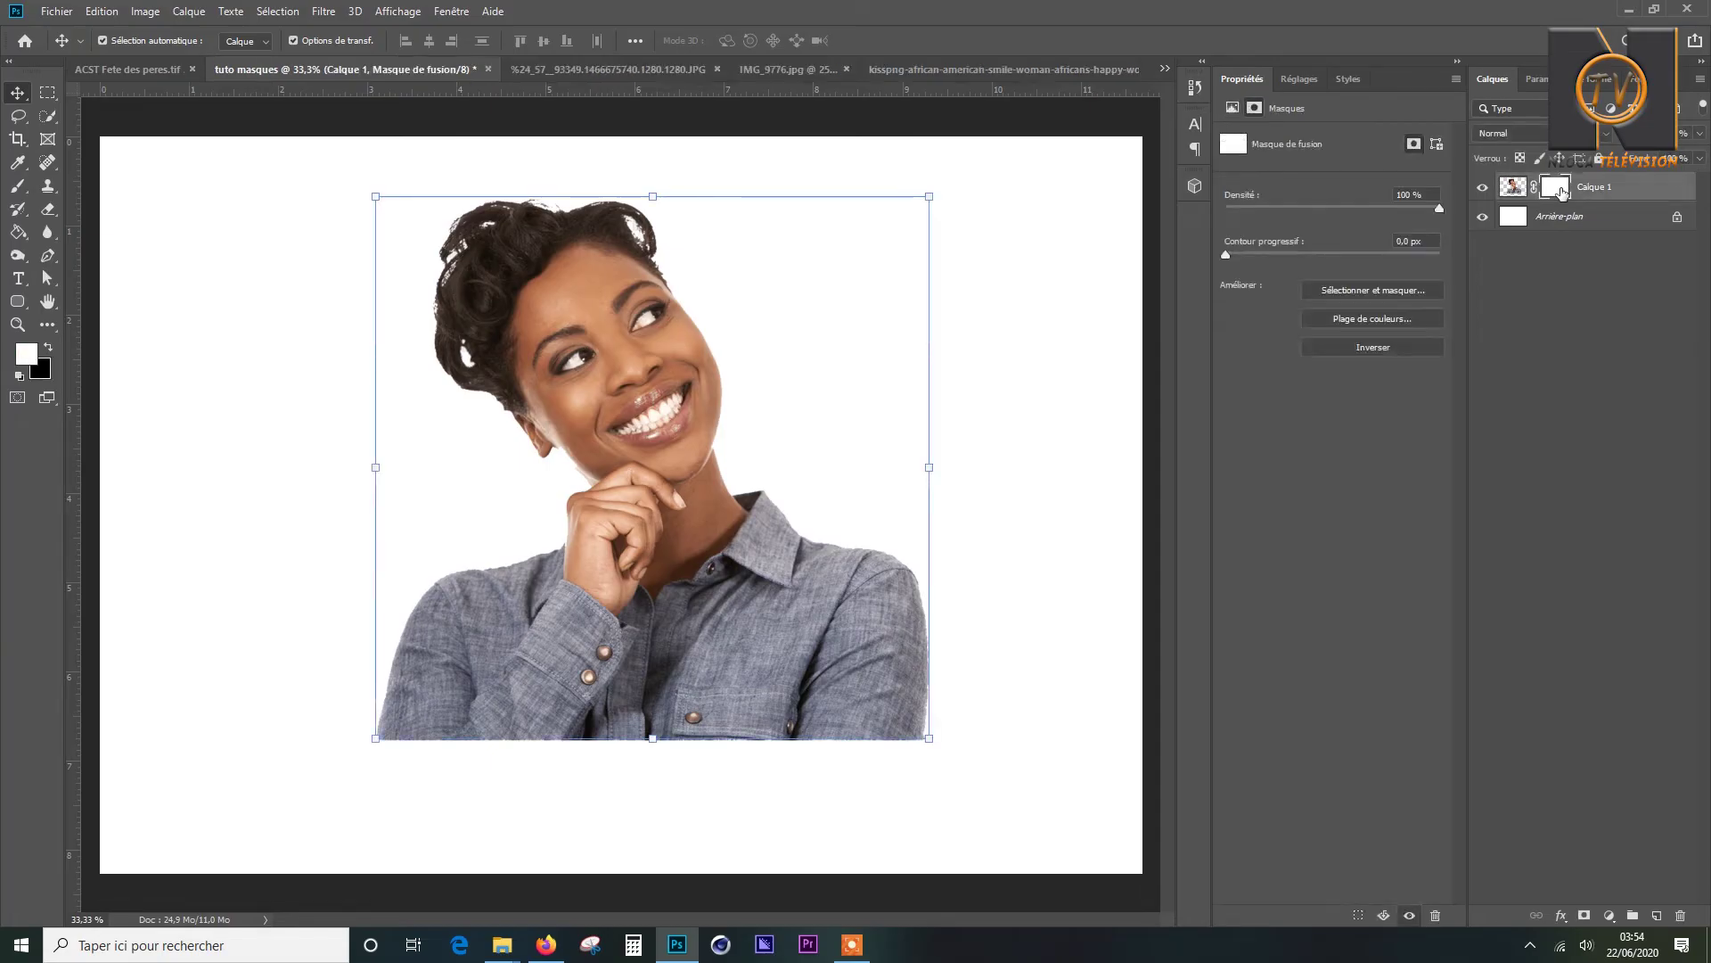
{"action": "left_click", "coordinate": [1522, 188]}
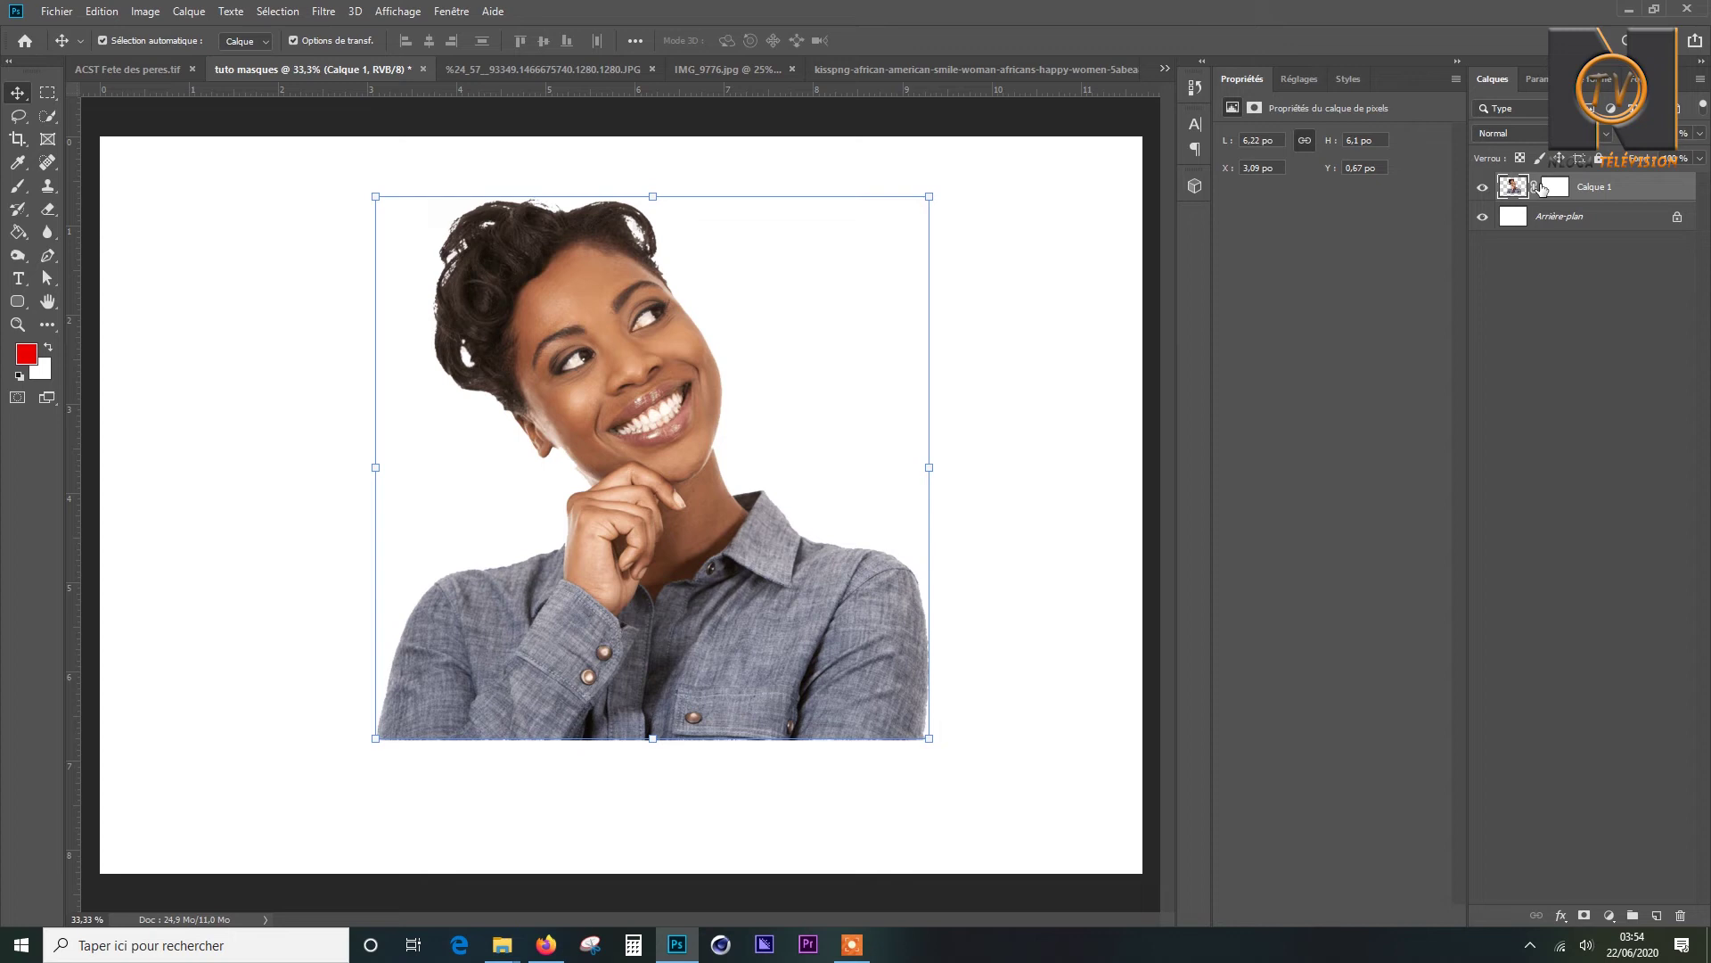
Target the mask of Calque 1 with the Brush tool active and black as the foreground colour.
{"action": "left_click", "coordinate": [1556, 188]}
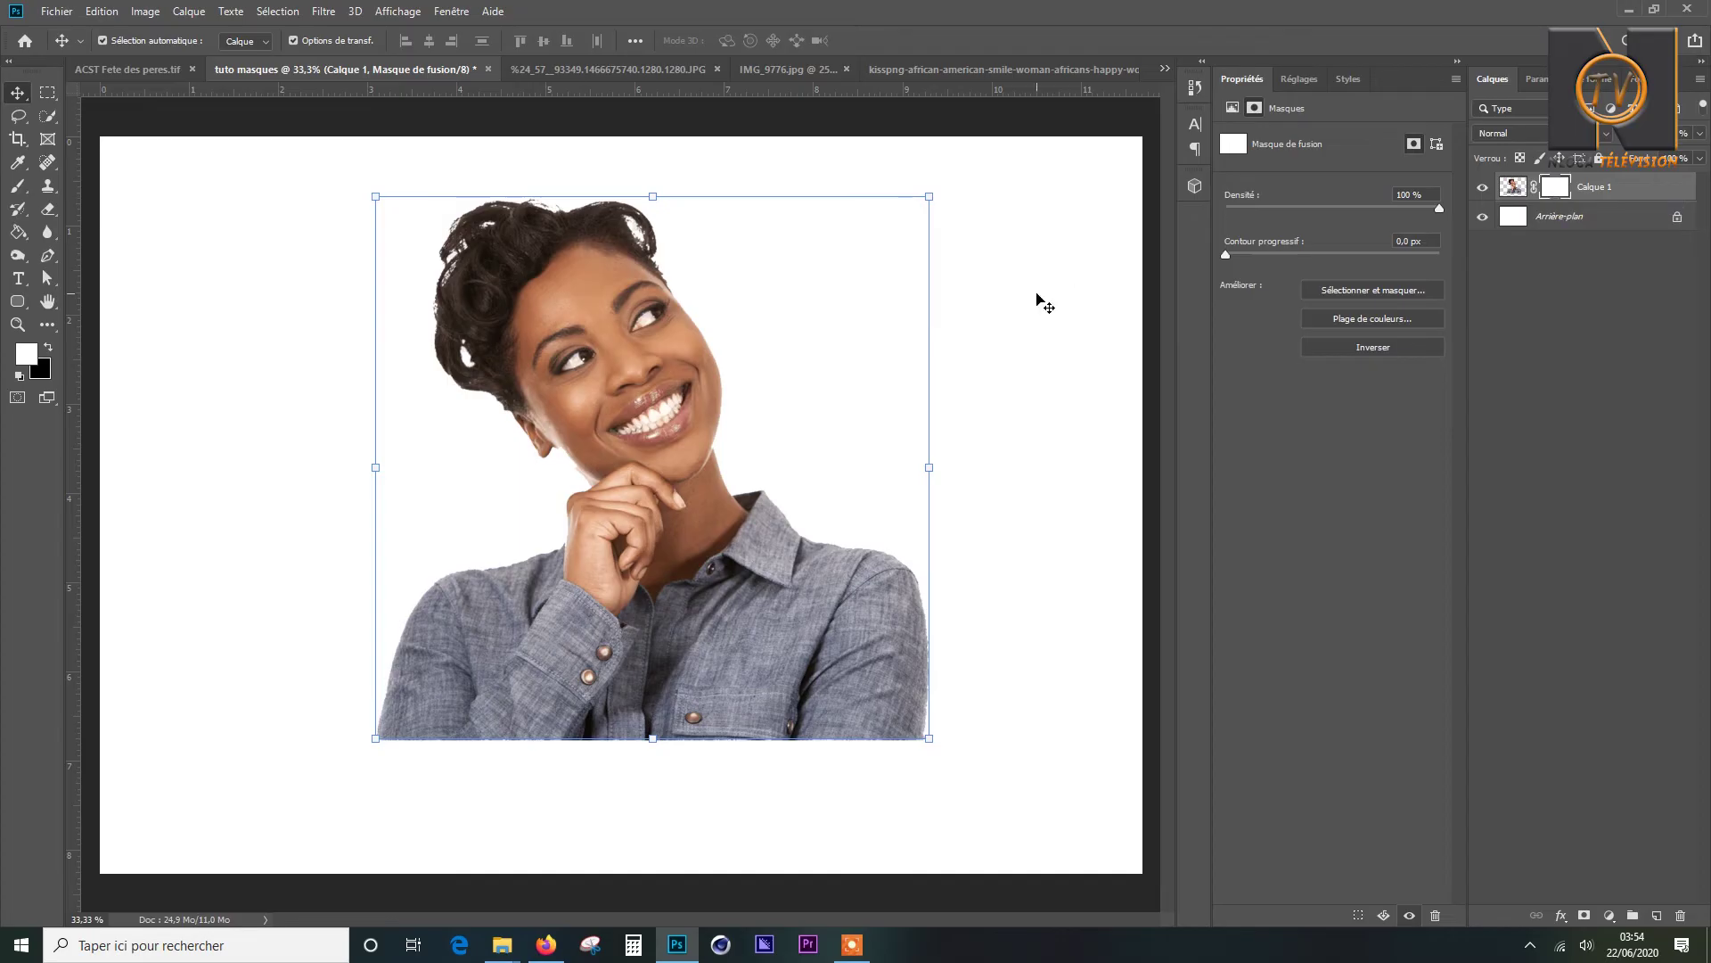
{"action": "left_click", "coordinate": [16, 190]}
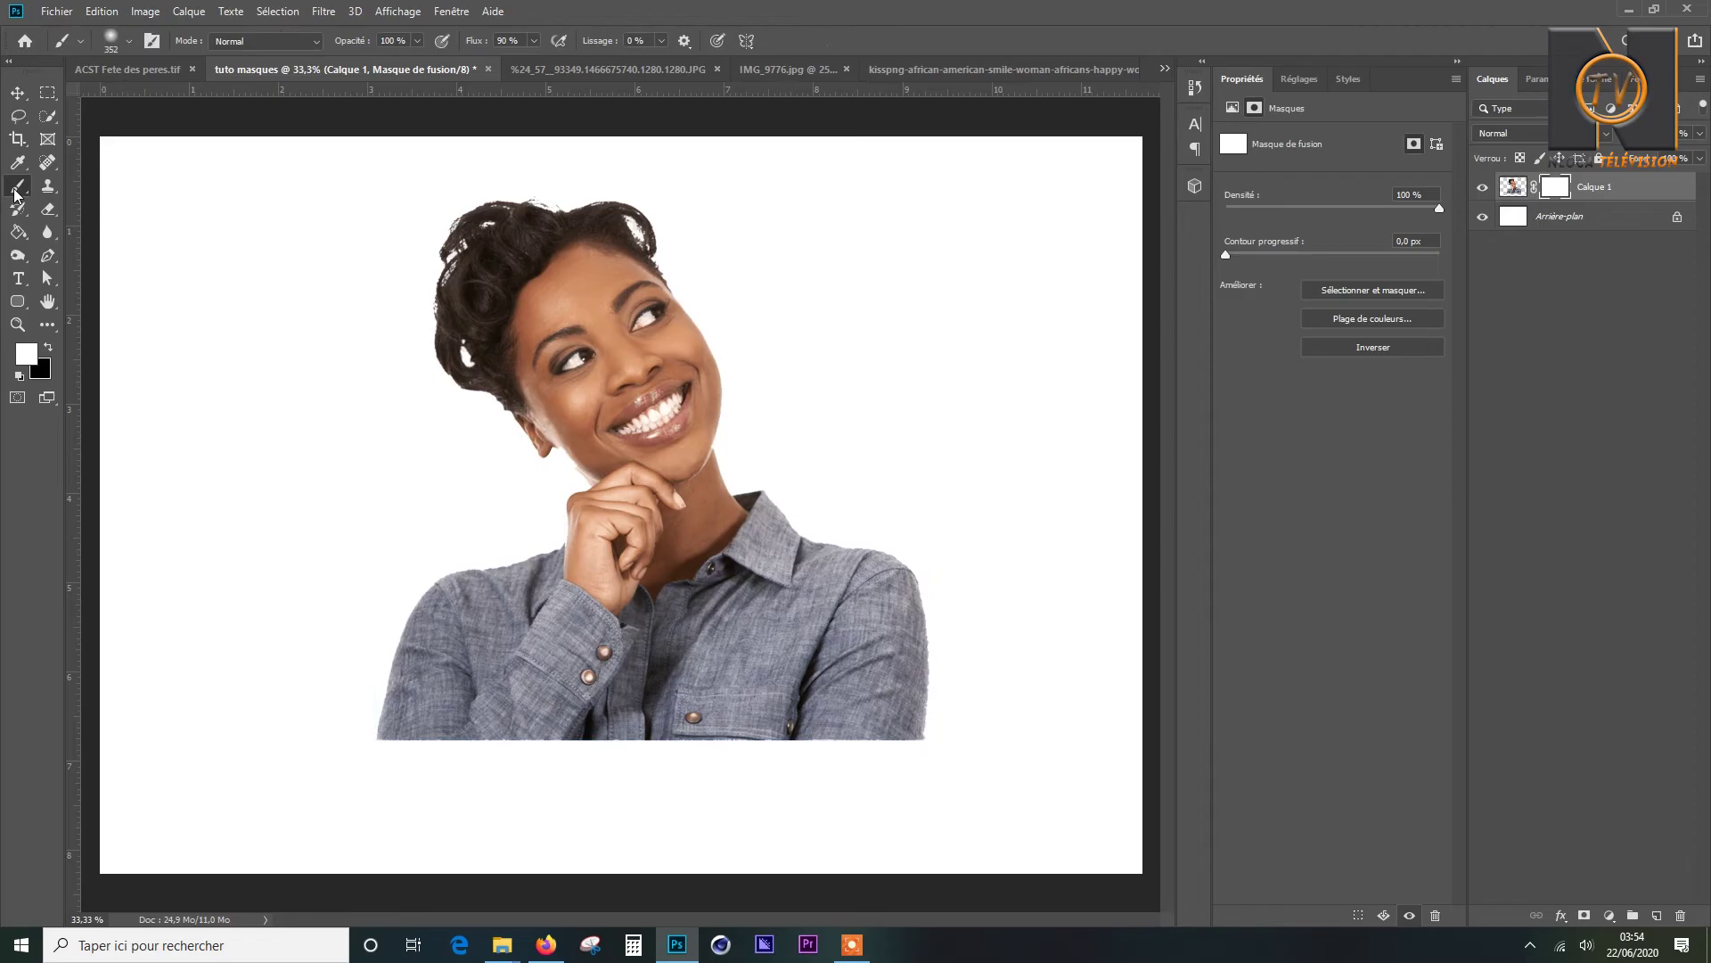
{"action": "left_click", "coordinate": [49, 352]}
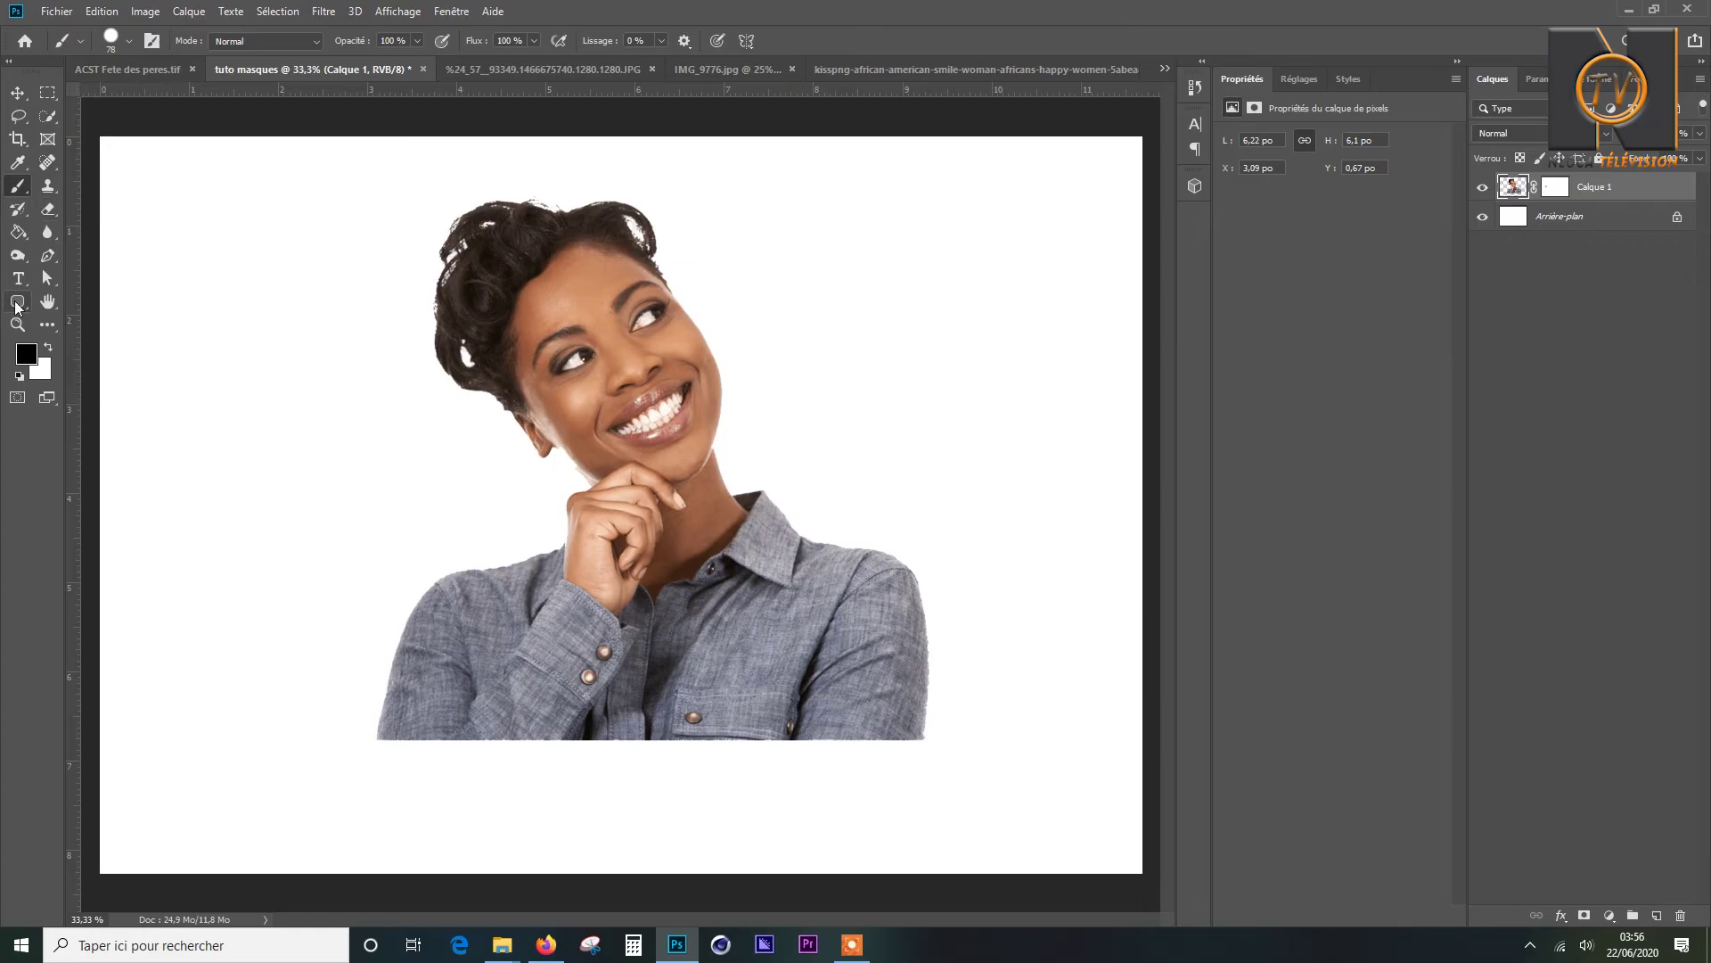
Set one of the two working colours to red and the foreground colour to a saturated blue.
{"action": "left_click", "coordinate": [26, 353]}
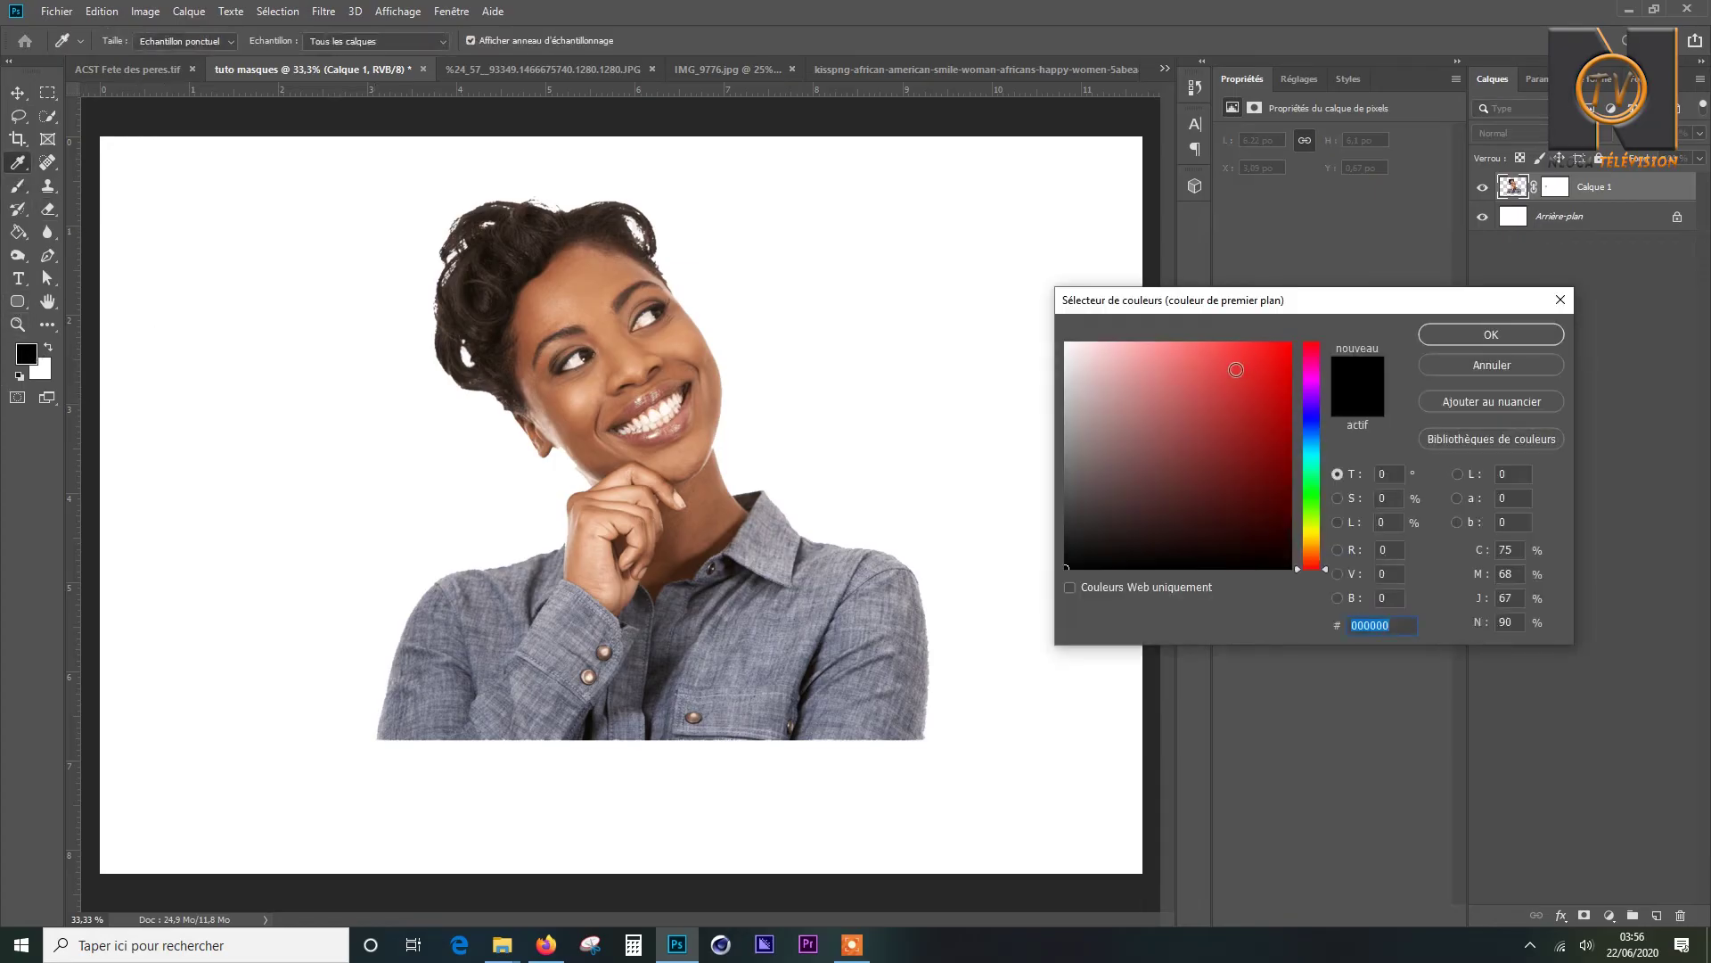
{"action": "left_click_drag", "start_coordinate": [1236, 369], "coordinate": [1393, 301]}
{"action": "left_click", "coordinate": [1463, 343]}
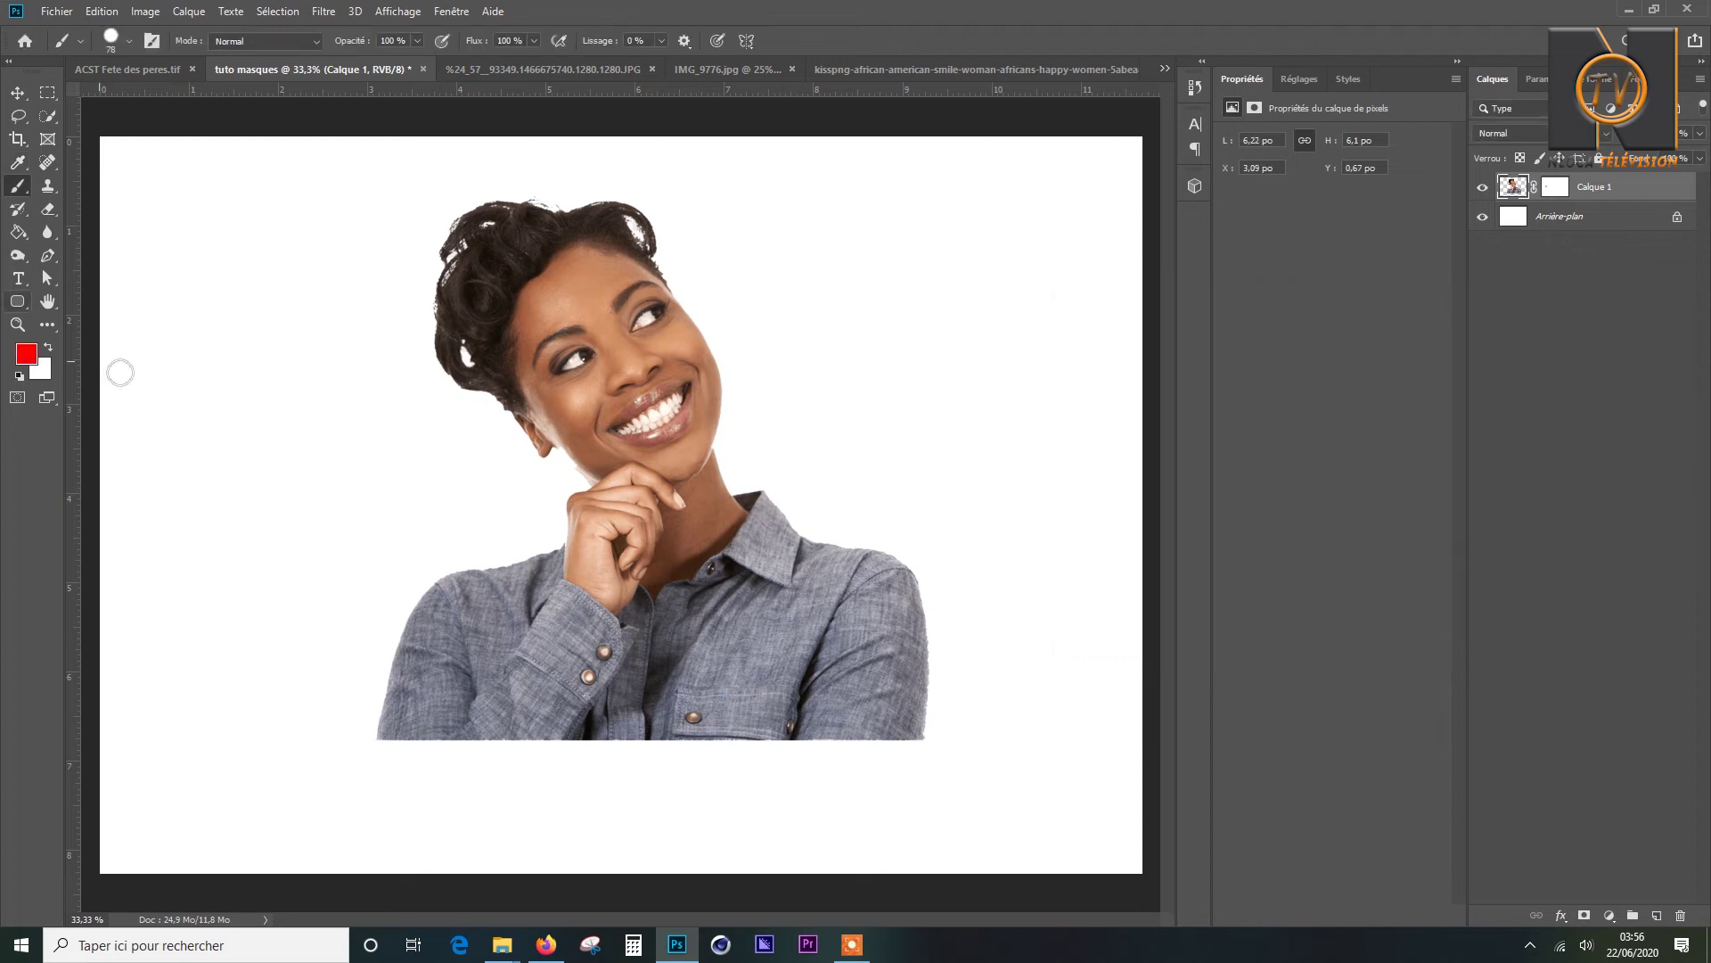
{"action": "left_click", "coordinate": [48, 348]}
{"action": "left_click", "coordinate": [26, 353]}
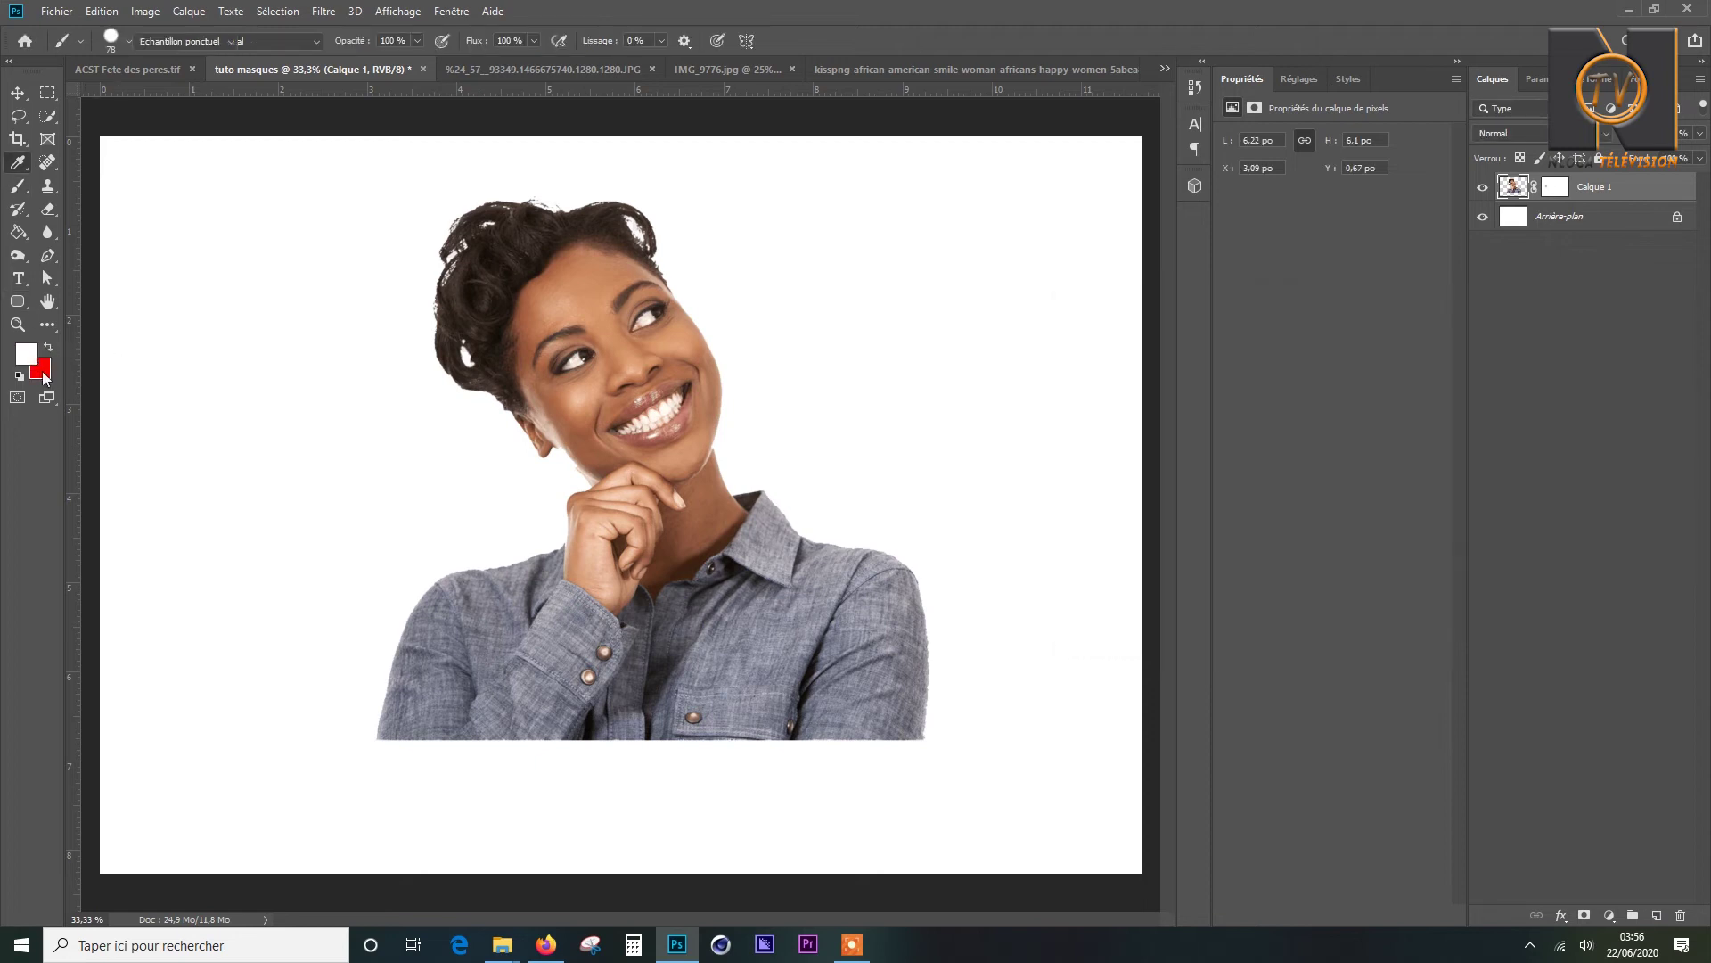
{"action": "left_click", "coordinate": [1310, 421]}
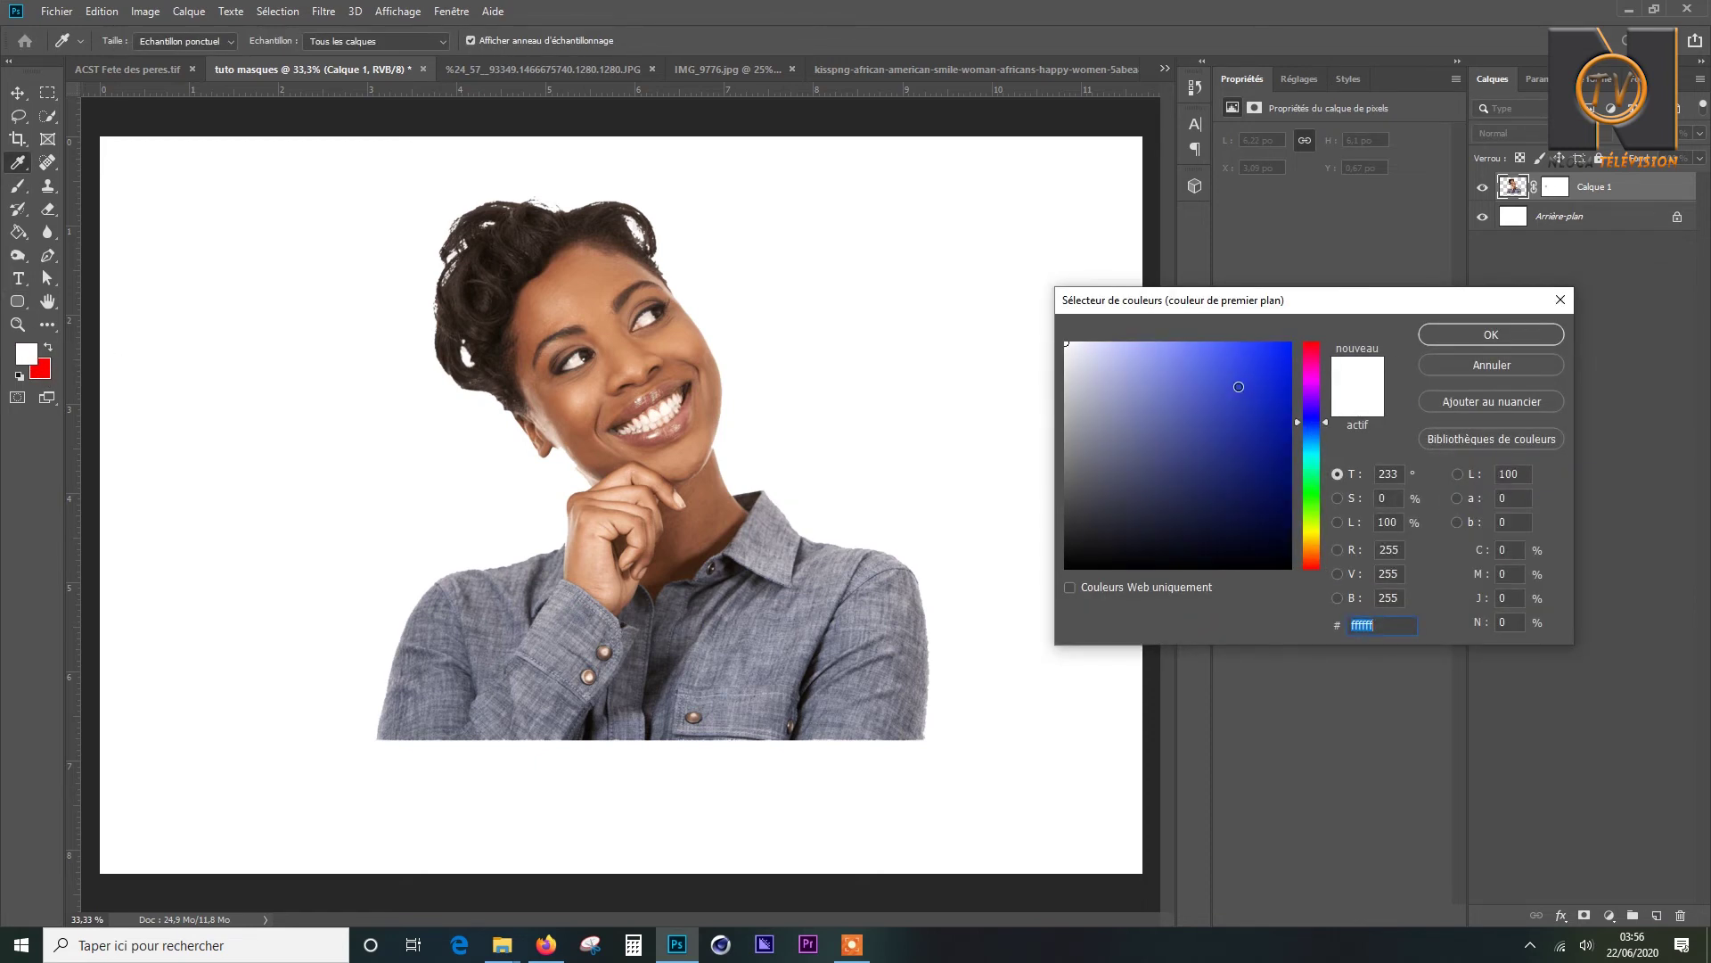
{"action": "left_click_drag", "start_coordinate": [1239, 386], "coordinate": [1294, 338]}
{"action": "key", "text": "Return"}
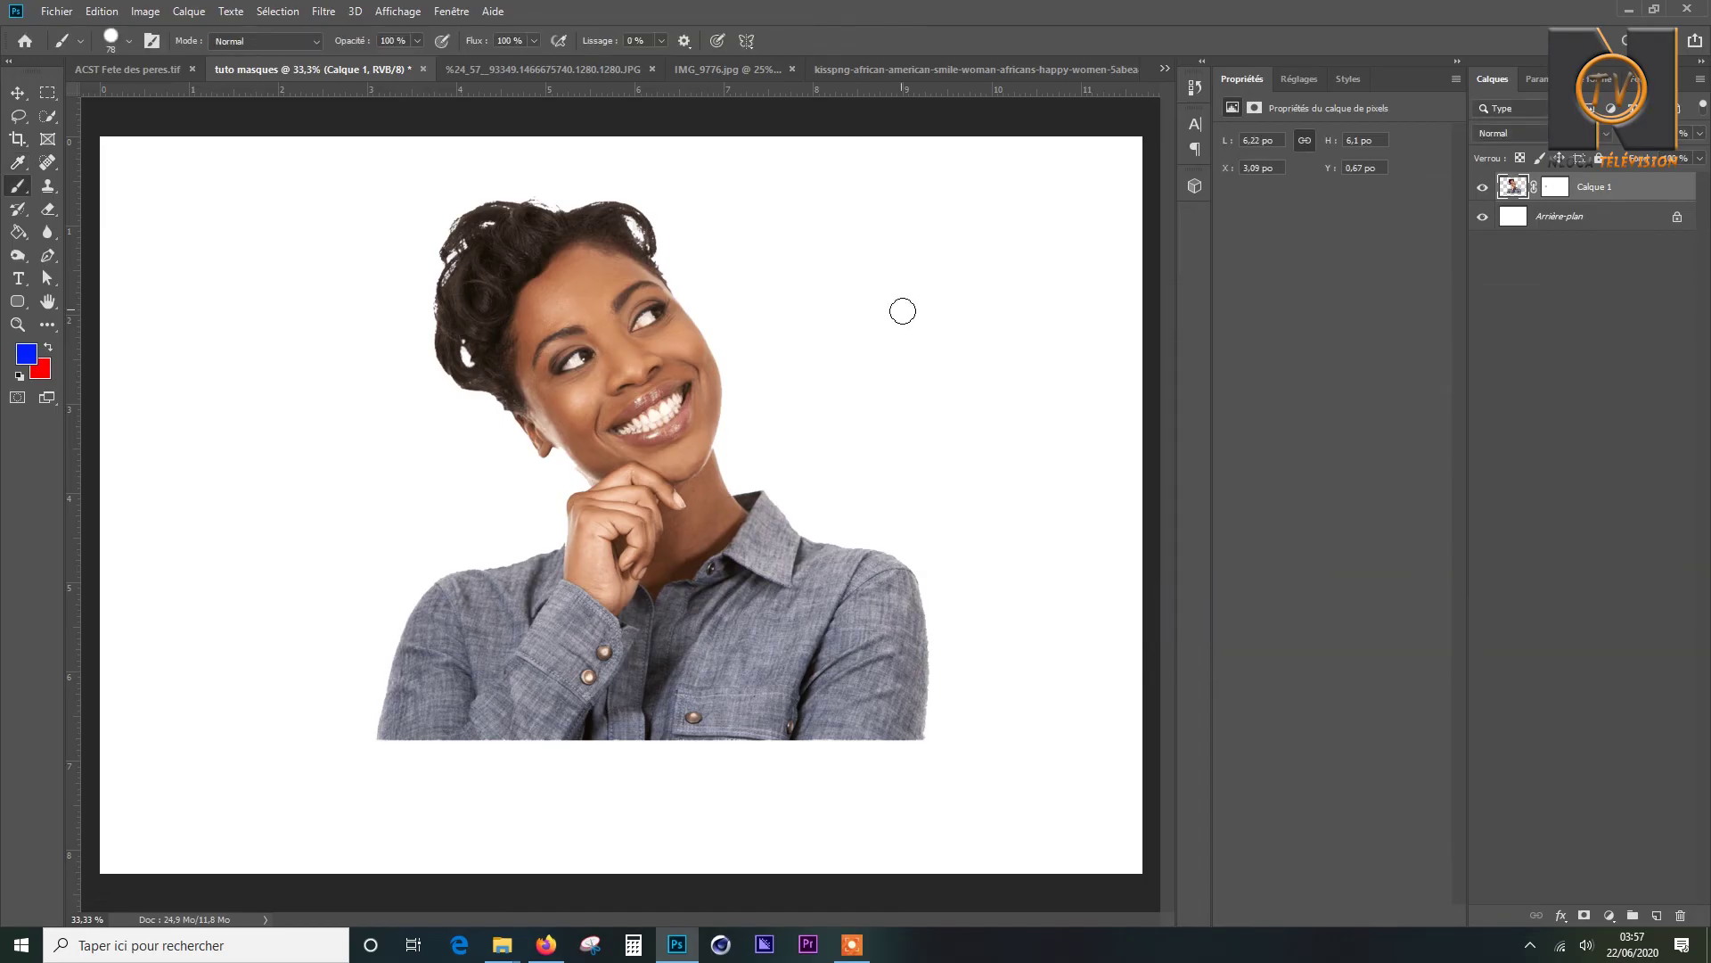
Reset the foreground and background colours to the default black and white, and swap them back and forth several times.
{"action": "key", "text": "d"}
{"action": "left_click", "coordinate": [50, 353]}
{"action": "left_click", "coordinate": [50, 352]}
{"action": "left_click", "coordinate": [50, 352]}
{"action": "key", "text": "x"}
{"action": "key", "text": "x"}
{"action": "key", "text": "x"}
{"action": "key", "text": "x"}
{"action": "key", "text": "x"}
{"action": "key", "text": "x"}
{"action": "key", "text": "x"}
Paint loose black strokes on the Calque 1 mask to hide parts of the woman's face, hand and shirt.
{"action": "left_click", "coordinate": [1559, 191]}
{"action": "key", "text": "x"}
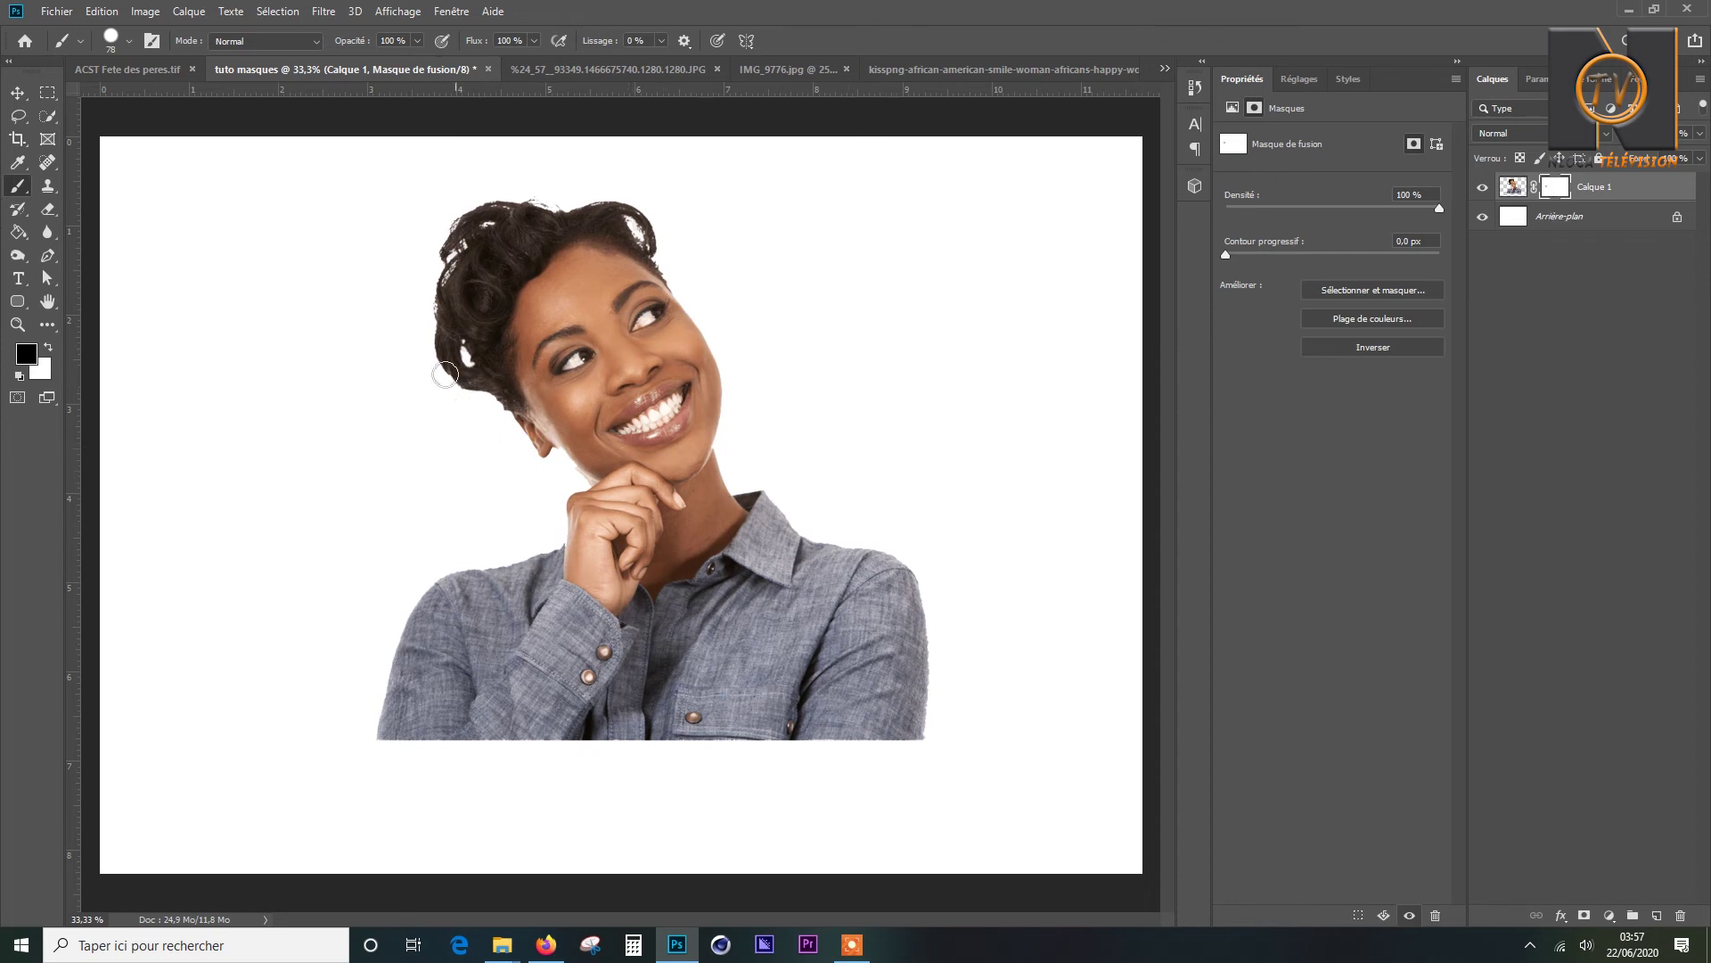
{"action": "mouse_move", "coordinate": [435, 374]}
{"action": "left_mouse_down"}
{"action": "mouse_move", "coordinate": [569, 338]}
{"action": "mouse_move", "coordinate": [542, 377]}
{"action": "mouse_move", "coordinate": [584, 386]}
{"action": "mouse_move", "coordinate": [728, 297]}
{"action": "mouse_move", "coordinate": [624, 432]}
{"action": "left_mouse_up"}
{"action": "mouse_move", "coordinate": [581, 535]}
{"action": "left_mouse_down"}
{"action": "mouse_move", "coordinate": [681, 431]}
{"action": "mouse_move", "coordinate": [642, 663]}
{"action": "mouse_move", "coordinate": [721, 516]}
{"action": "mouse_move", "coordinate": [741, 592]}
{"action": "mouse_move", "coordinate": [724, 627]}
{"action": "mouse_move", "coordinate": [594, 638]}
{"action": "mouse_move", "coordinate": [610, 717]}
{"action": "mouse_move", "coordinate": [699, 584]}
{"action": "mouse_move", "coordinate": [605, 570]}
{"action": "mouse_move", "coordinate": [505, 668]}
{"action": "mouse_move", "coordinate": [313, 762]}
{"action": "mouse_move", "coordinate": [561, 650]}
{"action": "left_mouse_up"}
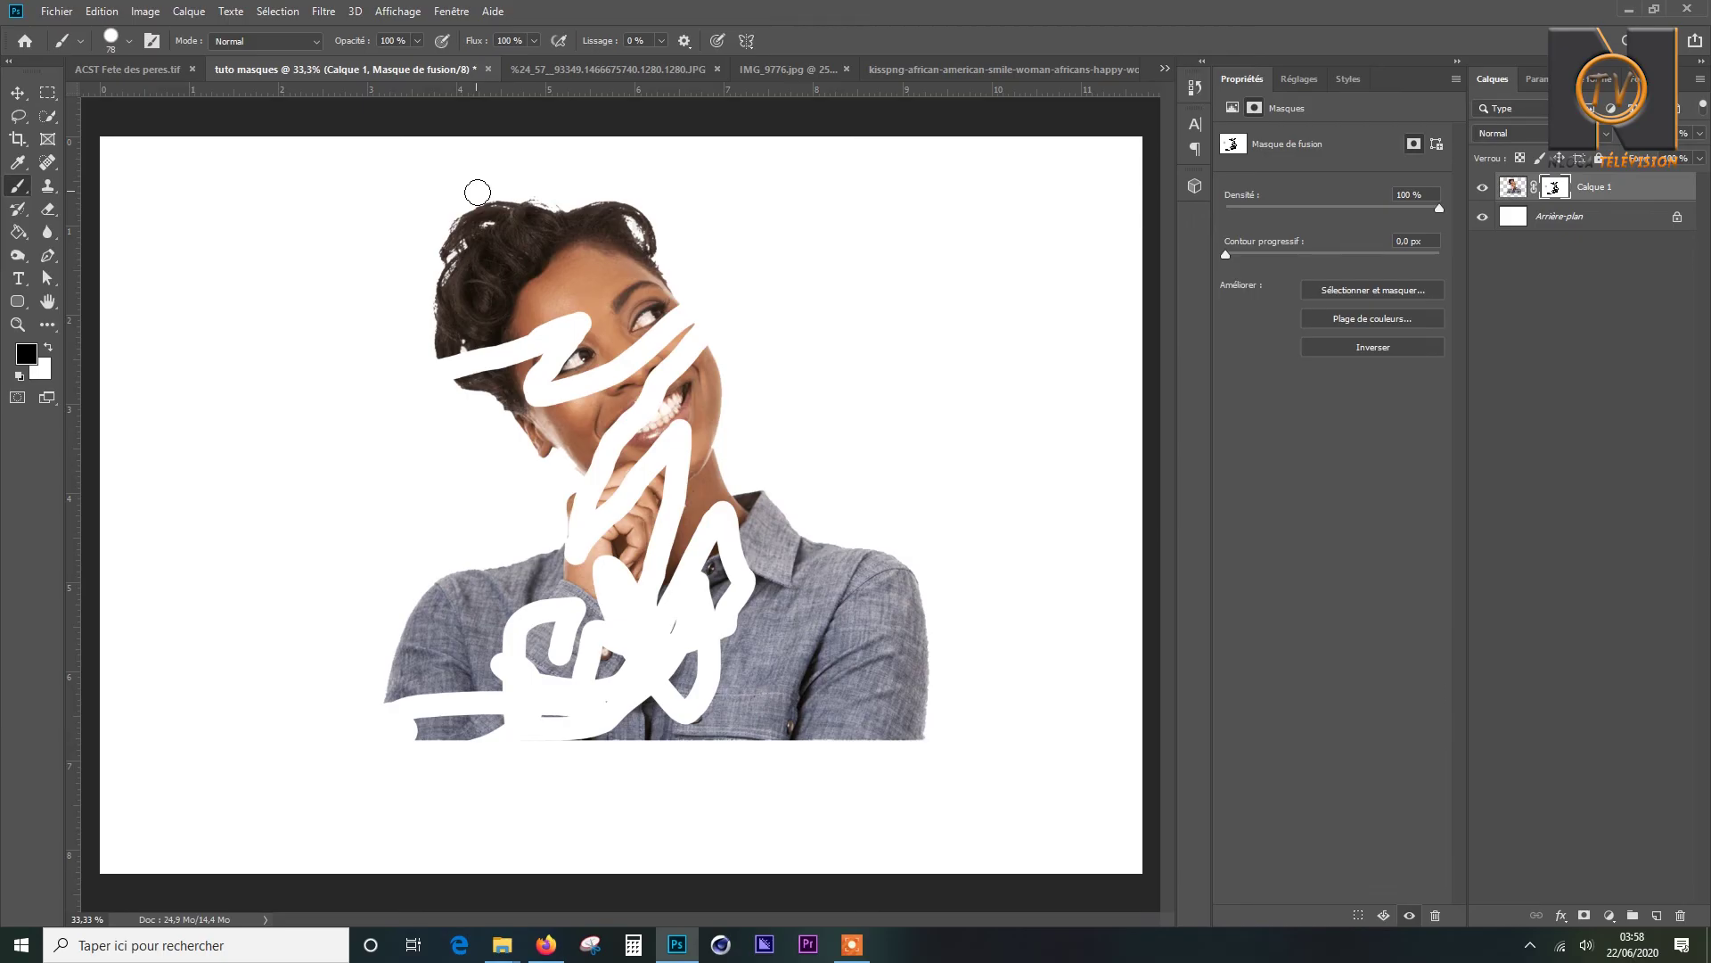
Paint white over the masked strokes with a 309 px brush to bring the whole portrait back.
{"action": "left_click", "coordinate": [48, 349]}
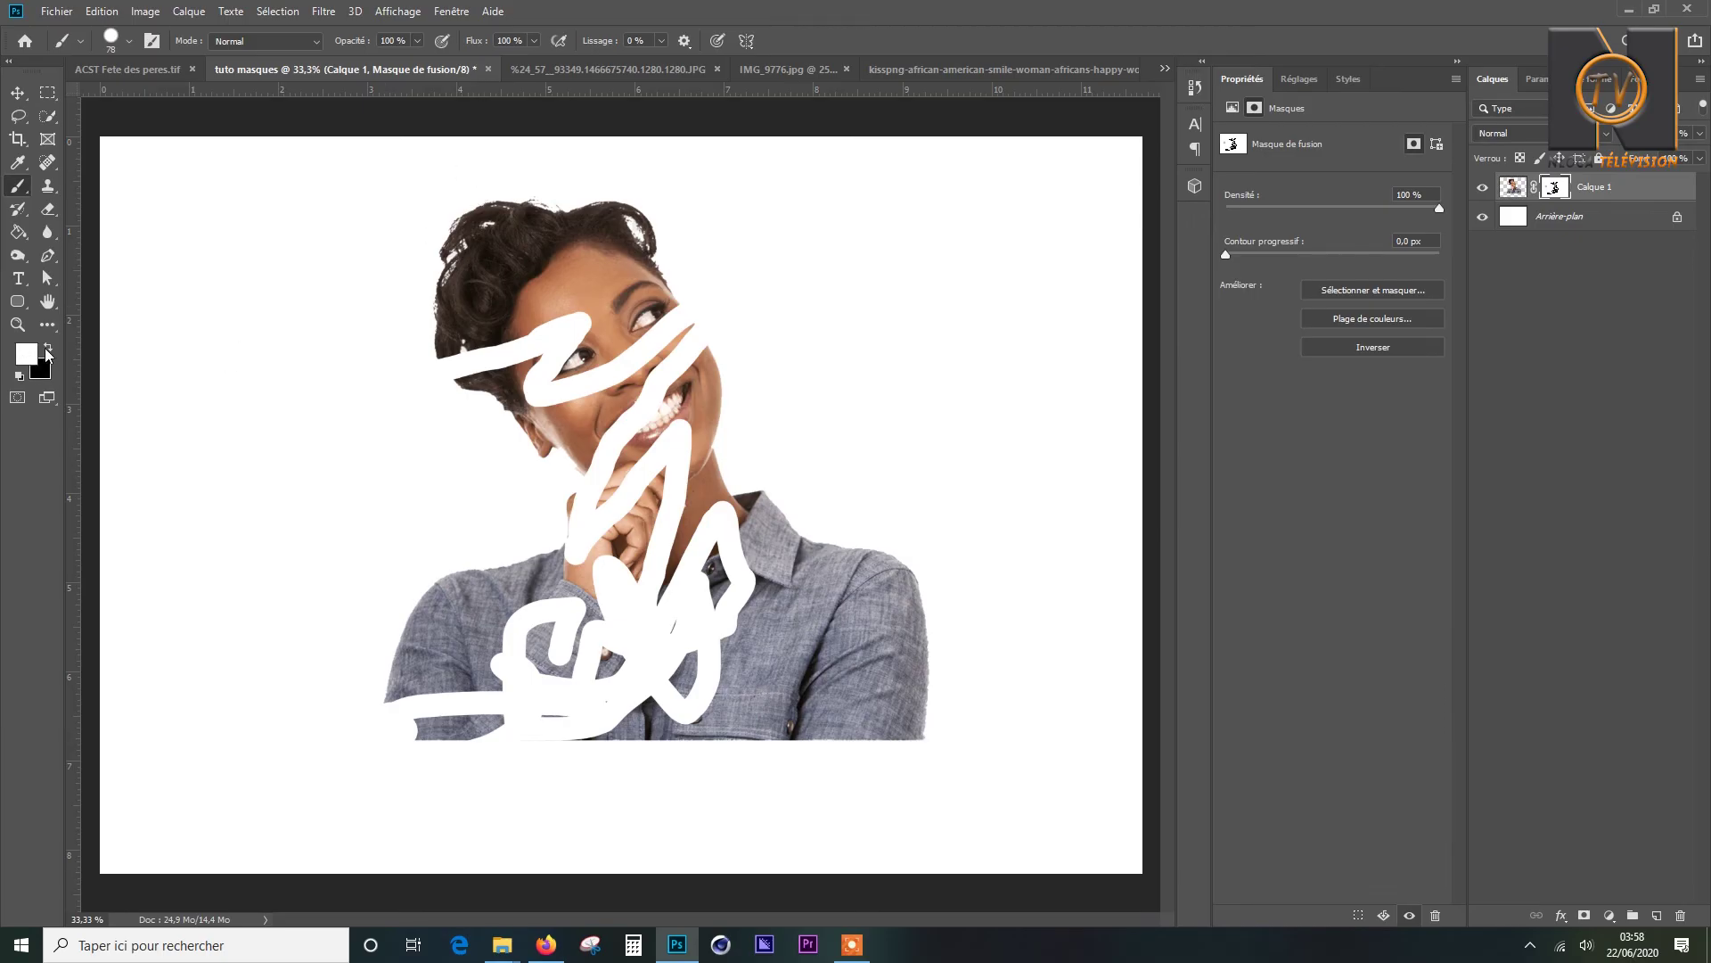
{"action": "right_click", "coordinate": [447, 719]}
{"action": "left_click_drag", "start_coordinate": [520, 678], "coordinate": [641, 678]}
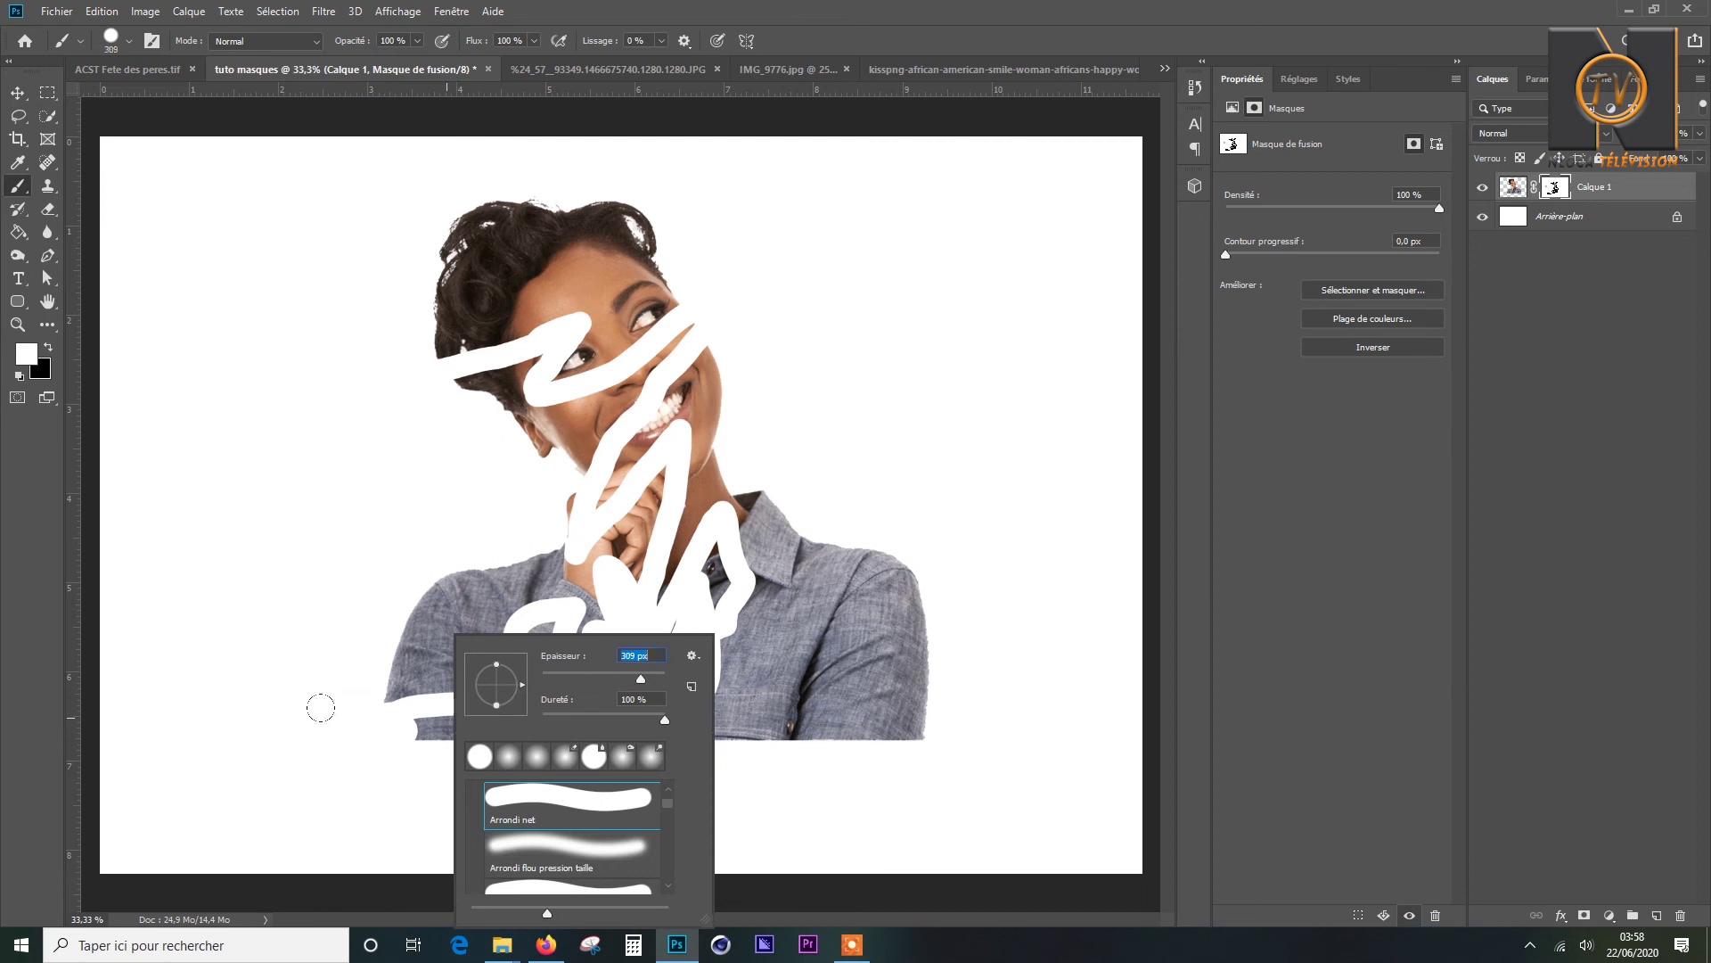
{"action": "mouse_move", "coordinate": [321, 708]}
{"action": "left_mouse_down"}
{"action": "mouse_move", "coordinate": [581, 622]}
{"action": "mouse_move", "coordinate": [460, 680]}
{"action": "left_mouse_up"}
{"action": "mouse_move", "coordinate": [520, 729]}
{"action": "left_mouse_down"}
{"action": "mouse_move", "coordinate": [659, 689]}
{"action": "mouse_move", "coordinate": [628, 678]}
{"action": "mouse_move", "coordinate": [702, 512]}
{"action": "mouse_move", "coordinate": [773, 698]}
{"action": "mouse_move", "coordinate": [771, 611]}
{"action": "mouse_move", "coordinate": [554, 512]}
{"action": "mouse_move", "coordinate": [584, 598]}
{"action": "mouse_move", "coordinate": [748, 522]}
{"action": "mouse_move", "coordinate": [643, 377]}
{"action": "mouse_move", "coordinate": [555, 420]}
{"action": "mouse_move", "coordinate": [695, 491]}
{"action": "mouse_move", "coordinate": [615, 393]}
{"action": "left_mouse_up"}
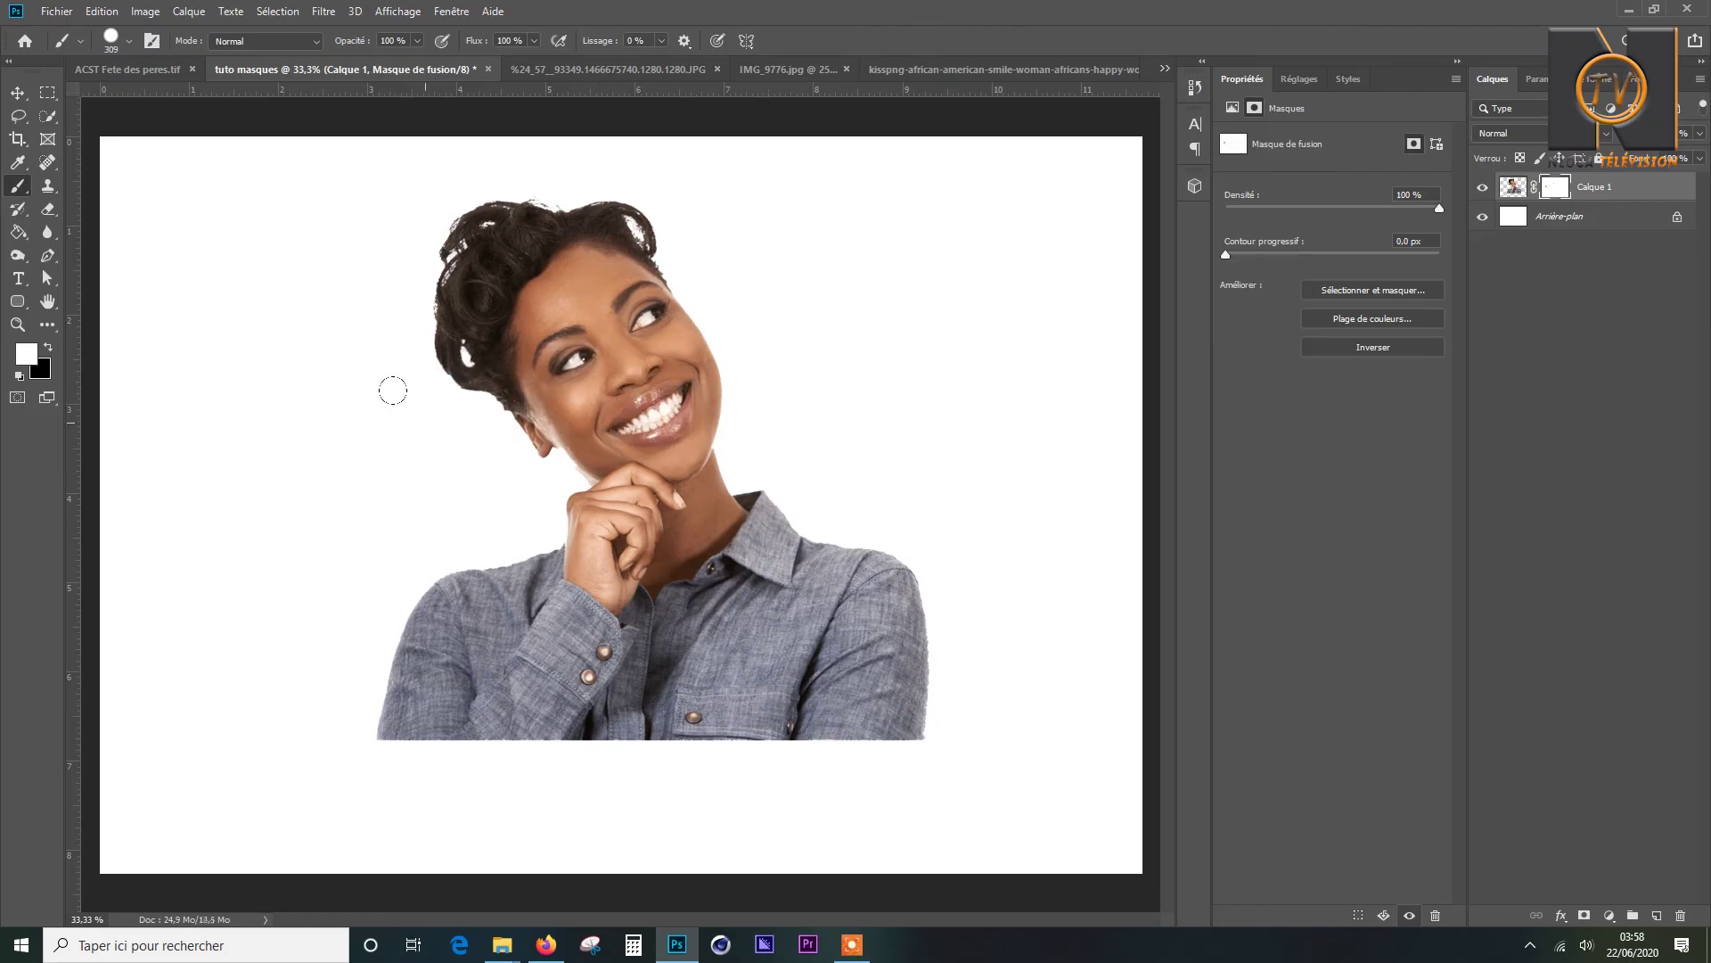
Hide the woman's hair and upper face with black on the mask, and restore them by painting white.
{"action": "left_click", "coordinate": [47, 347]}
{"action": "mouse_move", "coordinate": [485, 295]}
{"action": "left_mouse_down"}
{"action": "mouse_move", "coordinate": [422, 227]}
{"action": "mouse_move", "coordinate": [537, 229]}
{"action": "mouse_move", "coordinate": [467, 304]}
{"action": "mouse_move", "coordinate": [515, 207]}
{"action": "mouse_move", "coordinate": [609, 213]}
{"action": "mouse_move", "coordinate": [505, 254]}
{"action": "mouse_move", "coordinate": [471, 385]}
{"action": "mouse_move", "coordinate": [631, 254]}
{"action": "mouse_move", "coordinate": [573, 306]}
{"action": "left_mouse_up"}
{"action": "left_click_drag", "start_coordinate": [431, 317], "coordinate": [443, 374]}
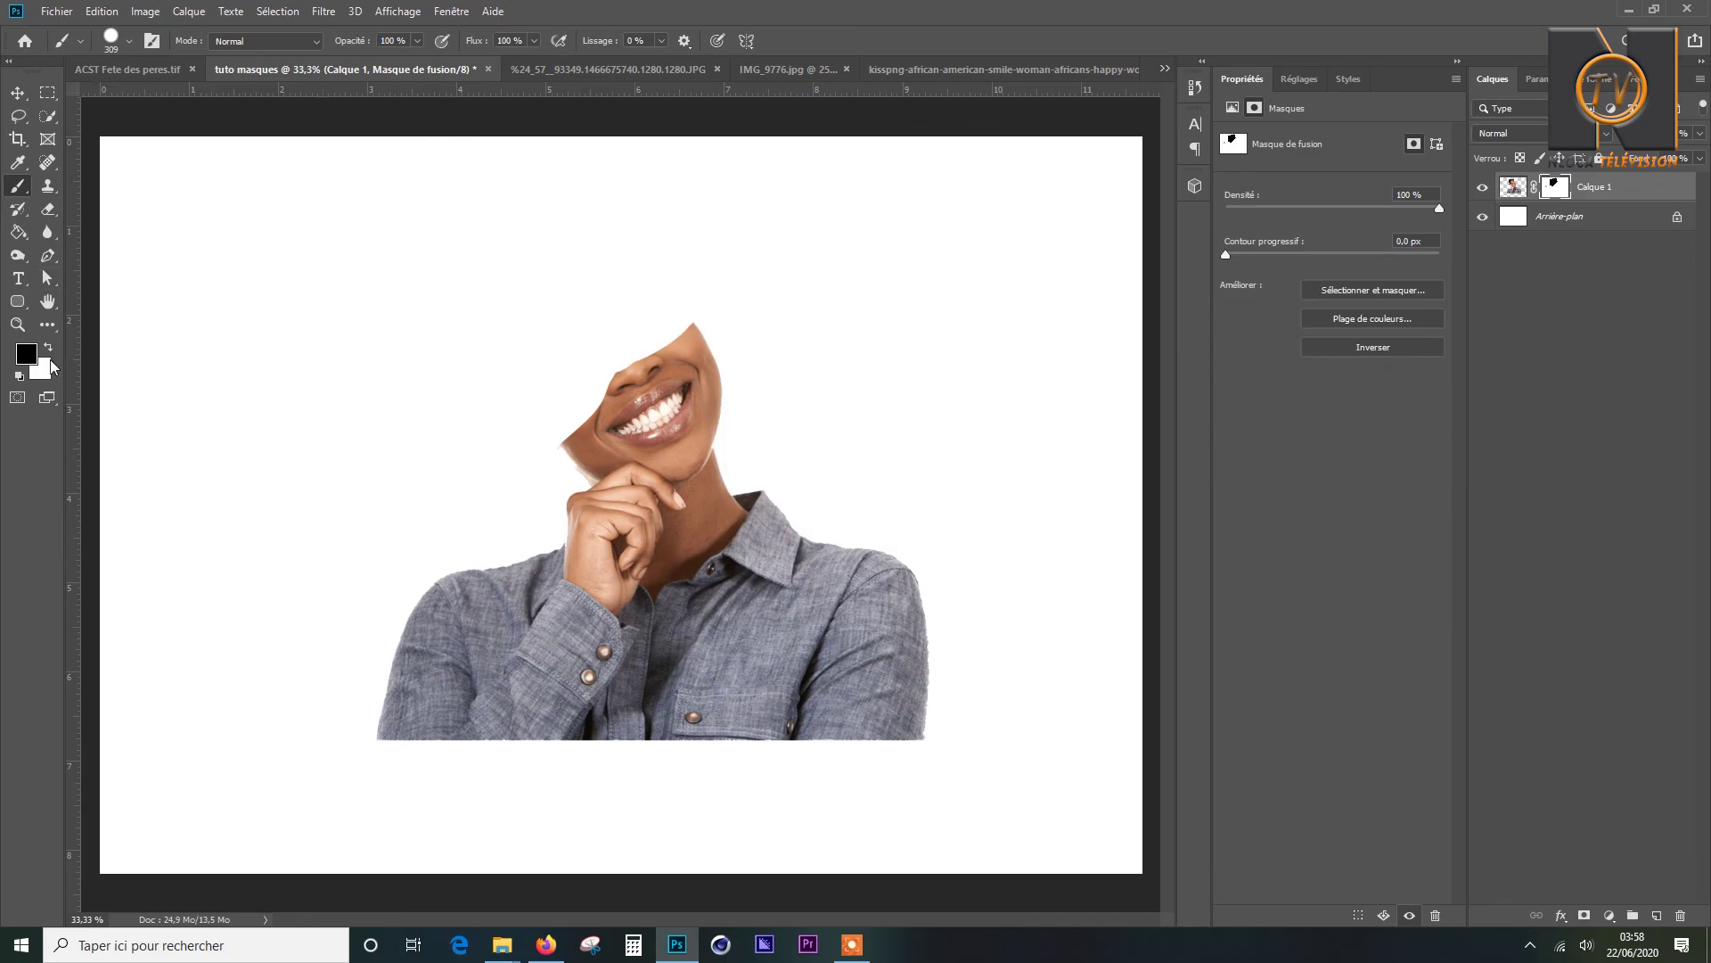
{"action": "left_click", "coordinate": [48, 346]}
{"action": "mouse_move", "coordinate": [550, 347]}
{"action": "left_mouse_down"}
{"action": "mouse_move", "coordinate": [633, 312]}
{"action": "mouse_move", "coordinate": [640, 259]}
{"action": "mouse_move", "coordinate": [481, 300]}
{"action": "mouse_move", "coordinate": [429, 171]}
{"action": "mouse_move", "coordinate": [555, 217]}
{"action": "left_mouse_up"}
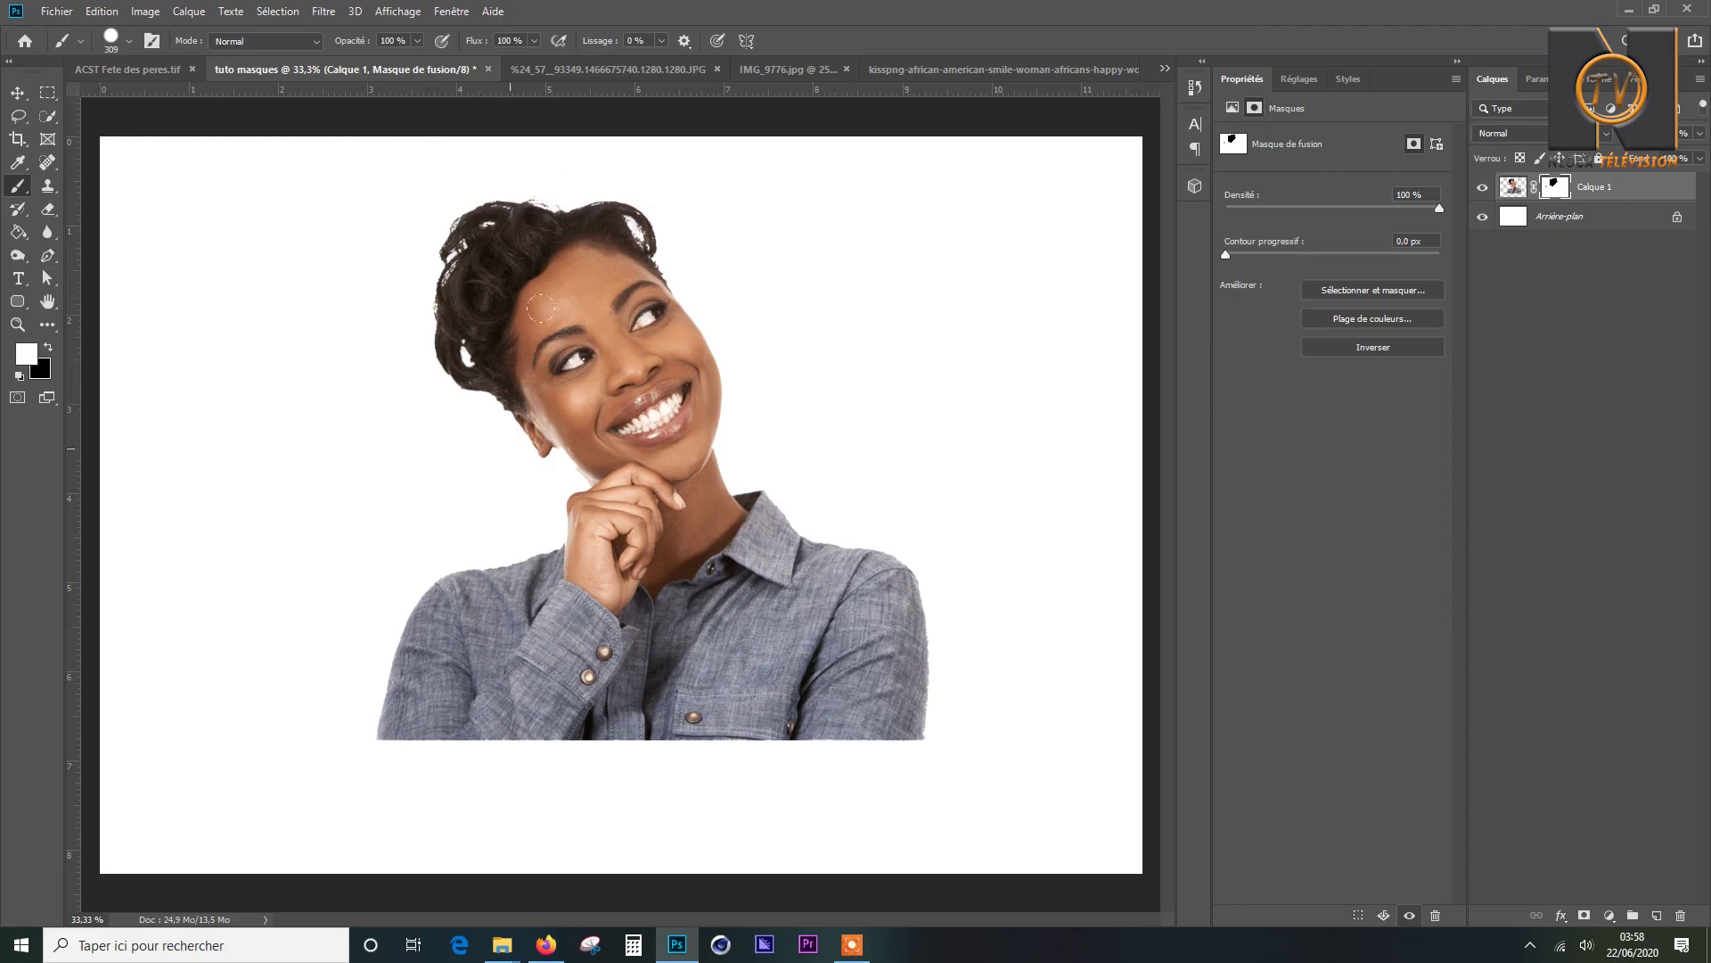